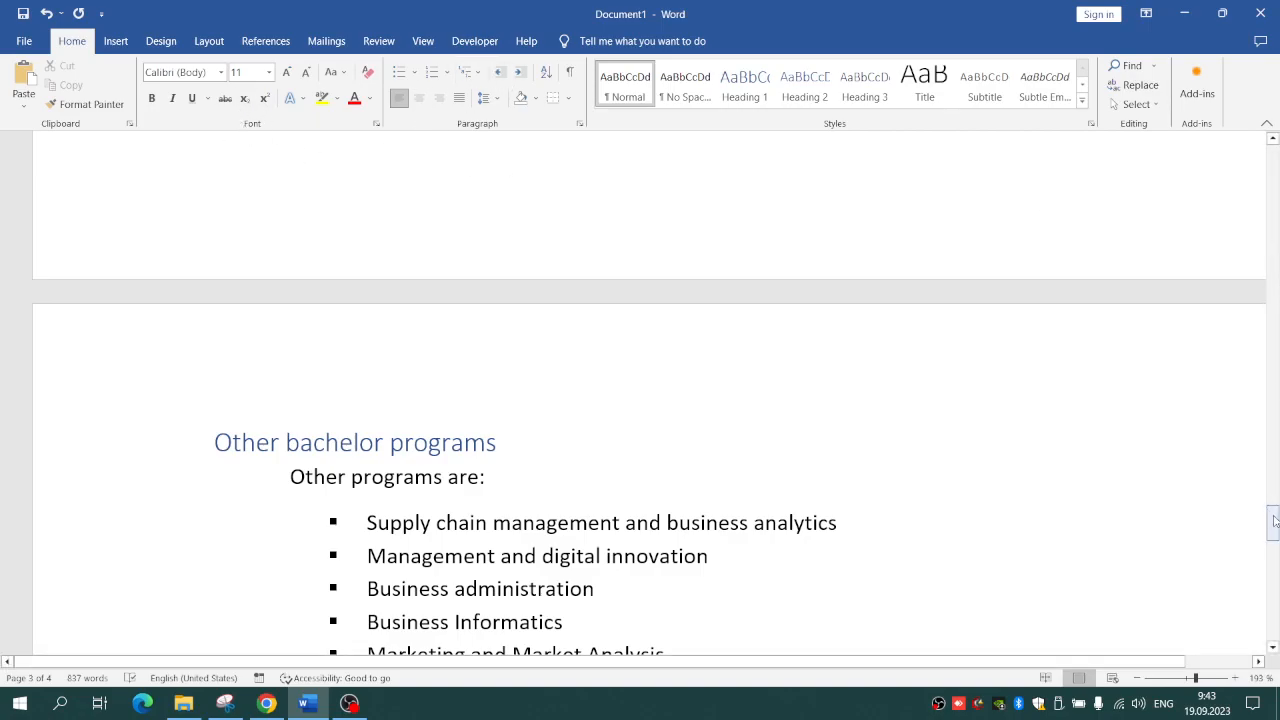
Make the first sentence under the "International business" heading bold and shade it with the lightest blue theme color
{"action": "mouse_move", "coordinate": [1272, 522]}
{"action": "left_mouse_down"}
{"action": "mouse_move", "coordinate": [1276, 180]}
{"action": "mouse_move", "coordinate": [1277, 417]}
{"action": "left_mouse_up"}
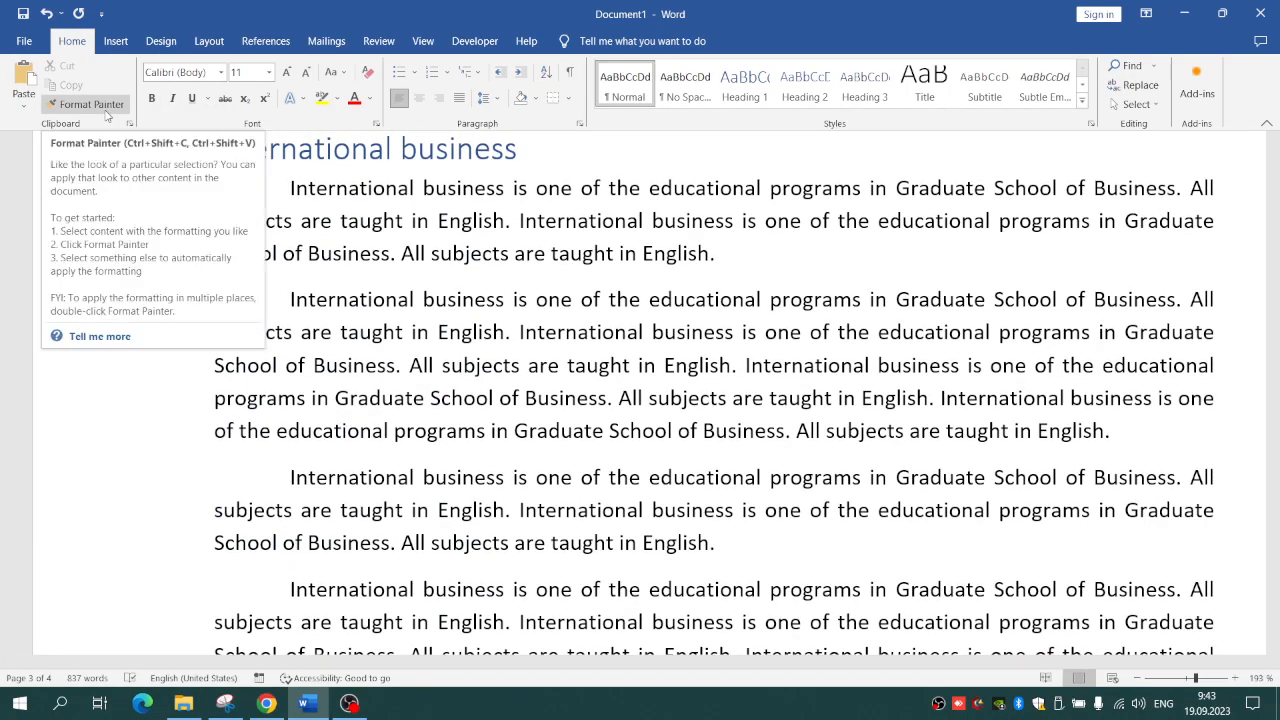
{"action": "left_click_drag", "start_coordinate": [1190, 188], "coordinate": [323, 197]}
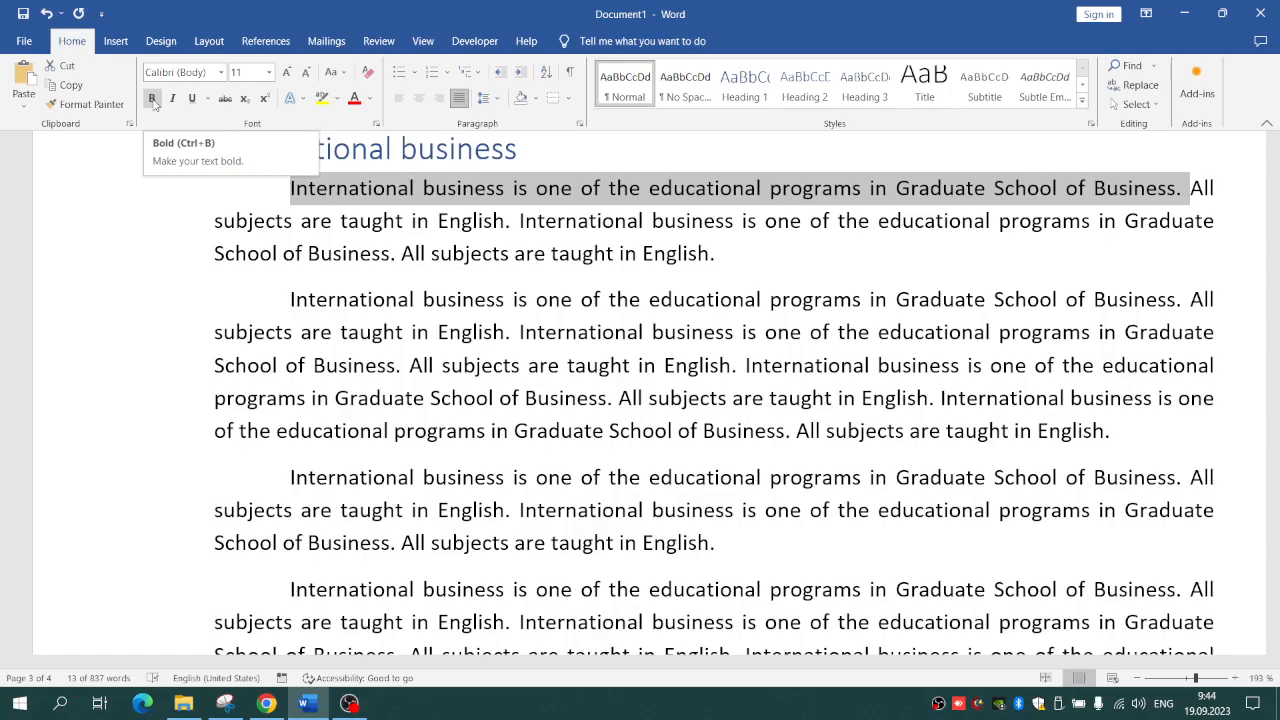
{"action": "left_click", "coordinate": [152, 99]}
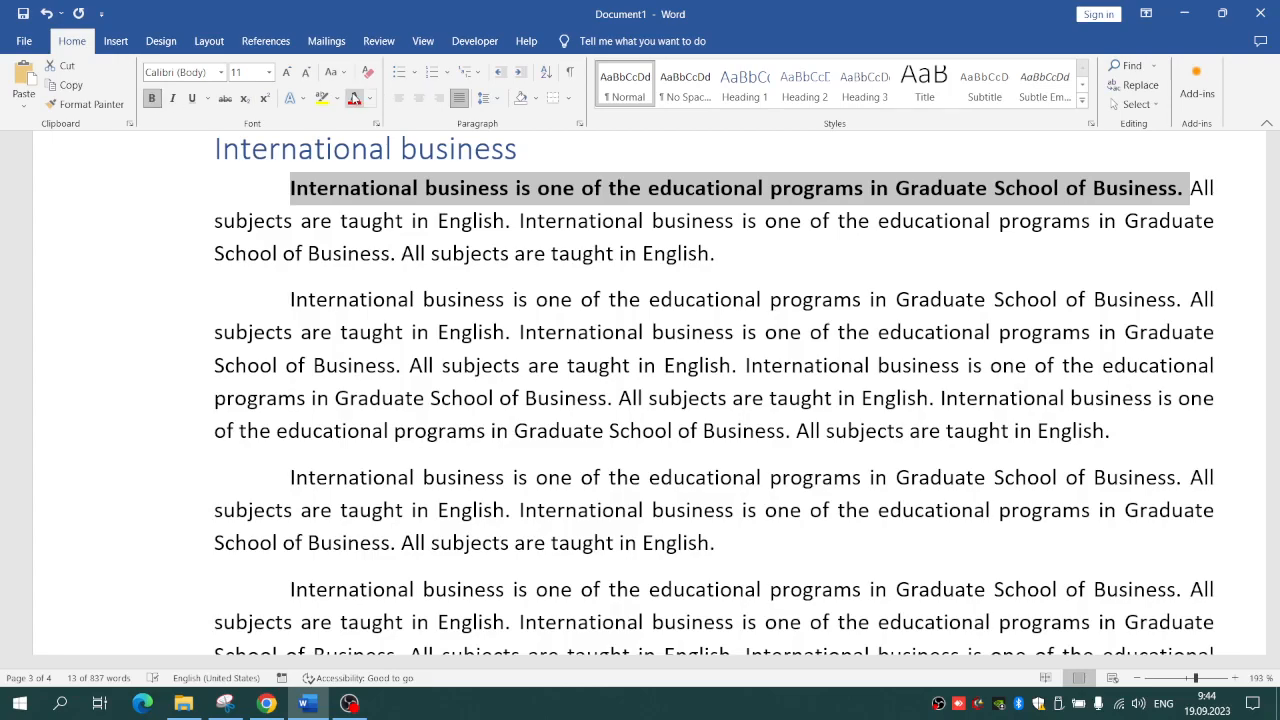
{"action": "left_click", "coordinate": [535, 98]}
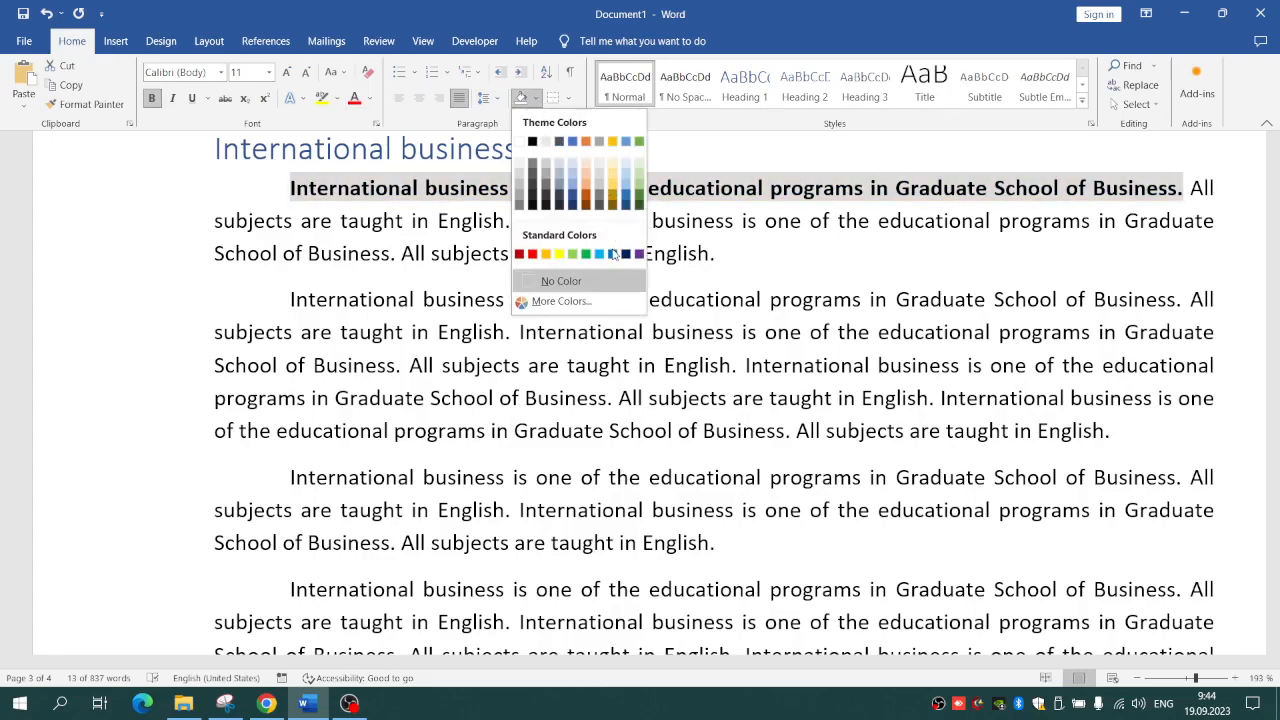
{"action": "left_click", "coordinate": [574, 165]}
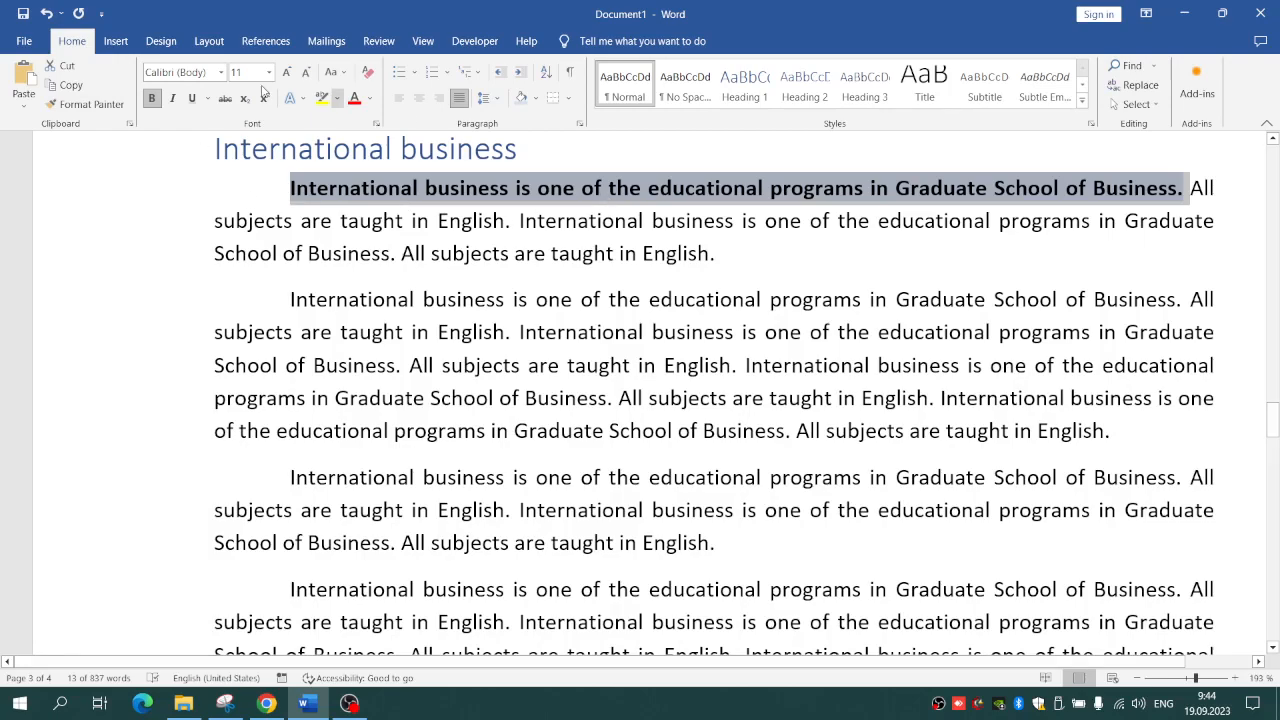
Copy the bold, blue-shaded sentence's formatting to the entire third paragraph under "International business" with Format Painter
{"action": "left_click", "coordinate": [85, 104]}
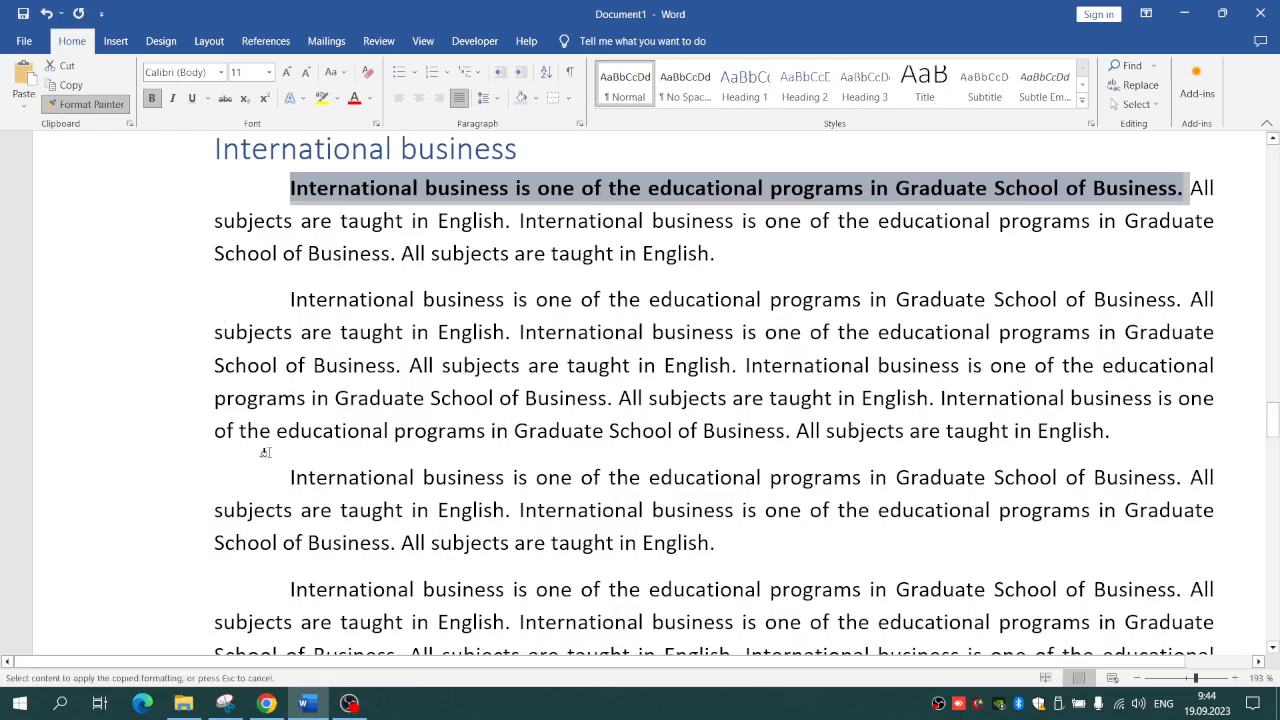
{"action": "mouse_move", "coordinate": [286, 474]}
{"action": "left_mouse_down"}
{"action": "mouse_move", "coordinate": [240, 440]}
{"action": "mouse_move", "coordinate": [927, 520]}
{"action": "mouse_move", "coordinate": [911, 550]}
{"action": "left_mouse_up"}
{"action": "left_click", "coordinate": [792, 335]}
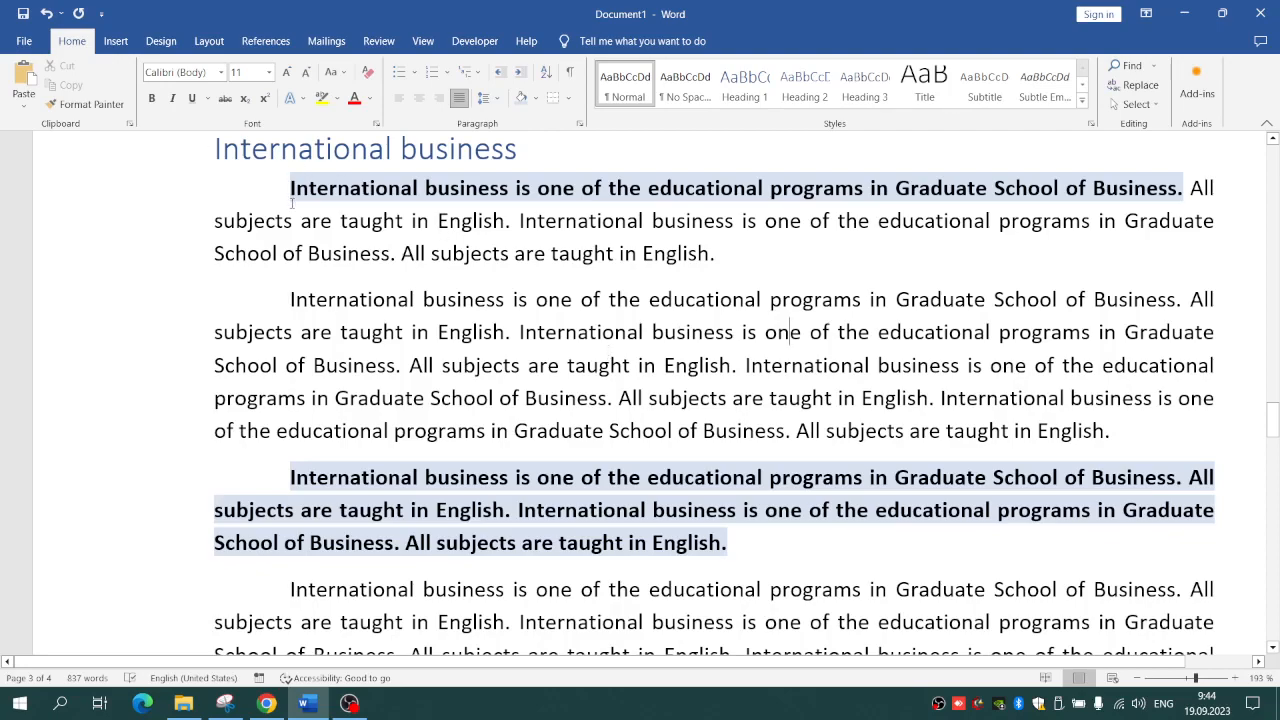
Underline and italicize the first paragraph's last sentence, "All subjects are taught in English.", and shade it with the lightest green theme color
{"action": "left_click_drag", "start_coordinate": [716, 254], "coordinate": [404, 256]}
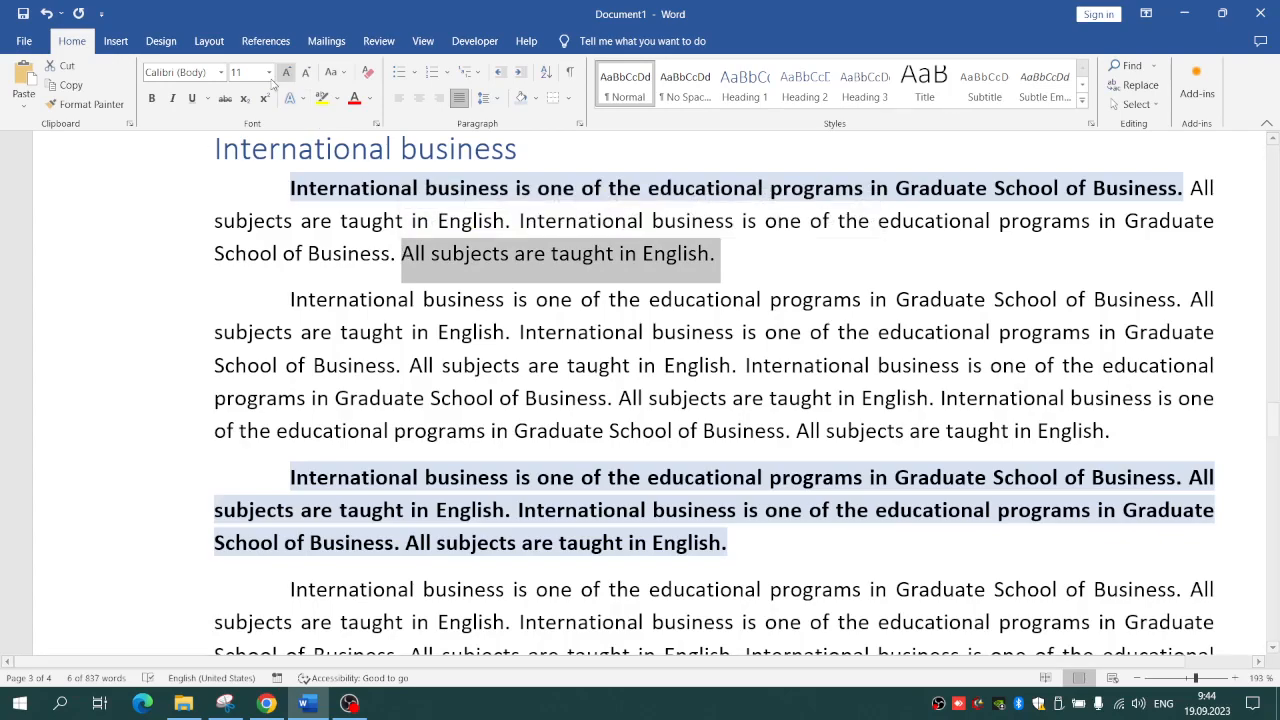
{"action": "left_click", "coordinate": [191, 99]}
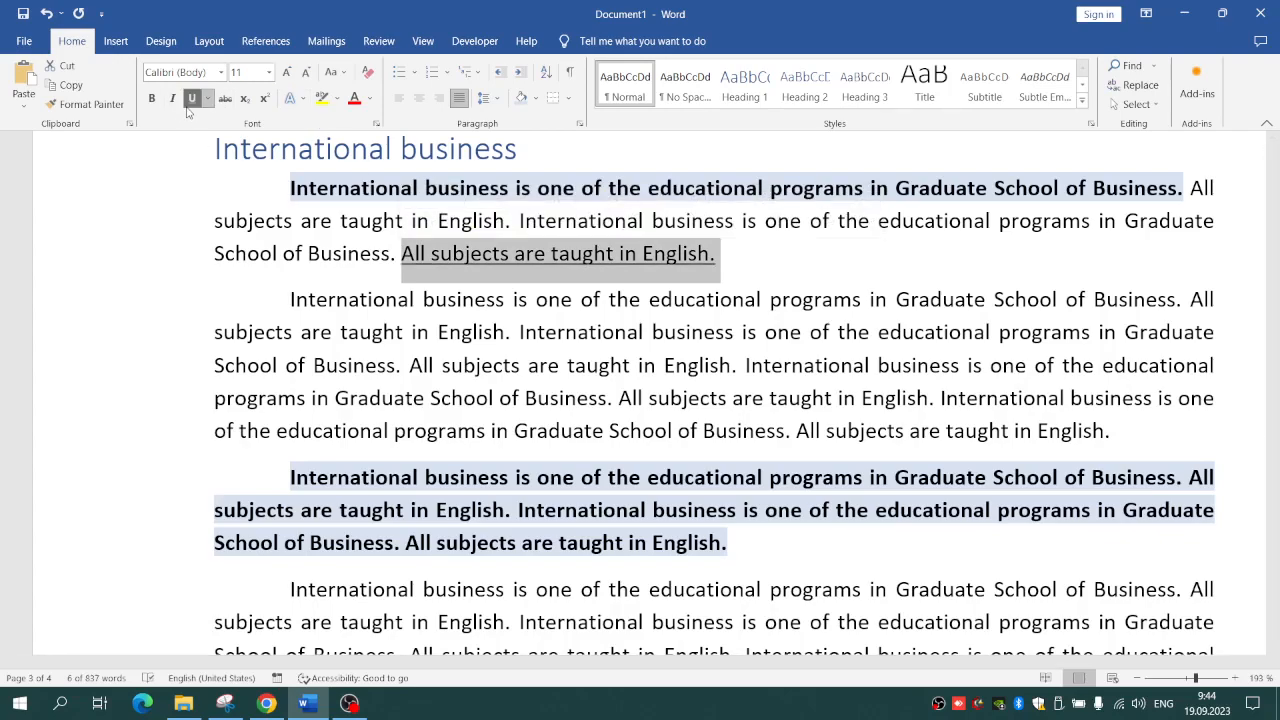
{"action": "left_click", "coordinate": [172, 98]}
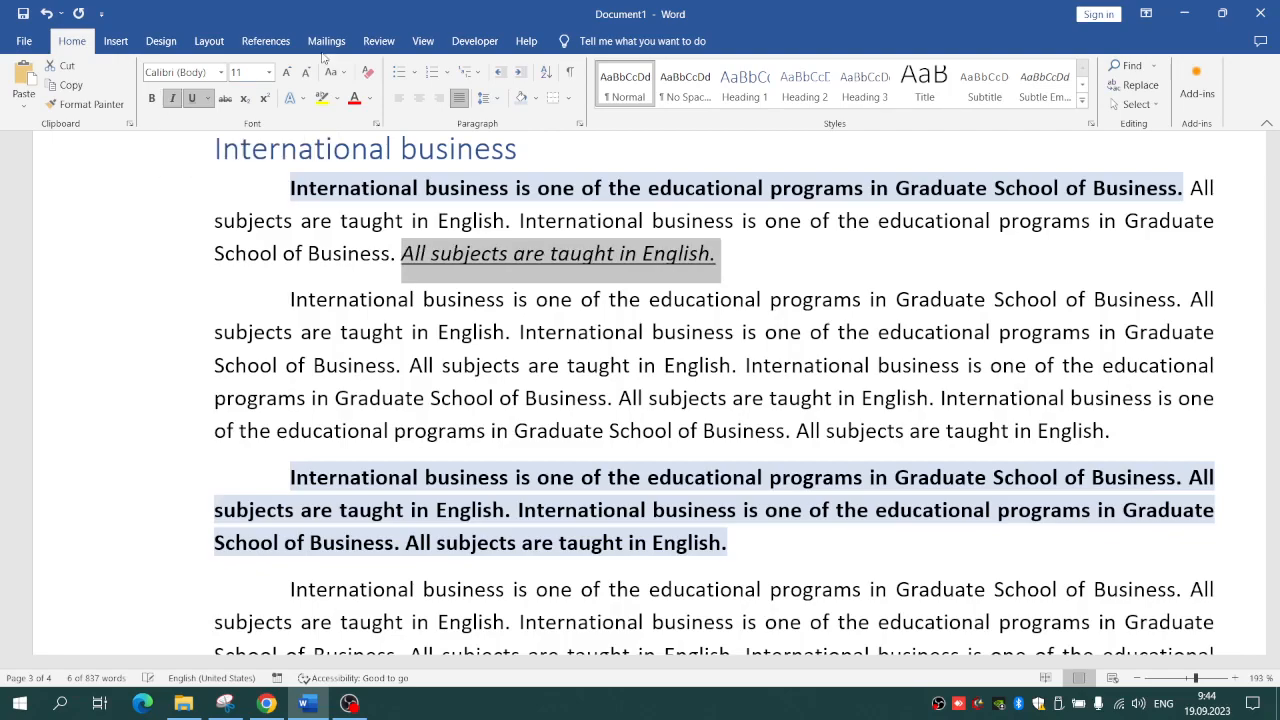
{"action": "left_click", "coordinate": [536, 98]}
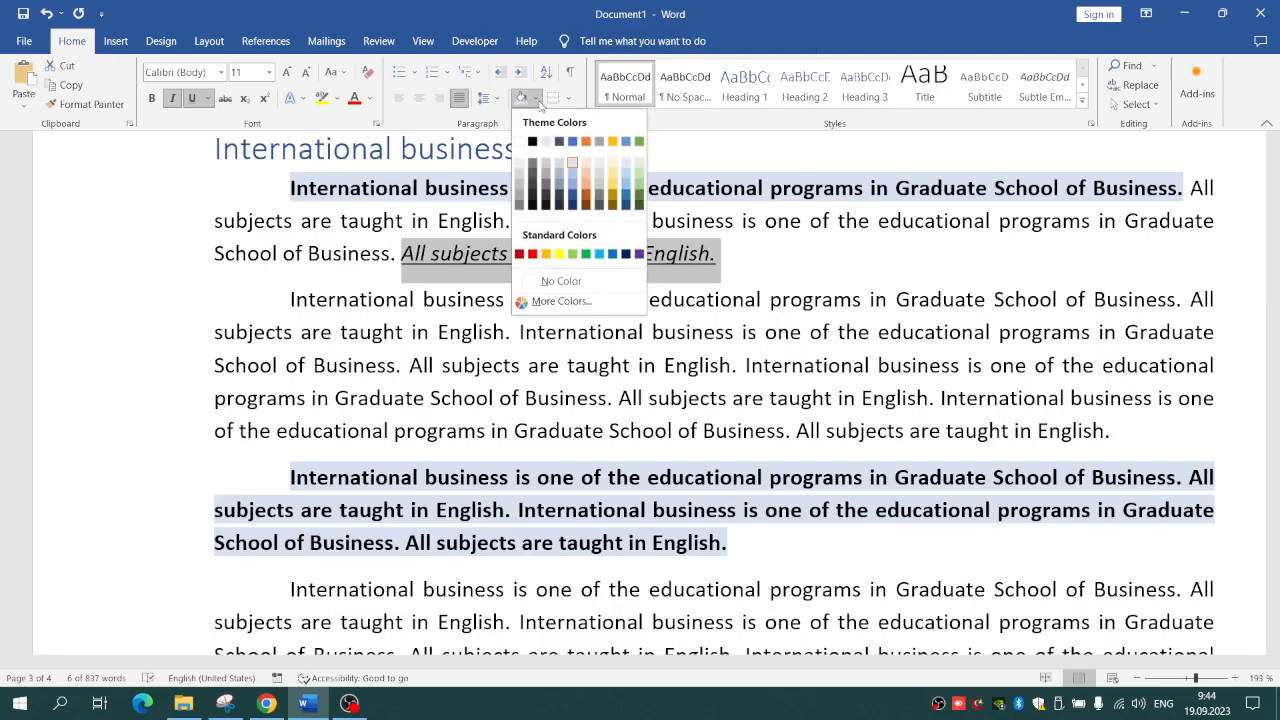
{"action": "left_click", "coordinate": [638, 165]}
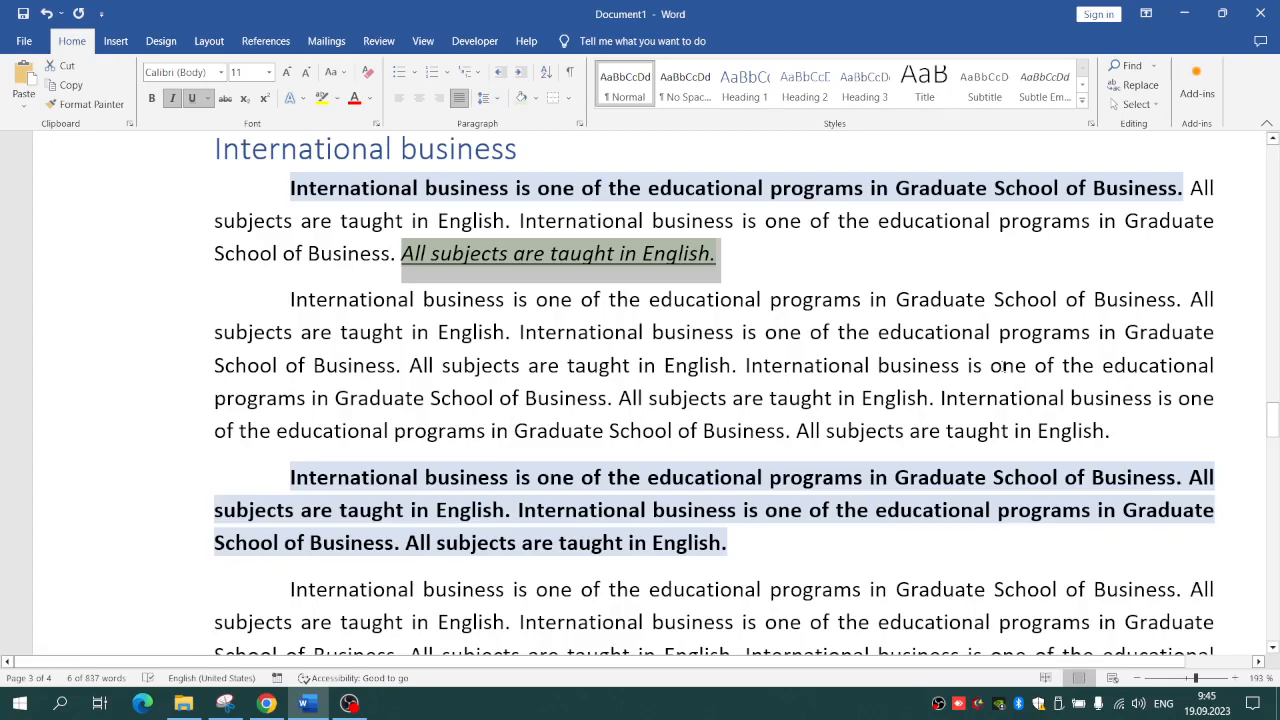
Copy the green-shaded, underlined italic formatting to the last sentence of the second paragraph, "All subjects are taught in English."
{"action": "left_click_drag", "start_coordinate": [1125, 427], "coordinate": [803, 460]}
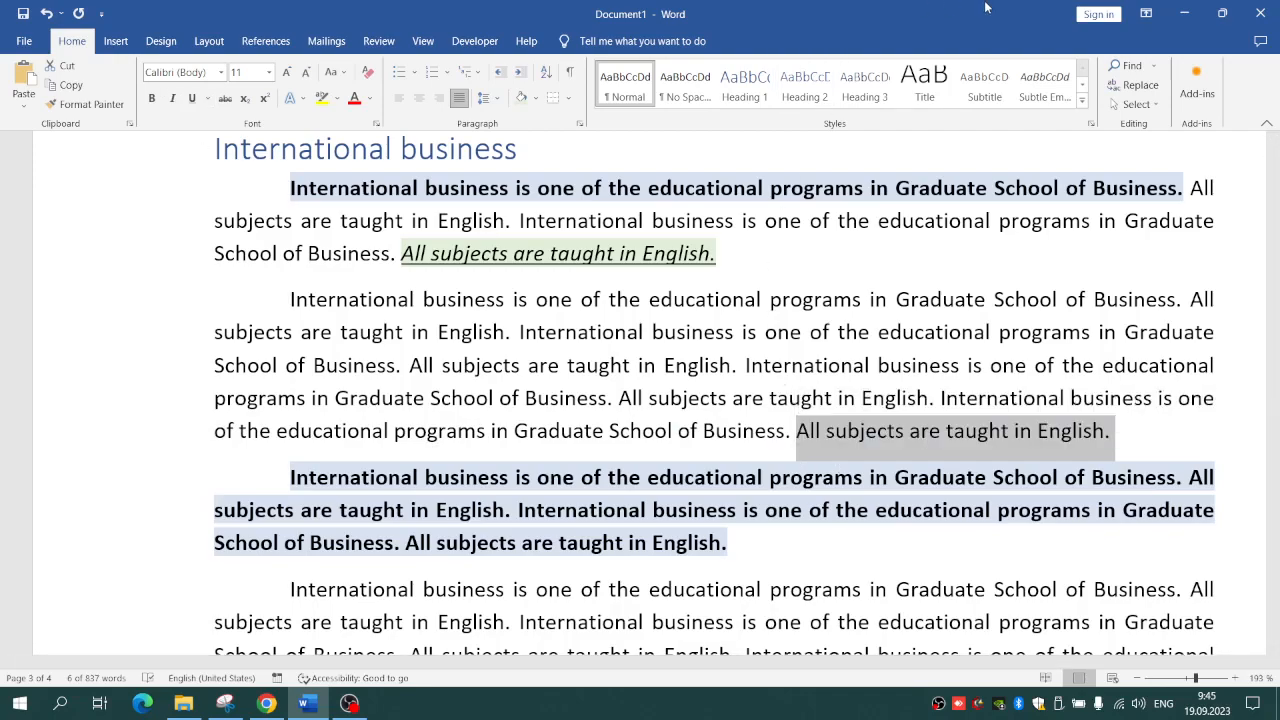
{"action": "key", "text": "ctrl+i"}
{"action": "key", "text": "ctrl+u"}
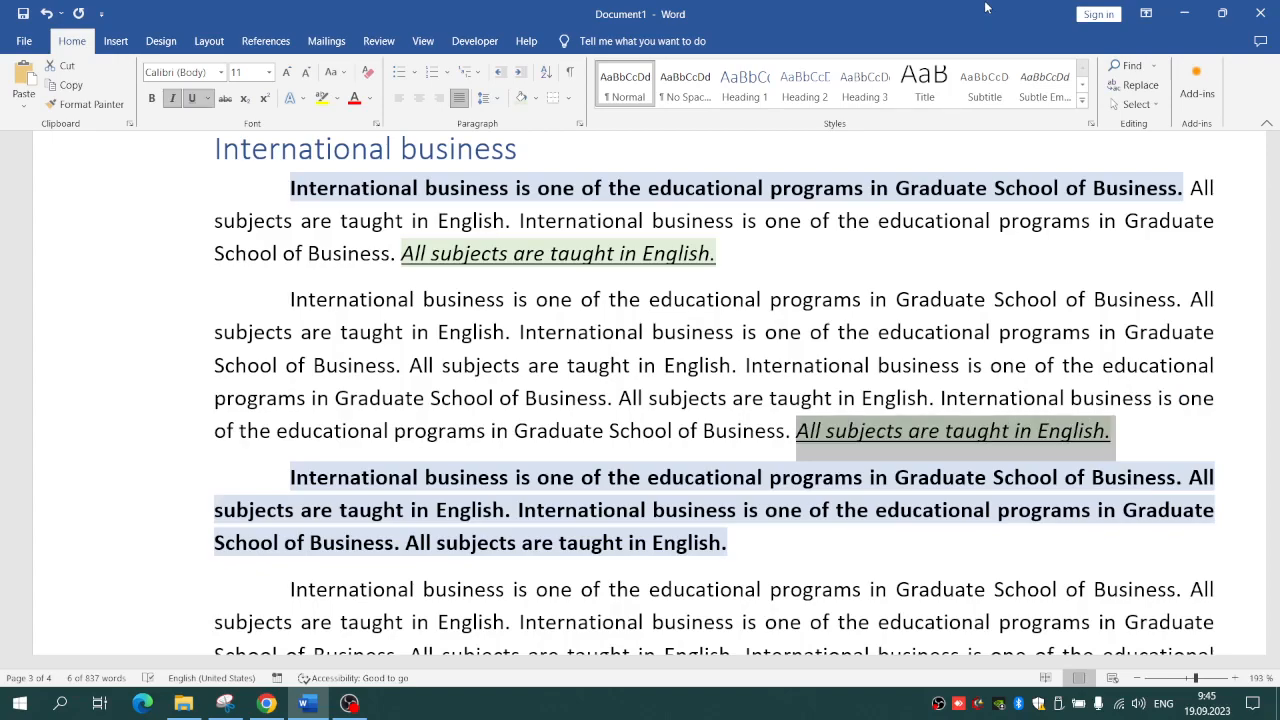
{"action": "left_click", "coordinate": [801, 283]}
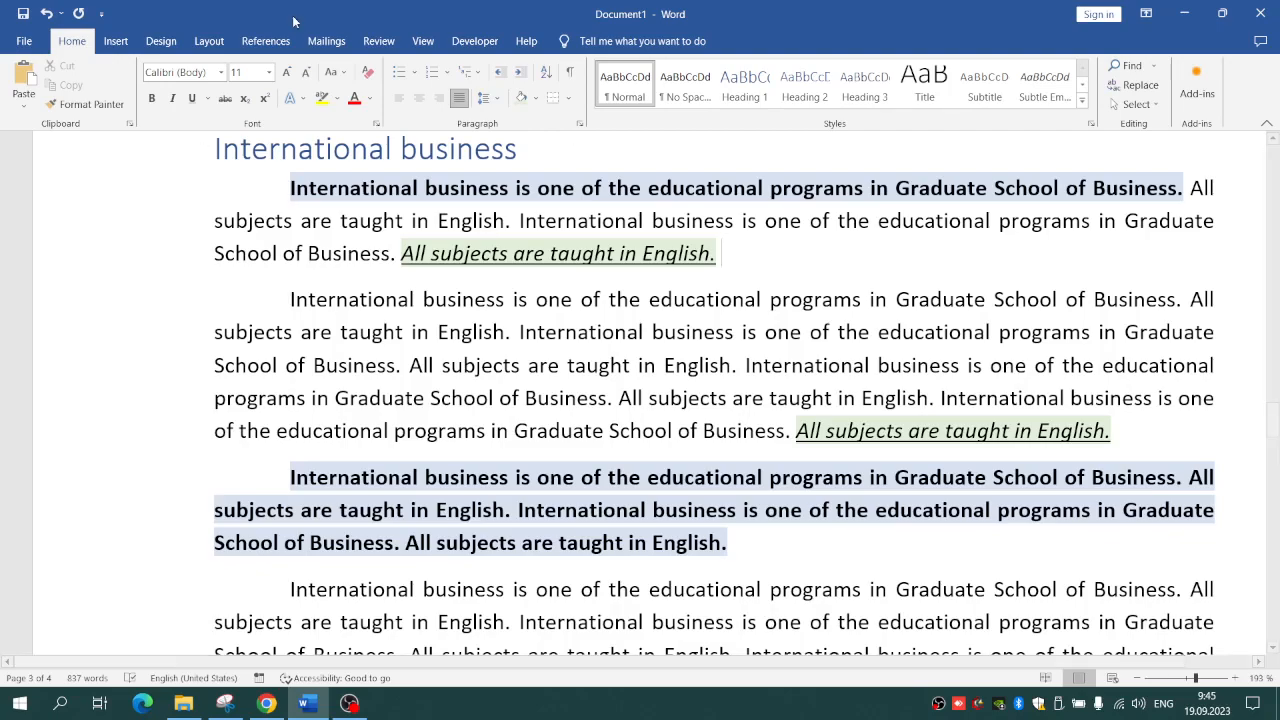
Insert a page break before the "Contents" heading to leave a blank first page in the document
{"action": "left_click", "coordinate": [133, 46]}
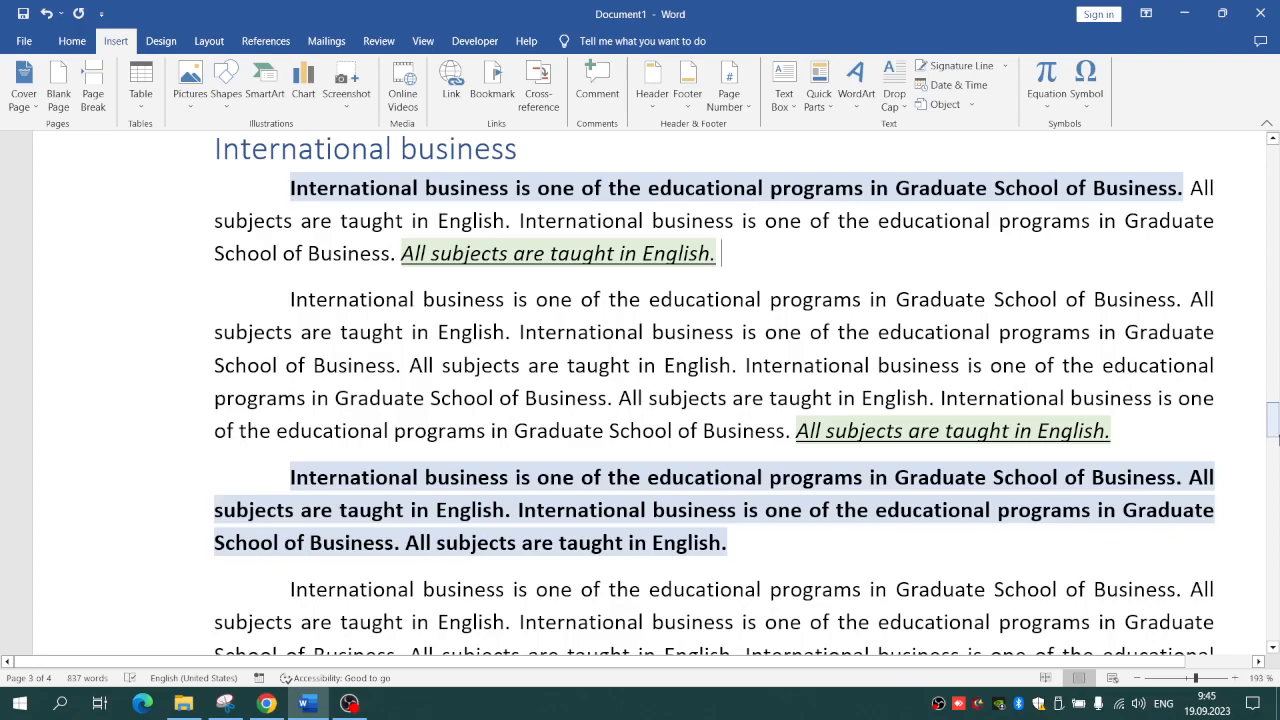
{"action": "left_click_drag", "start_coordinate": [1275, 432], "coordinate": [1273, 165]}
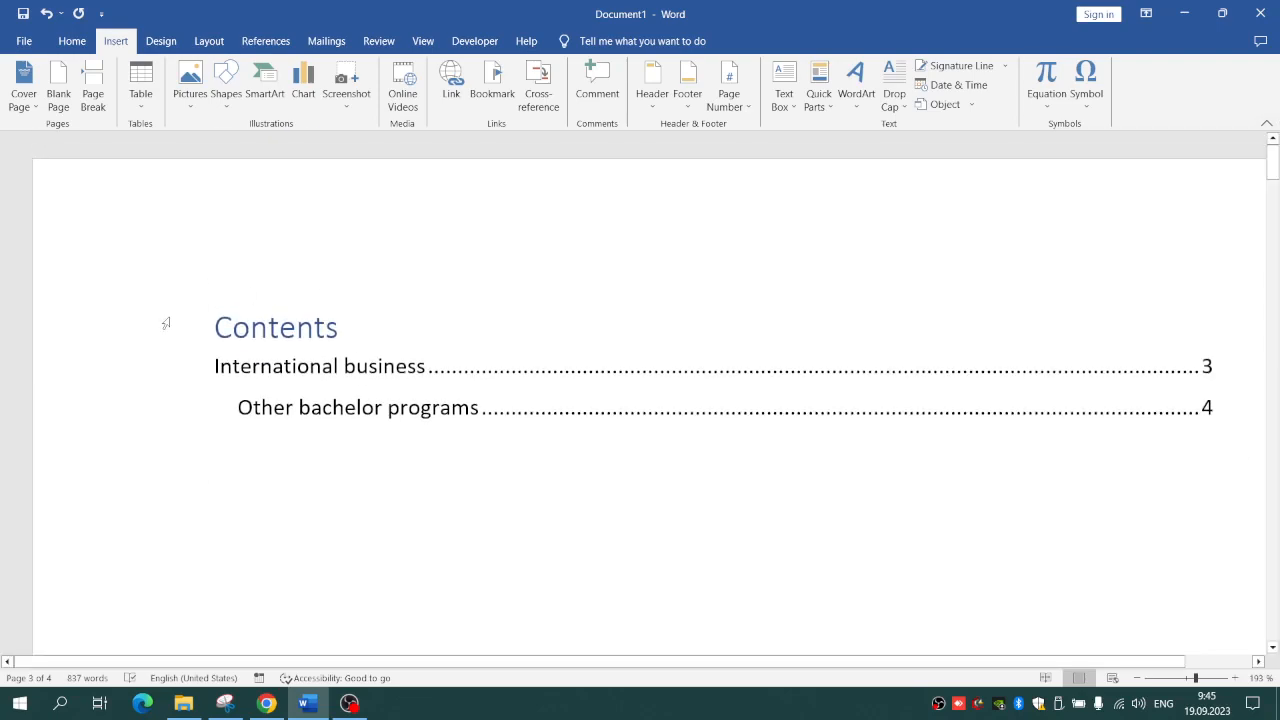
{"action": "left_click", "coordinate": [213, 322]}
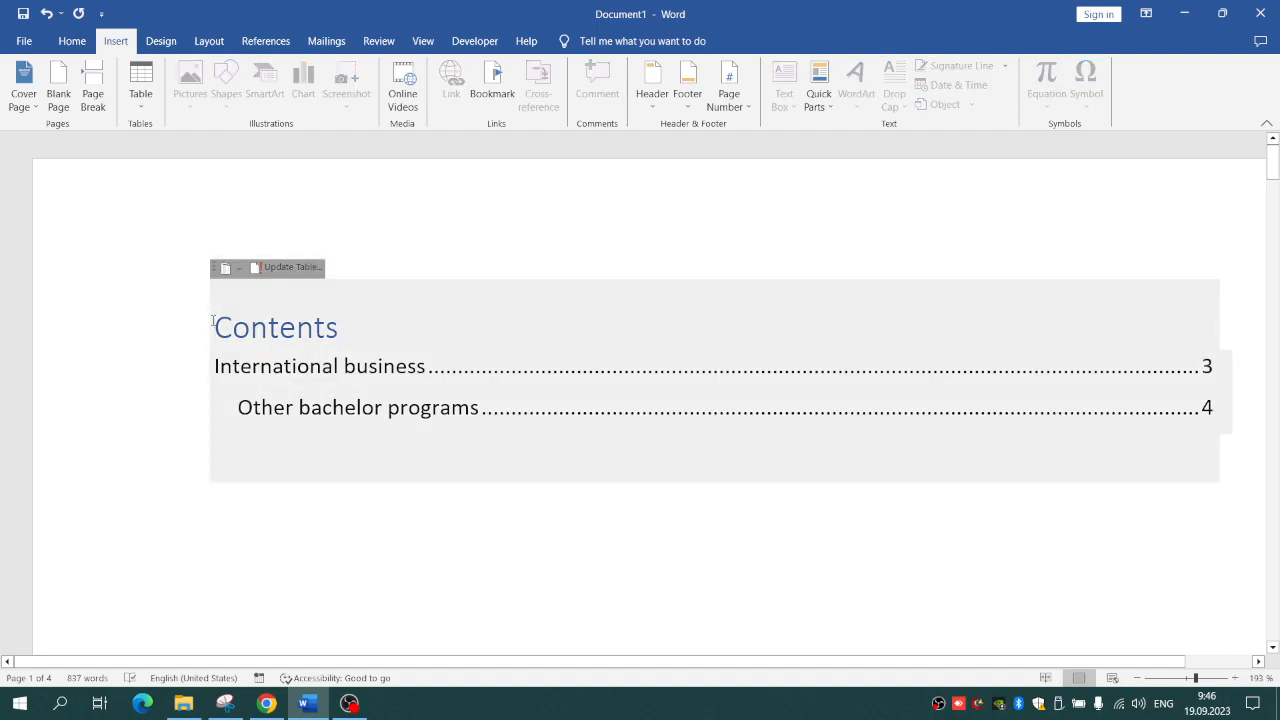
{"action": "key", "text": "ctrl+Return"}
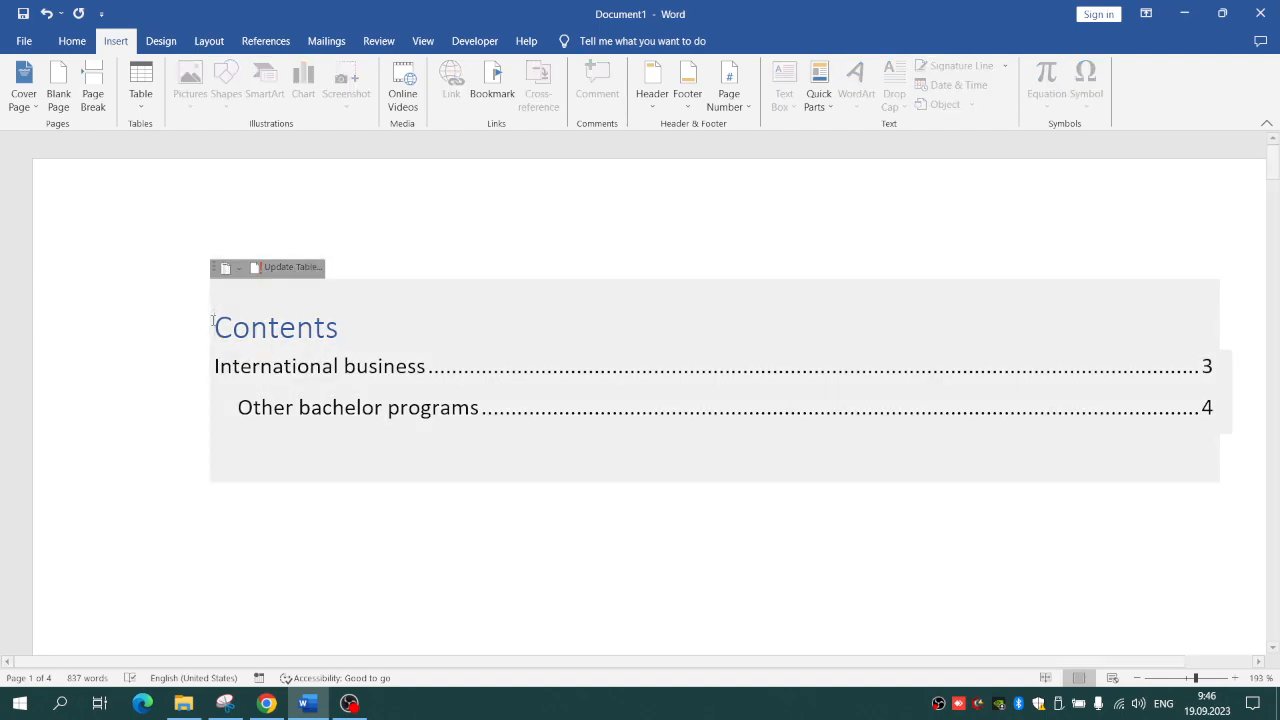
{"action": "left_click_drag", "start_coordinate": [1272, 243], "coordinate": [1277, 111]}
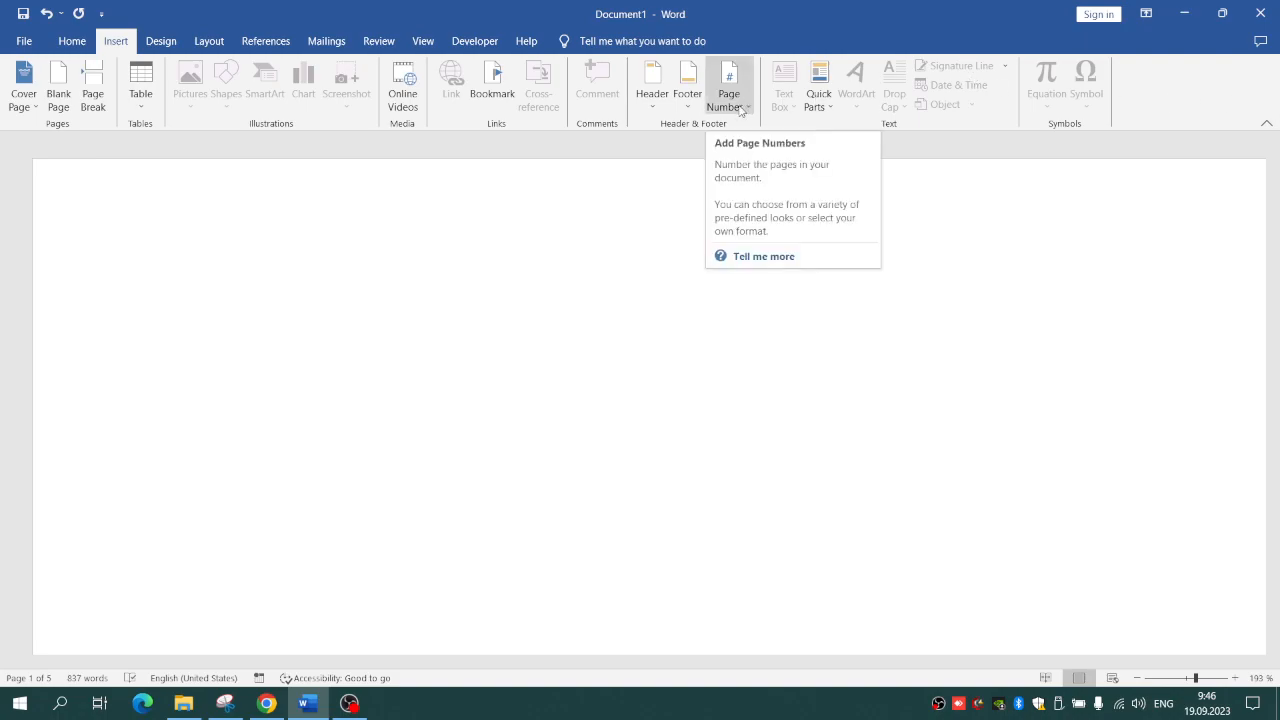
Add page numbers at the bottom of the pages using the Plain Number 3 style
{"action": "left_click", "coordinate": [741, 105]}
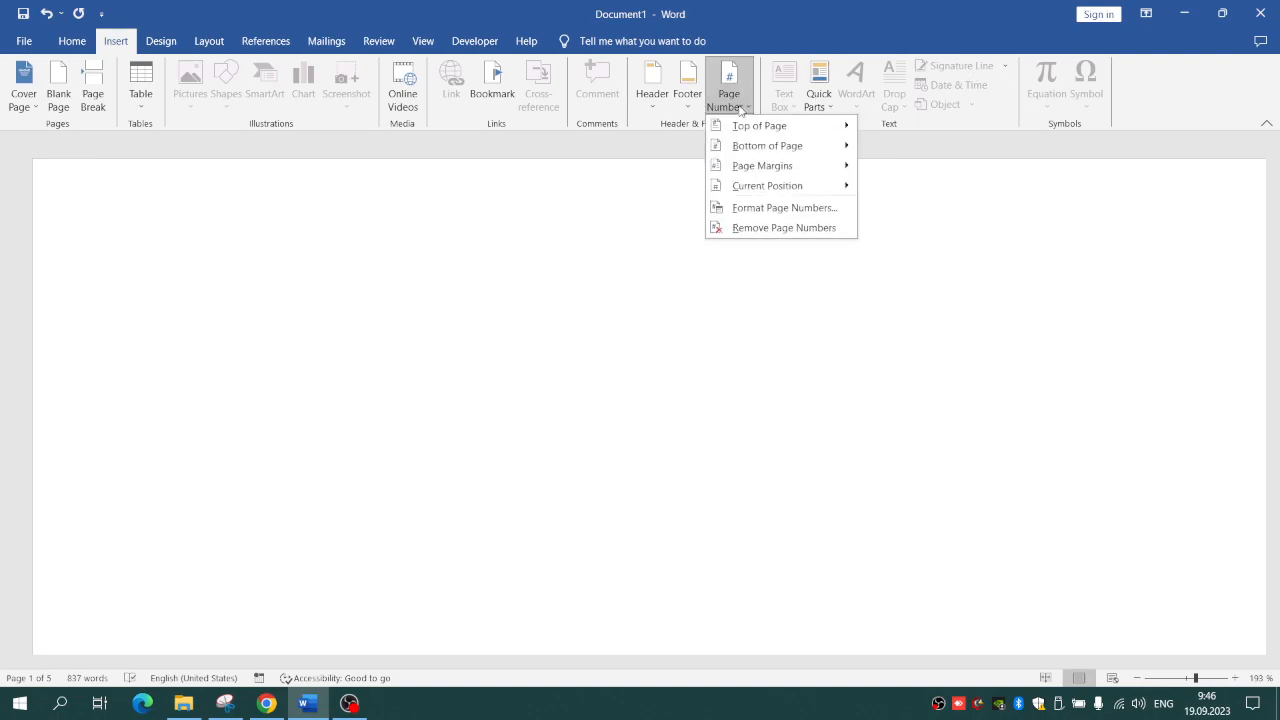
{"action": "mouse_move", "coordinate": [775, 147]}
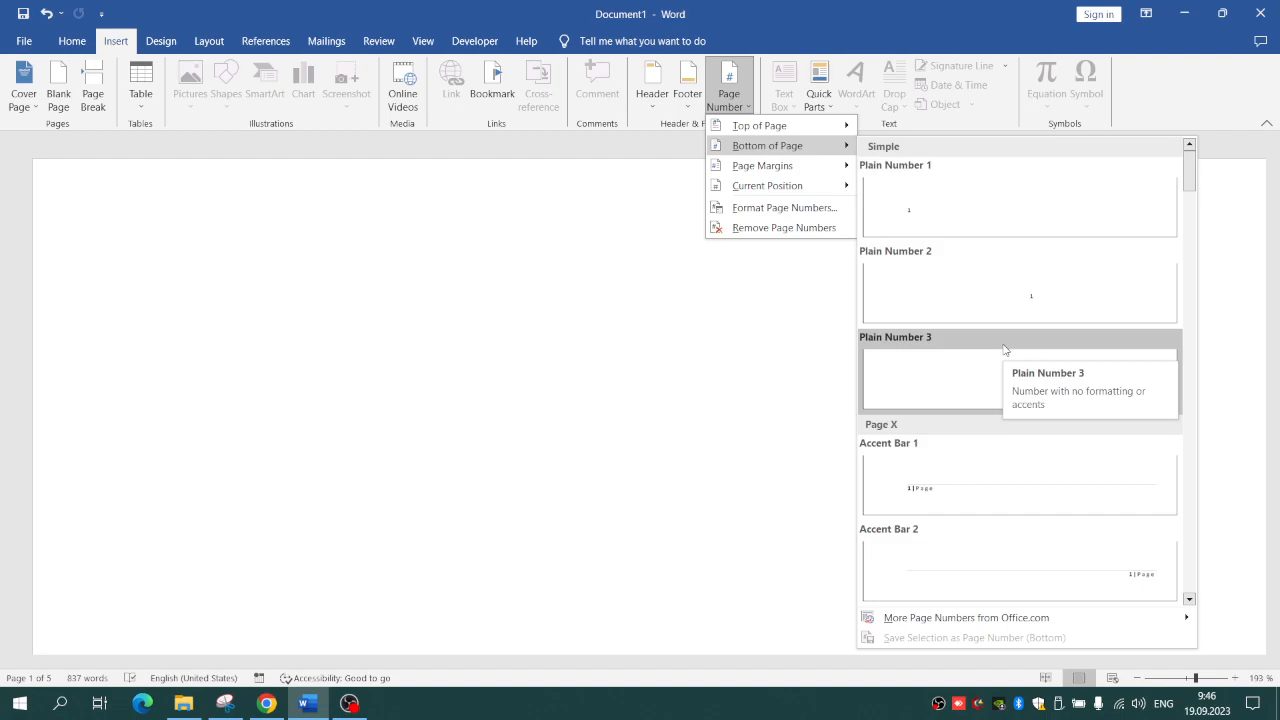
{"action": "left_click", "coordinate": [1005, 349]}
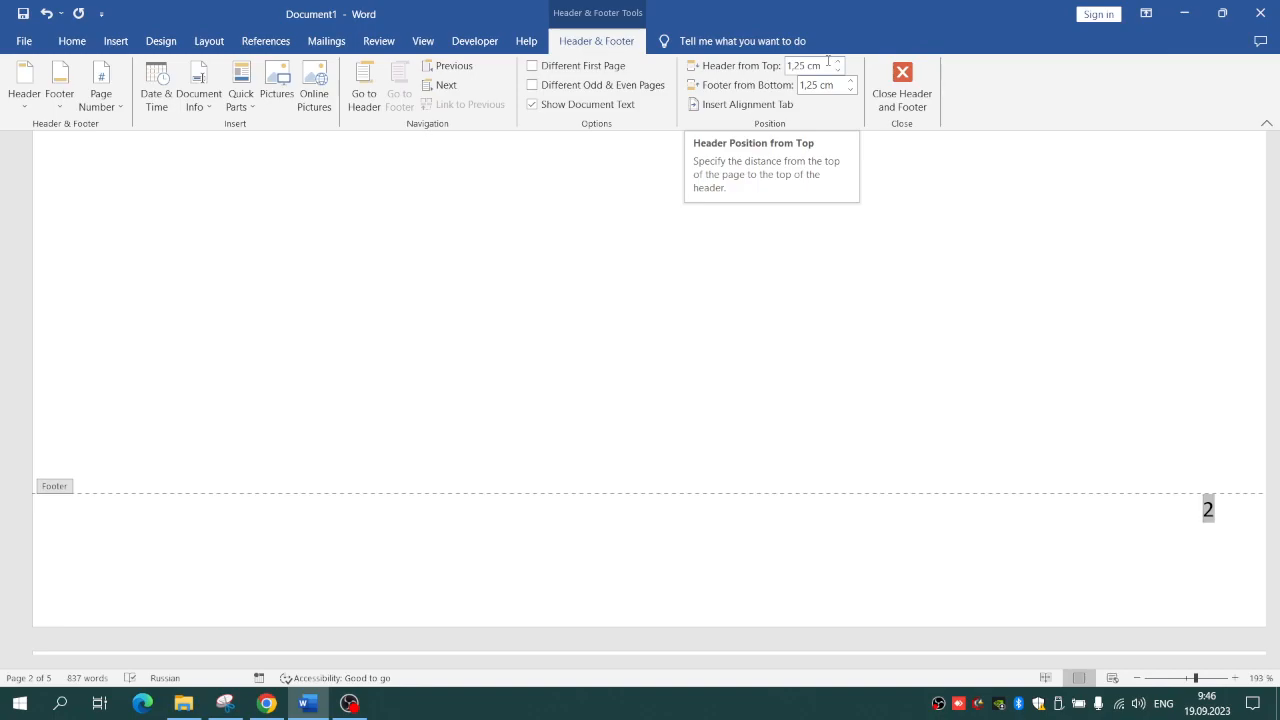
Enable a different first page for the header and footer, and check the page numbers in the footers
{"action": "left_click", "coordinate": [575, 66]}
{"action": "mouse_move", "coordinate": [1273, 330]}
{"action": "left_mouse_down"}
{"action": "mouse_move", "coordinate": [1276, 198]}
{"action": "mouse_move", "coordinate": [1273, 362]}
{"action": "mouse_move", "coordinate": [1276, 336]}
{"action": "left_mouse_up"}
{"action": "left_click_drag", "start_coordinate": [1273, 410], "coordinate": [1277, 328]}
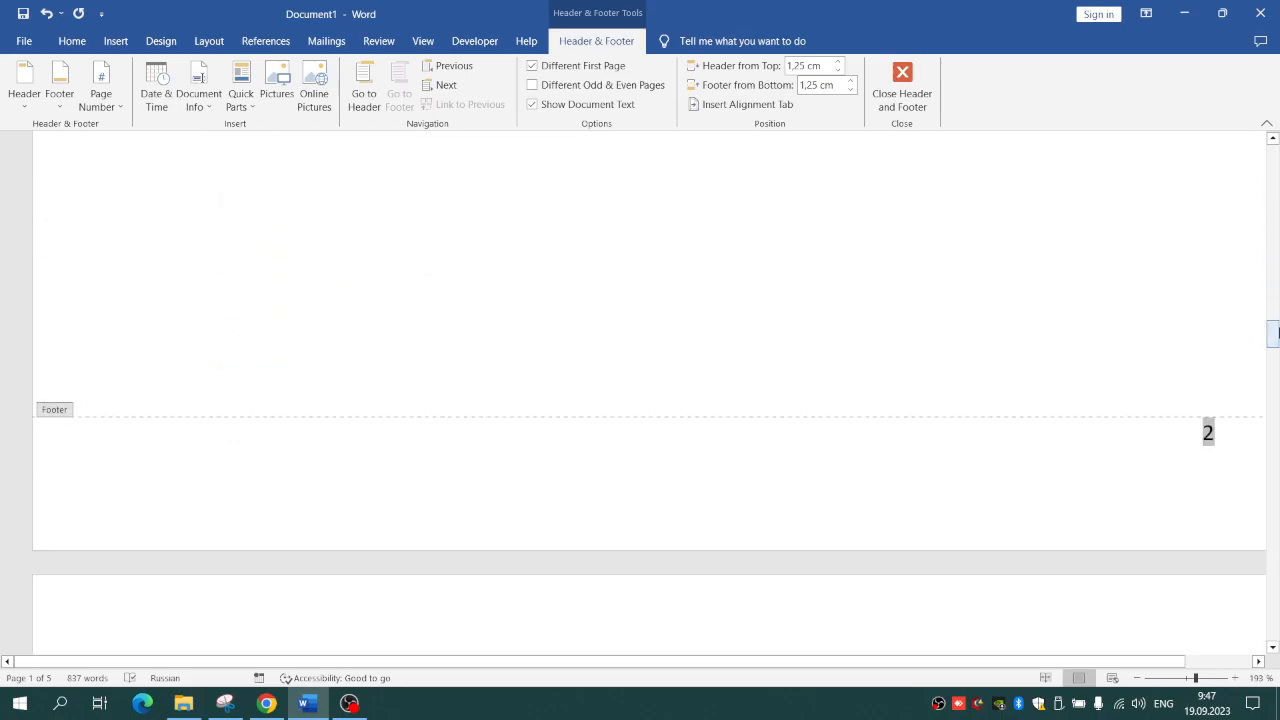
Set the font of the page number in the page 2 footer to Times New Roman
{"action": "left_click", "coordinate": [70, 44]}
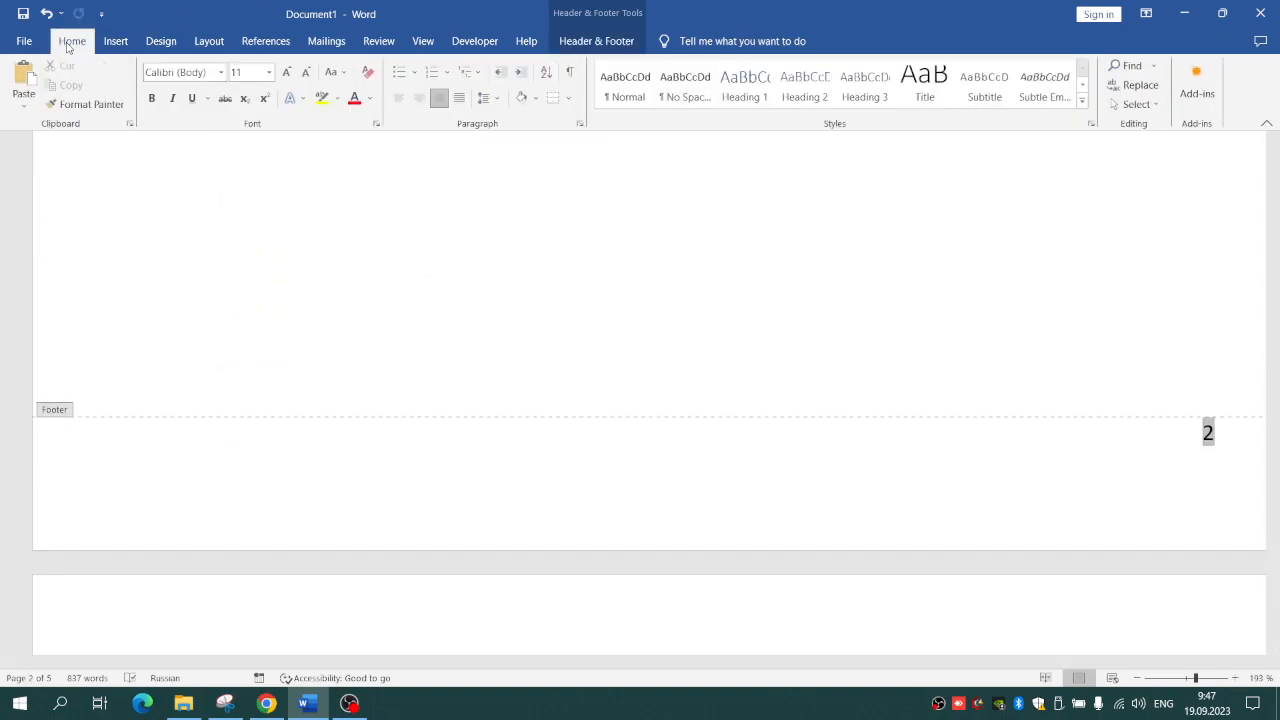
{"action": "left_click", "coordinate": [224, 80]}
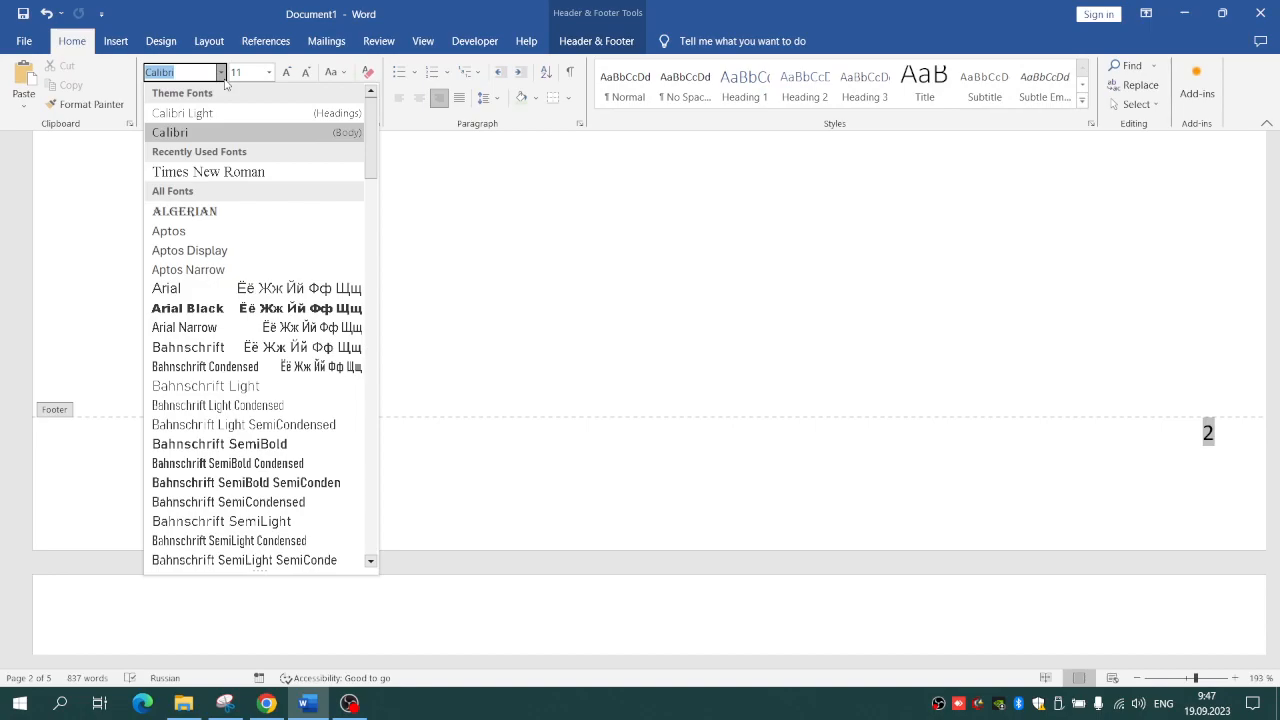
{"action": "left_click", "coordinate": [223, 178]}
{"action": "left_click", "coordinate": [1194, 462]}
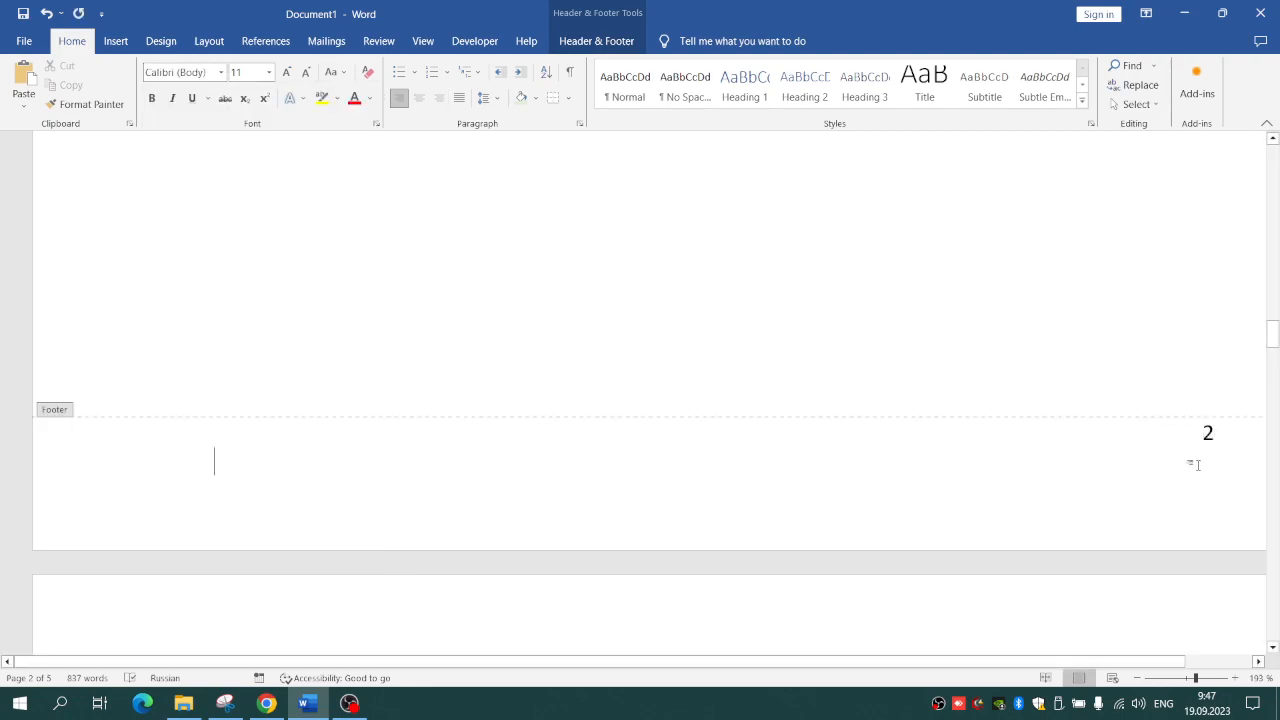
{"action": "left_click_drag", "start_coordinate": [1219, 432], "coordinate": [1166, 434]}
{"action": "left_click", "coordinate": [237, 72]}
{"action": "left_click", "coordinate": [221, 72]}
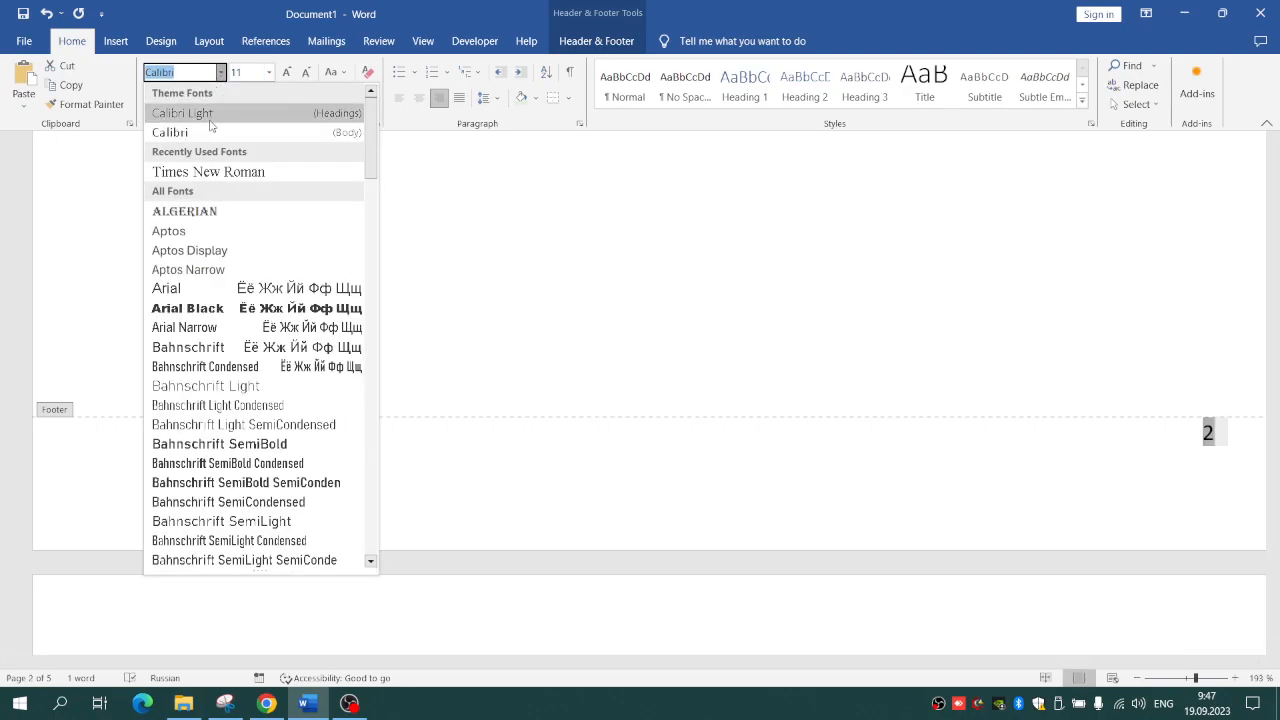
{"action": "left_click", "coordinate": [205, 171]}
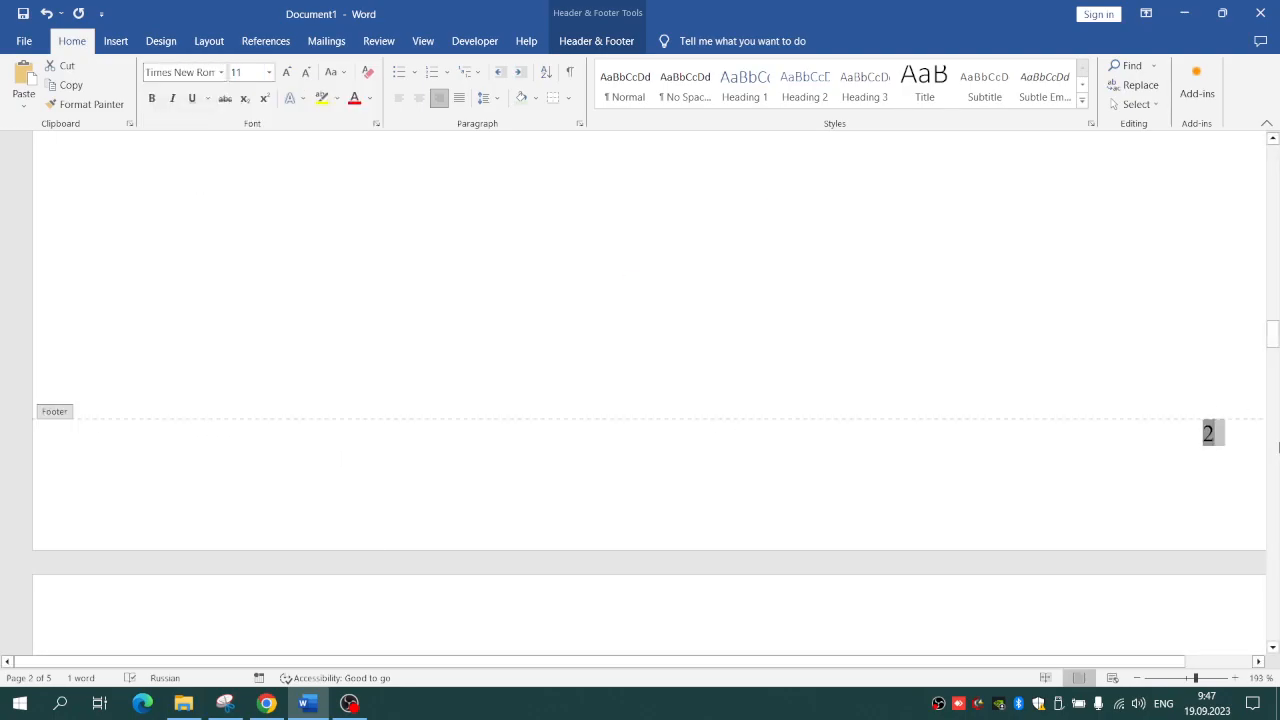
{"action": "left_click", "coordinate": [1204, 462]}
Leave footer editing by returning to the document body, and check the page number at the end of page 2
{"action": "left_click_drag", "start_coordinate": [1273, 338], "coordinate": [1272, 328]}
{"action": "left_click", "coordinate": [116, 41]}
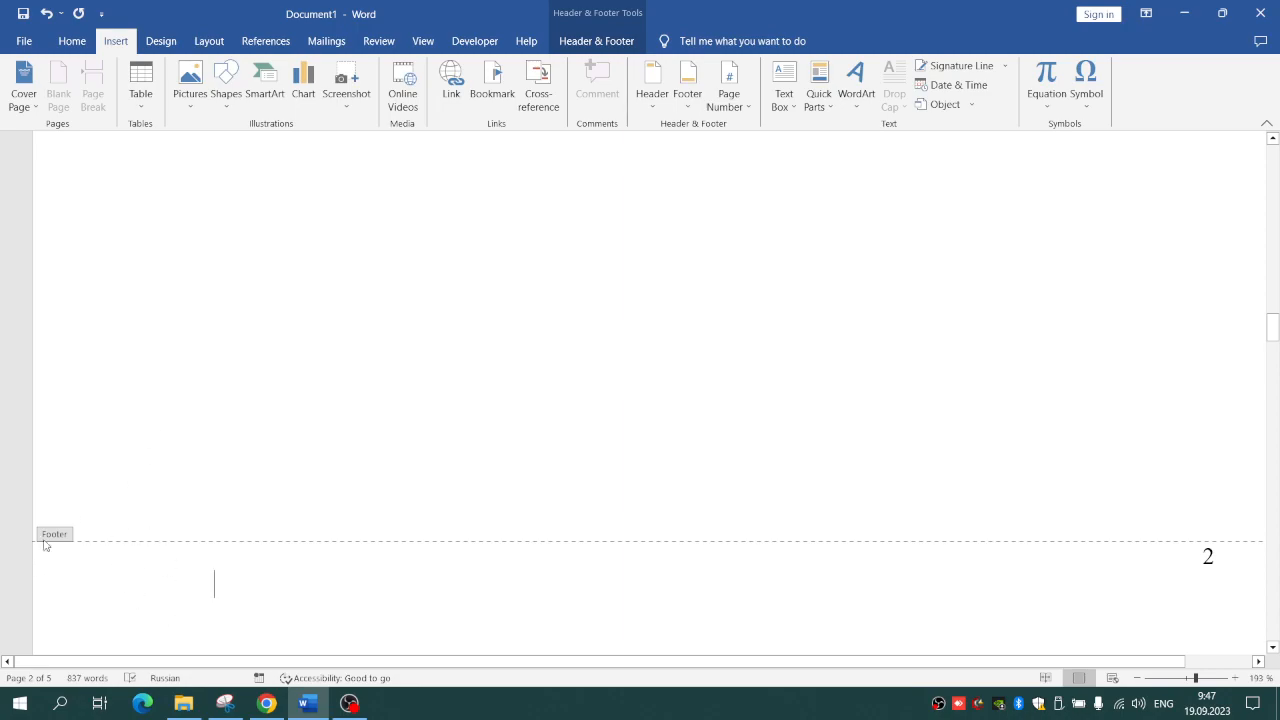
{"action": "double_click", "coordinate": [366, 322]}
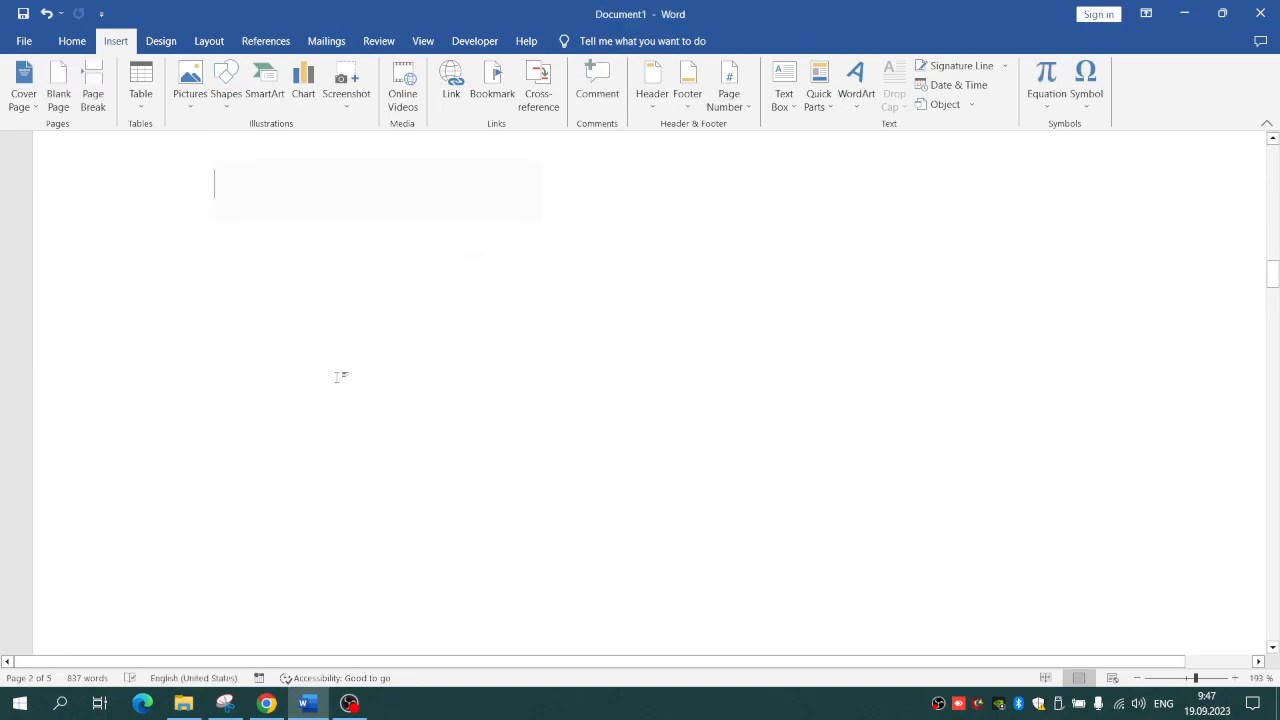
{"action": "mouse_move", "coordinate": [1276, 268]}
{"action": "left_mouse_down"}
{"action": "mouse_move", "coordinate": [1276, 398]}
{"action": "mouse_move", "coordinate": [1278, 323]}
{"action": "left_mouse_up"}
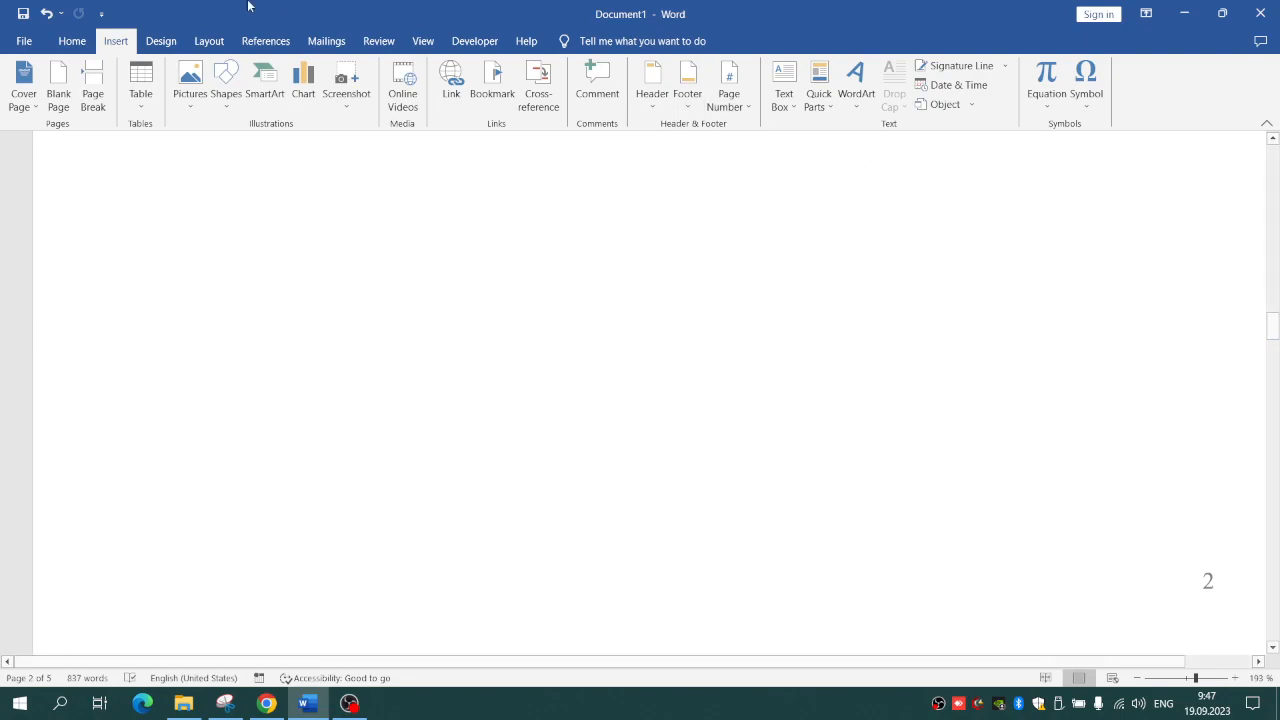
Open the custom margins settings for the whole document and set the top margin to 1,5 cm
{"action": "left_click", "coordinate": [200, 45]}
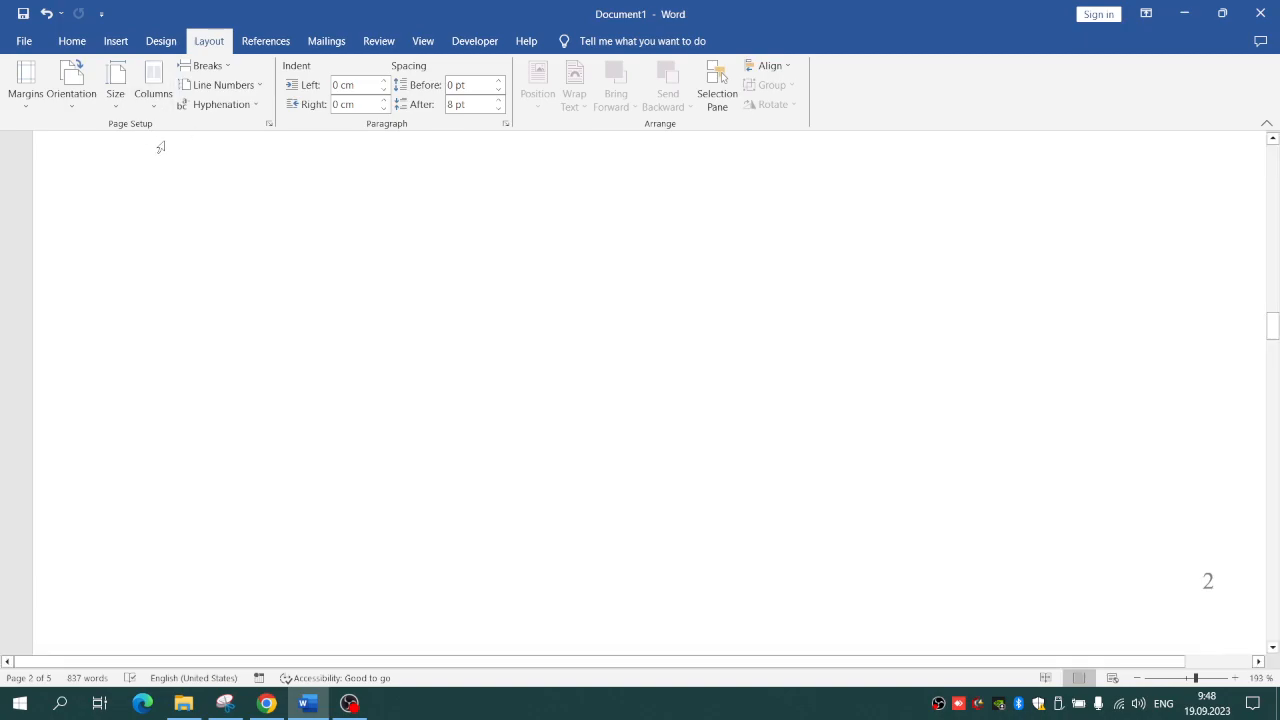
{"action": "left_click", "coordinate": [28, 85]}
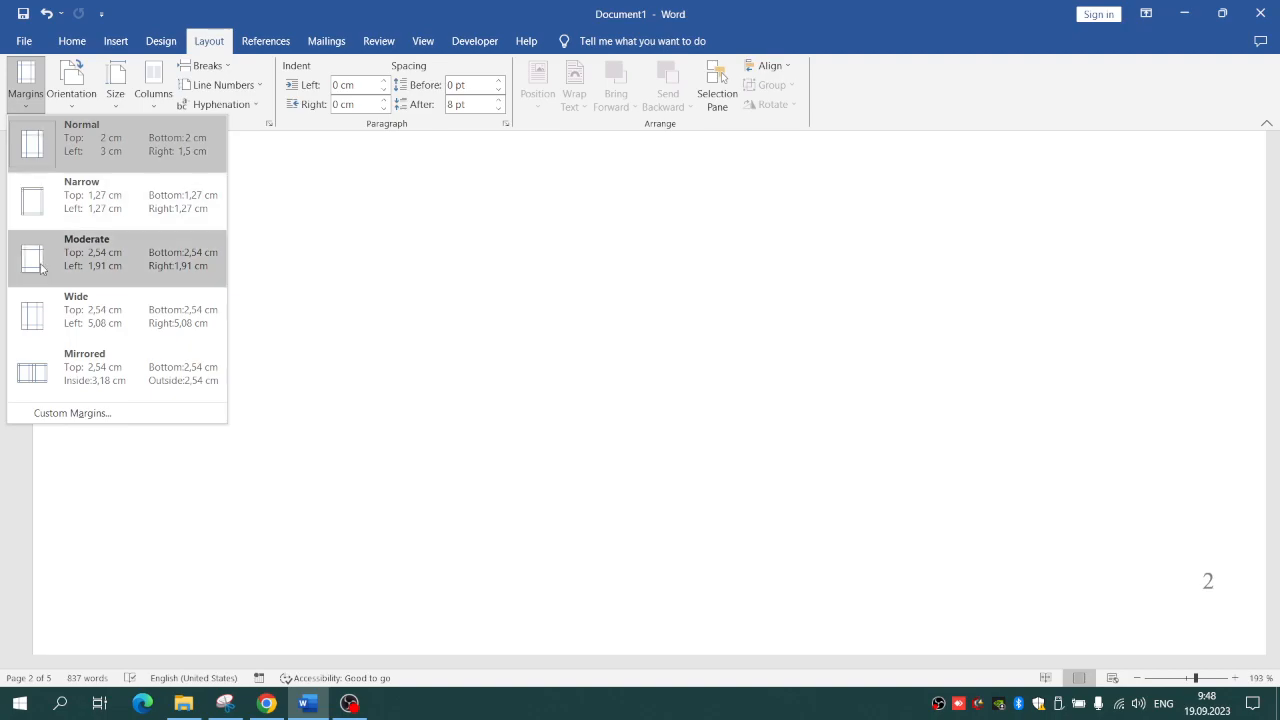
{"action": "left_click", "coordinate": [70, 413]}
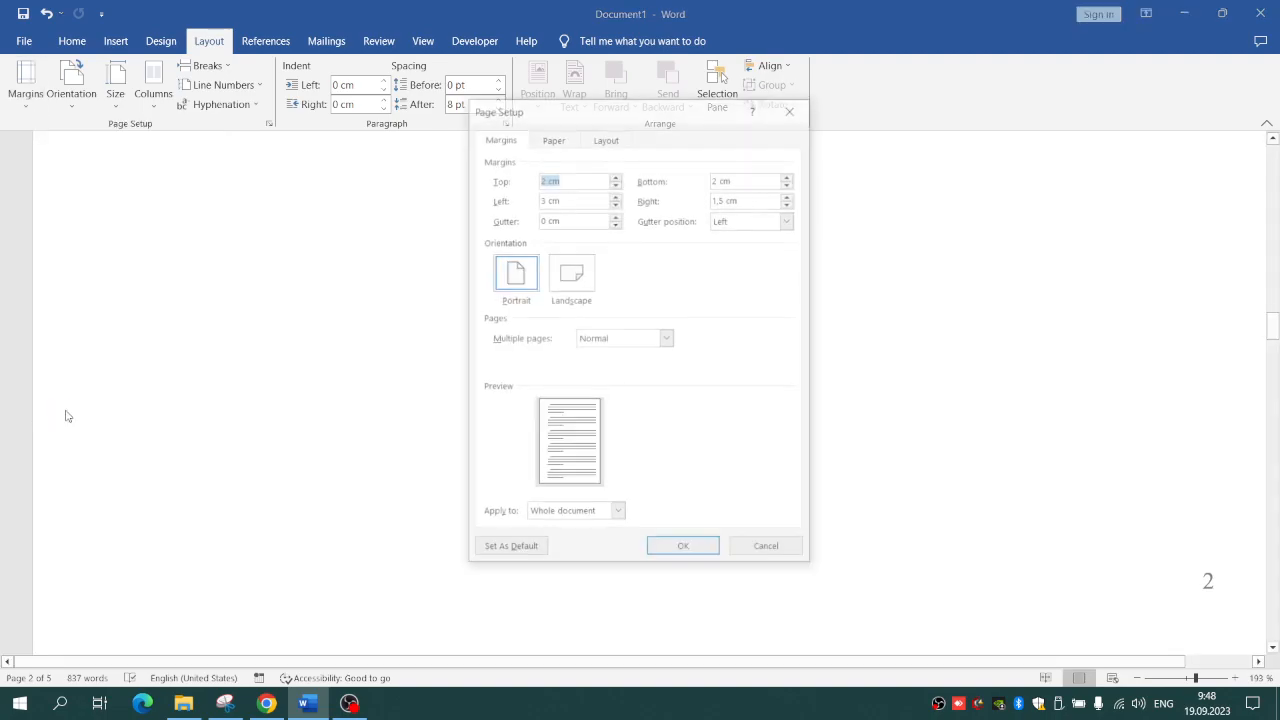
{"action": "left_click", "coordinate": [540, 179]}
{"action": "key", "text": "Delete"}
{"action": "type", "text": "1,5"}
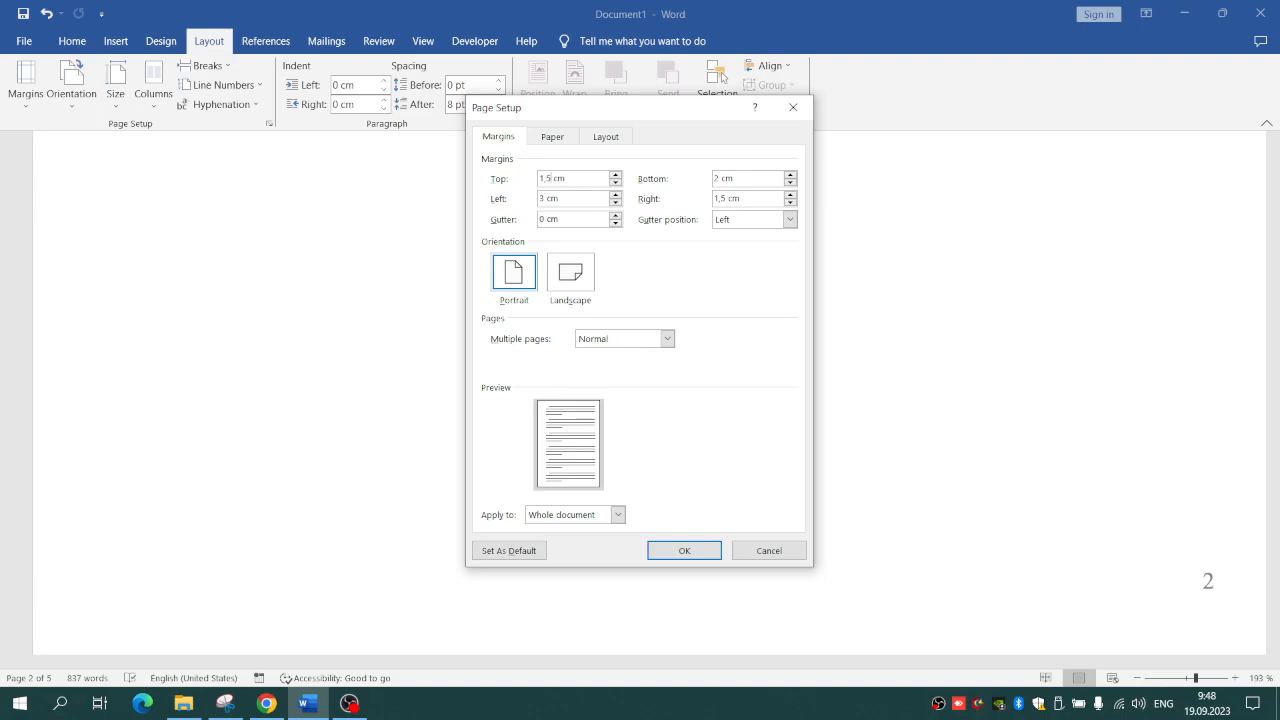
Set the left and bottom page margins to 1,5 cm and apply the margin settings
{"action": "double_click", "coordinate": [550, 178]}
{"action": "key", "text": "ctrl+c"}
{"action": "left_click", "coordinate": [575, 197]}
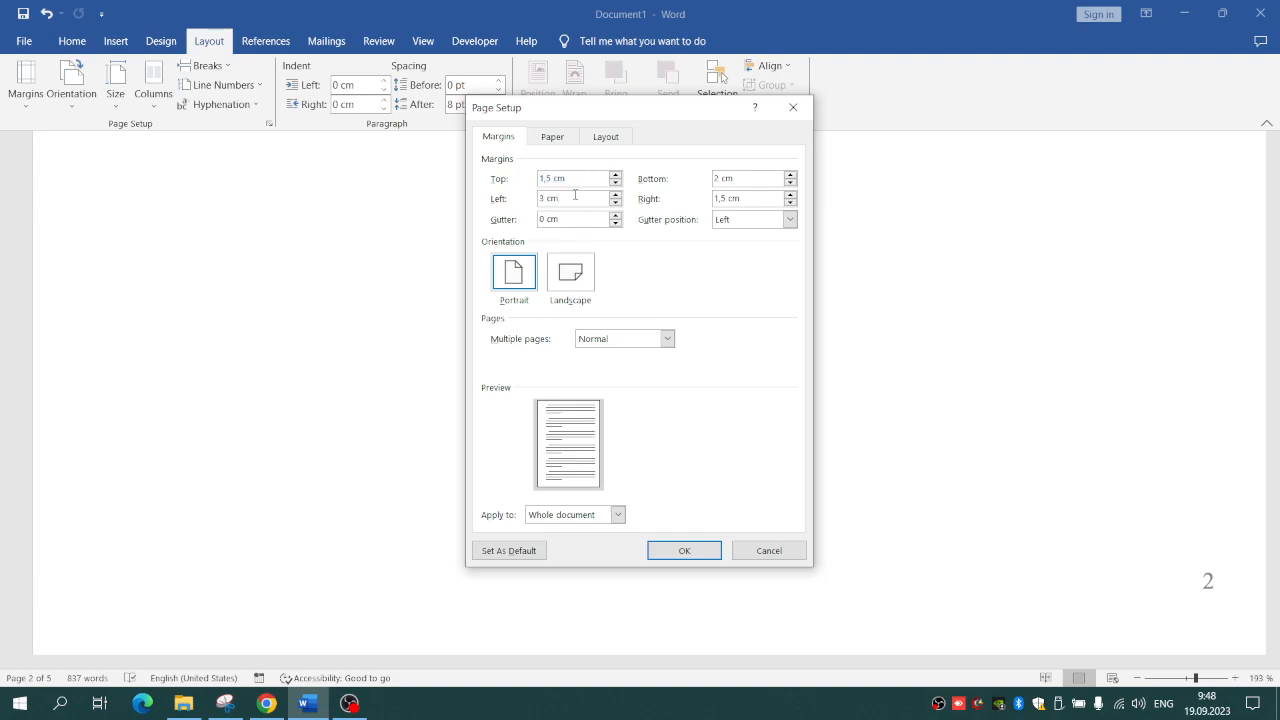
{"action": "key", "text": "BackSpace"}
{"action": "key", "text": "BackSpace"}
{"action": "key", "text": "BackSpace"}
{"action": "type", "text": "1,5 cm"}
{"action": "triple_click", "coordinate": [740, 175]}
{"action": "key", "text": "ctrl+v"}
{"action": "left_click", "coordinate": [678, 552]}
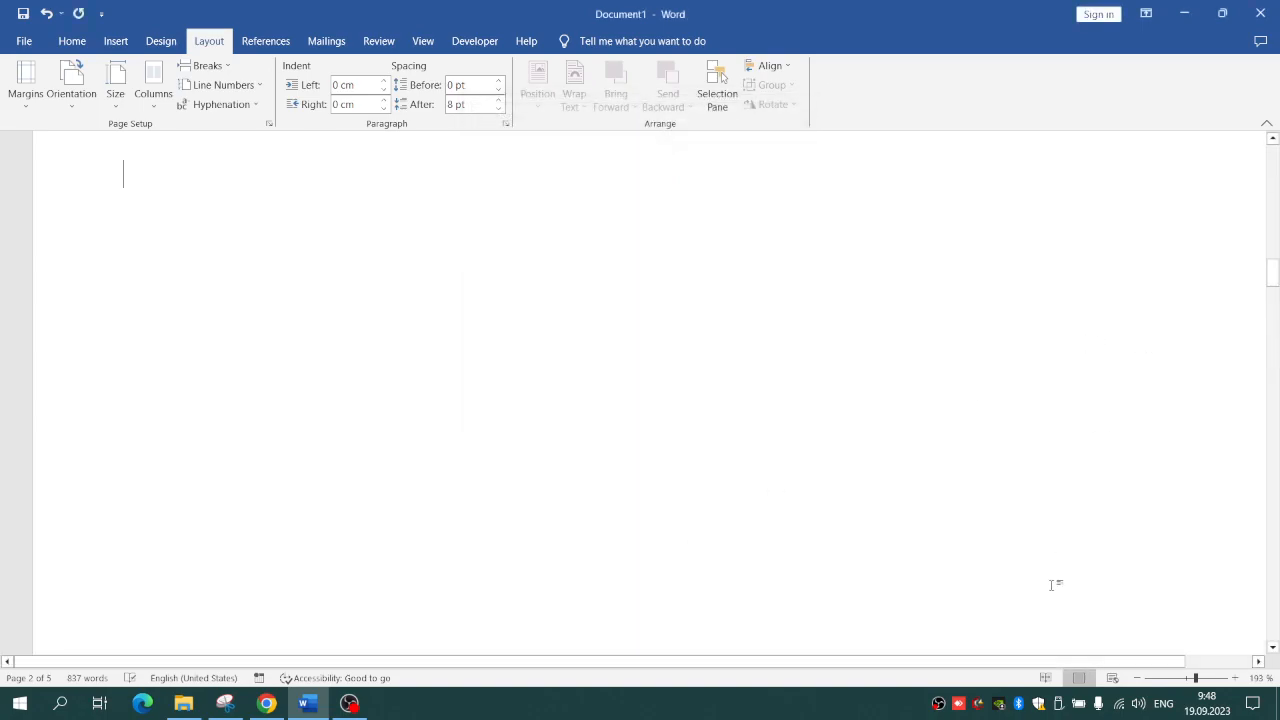
Zoom out to 94 % and review the International business page with its new margins
{"action": "left_click", "coordinate": [1167, 678]}
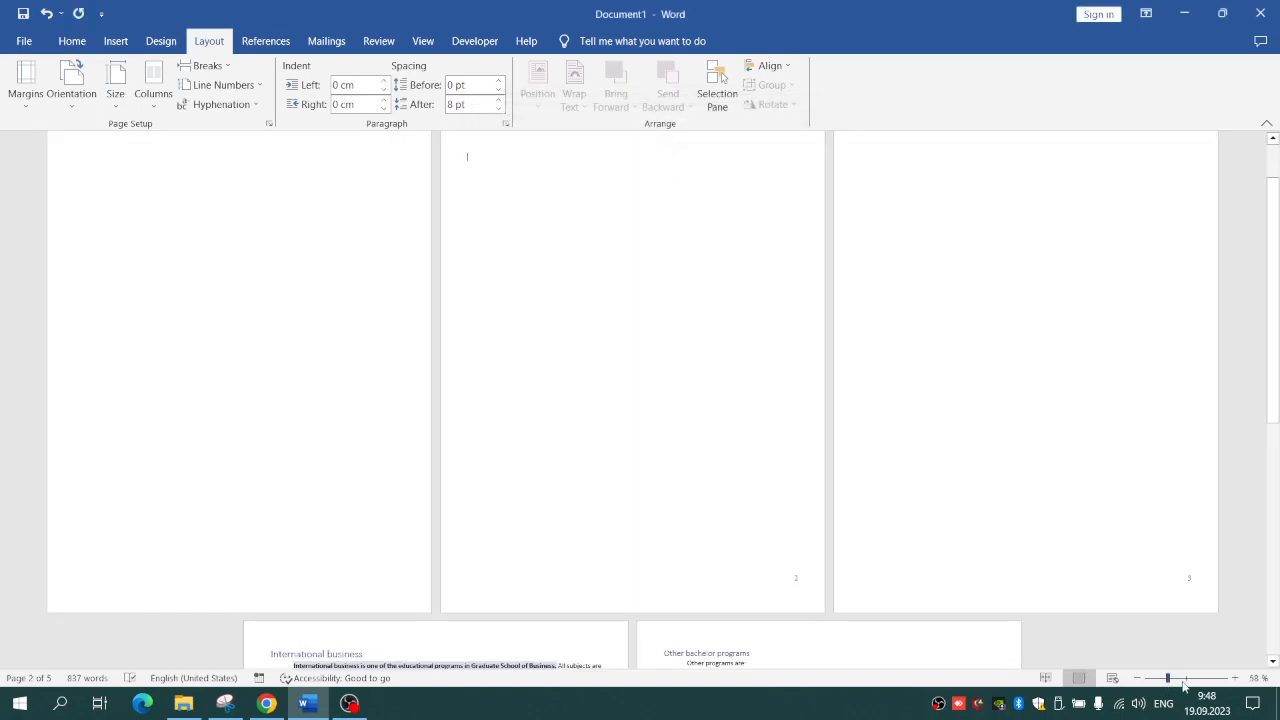
{"action": "left_click", "coordinate": [1183, 678]}
{"action": "left_click_drag", "start_coordinate": [1272, 290], "coordinate": [1264, 494]}
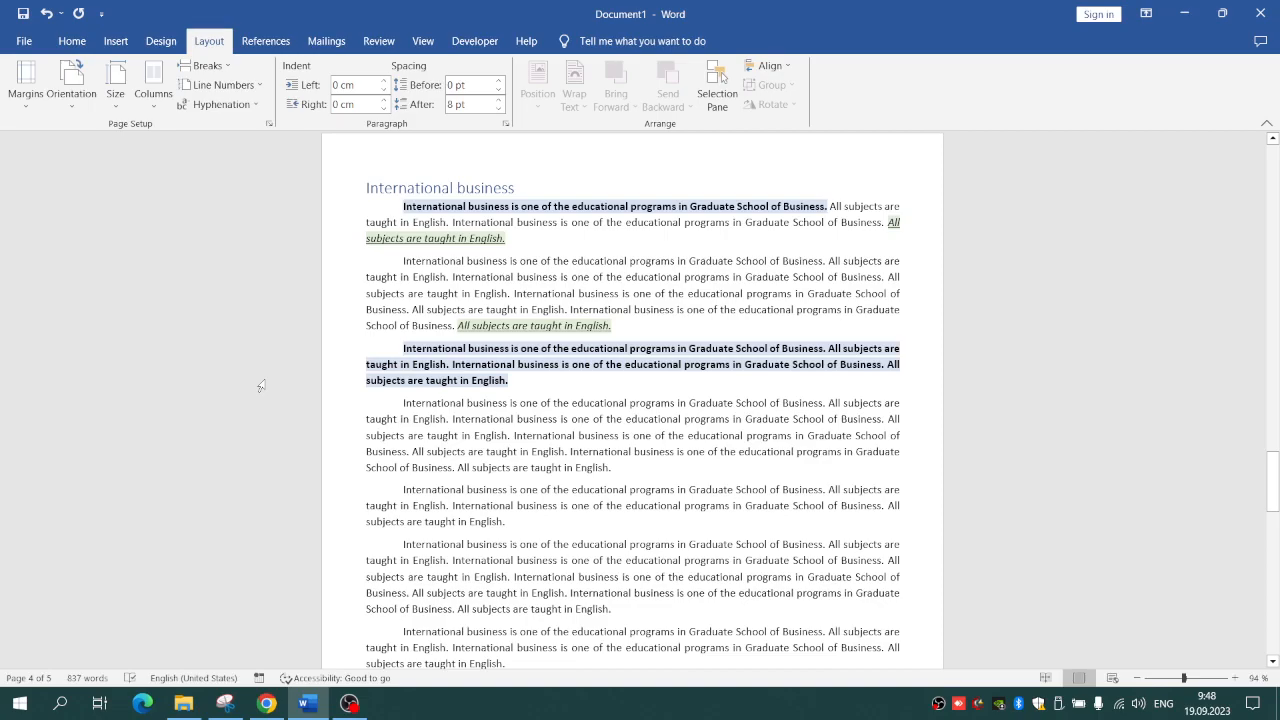
Undo and redo the margin change to compare the text layout on the International business page
{"action": "key", "text": "ctrl+z"}
{"action": "left_click_drag", "start_coordinate": [1274, 320], "coordinate": [1255, 519]}
{"action": "key", "text": "ctrl+y"}
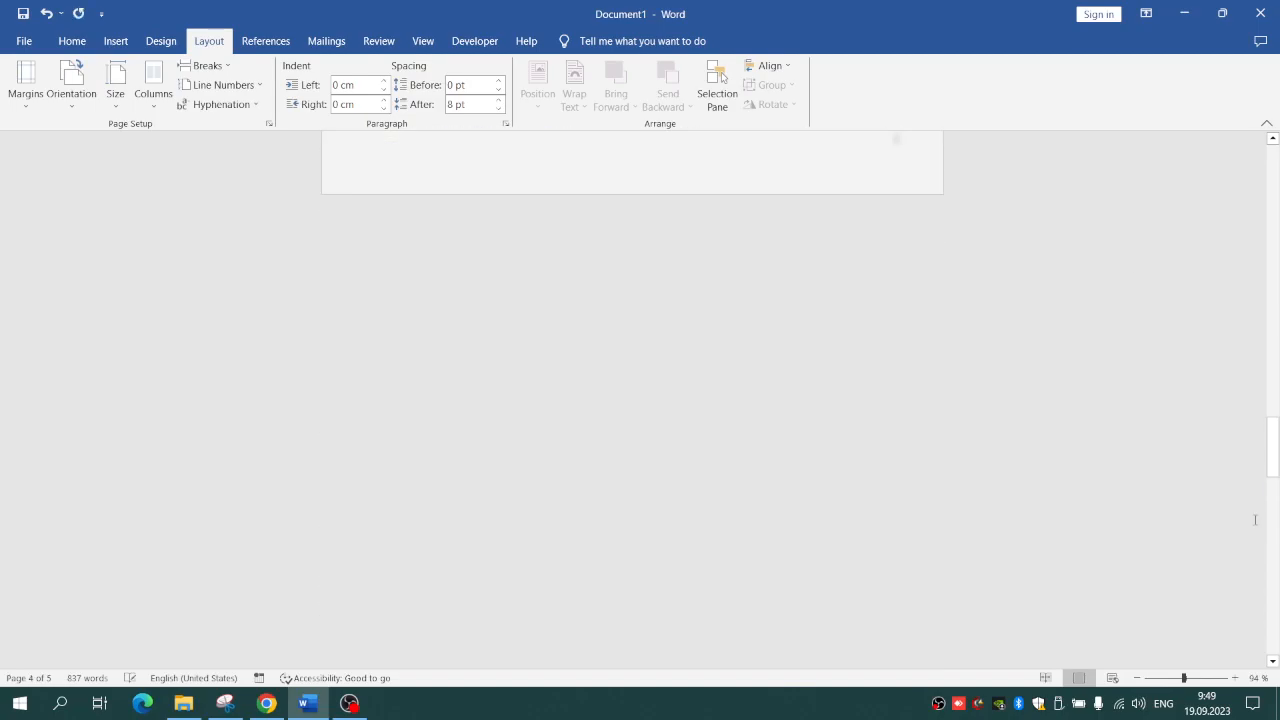
{"action": "left_click_drag", "start_coordinate": [1274, 290], "coordinate": [1258, 473]}
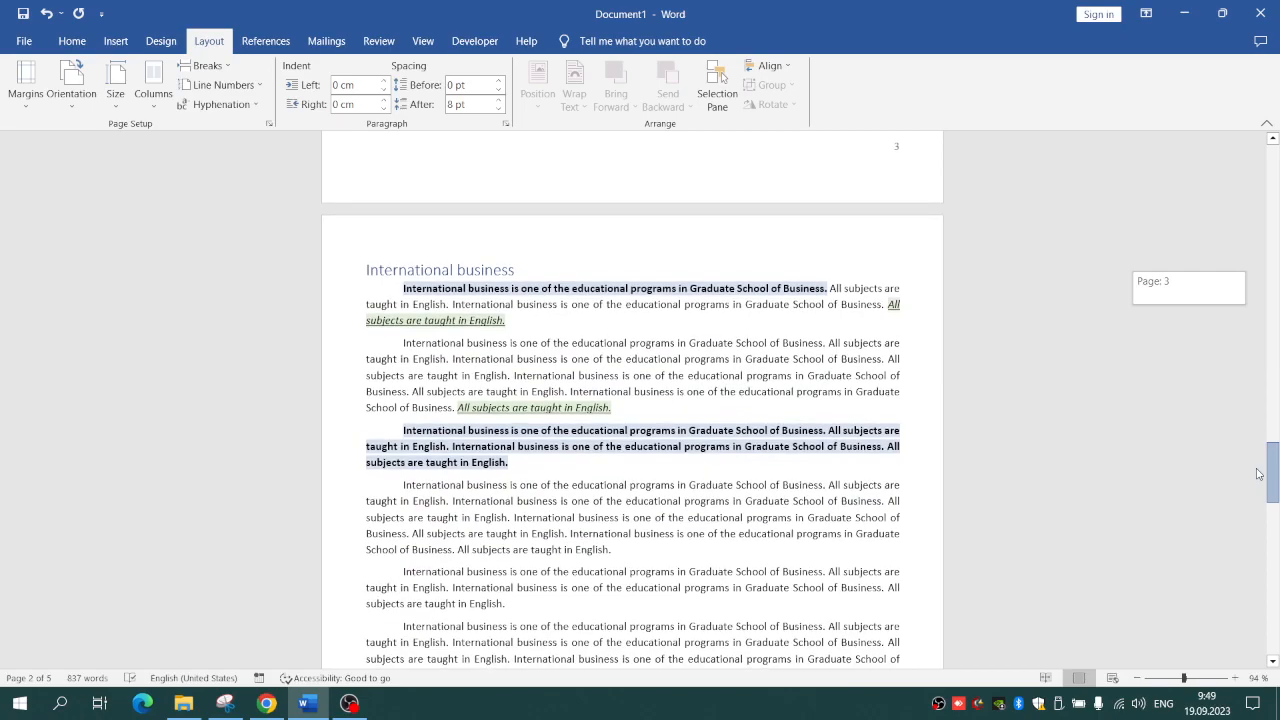
{"action": "left_click_drag", "start_coordinate": [1258, 473], "coordinate": [1262, 487]}
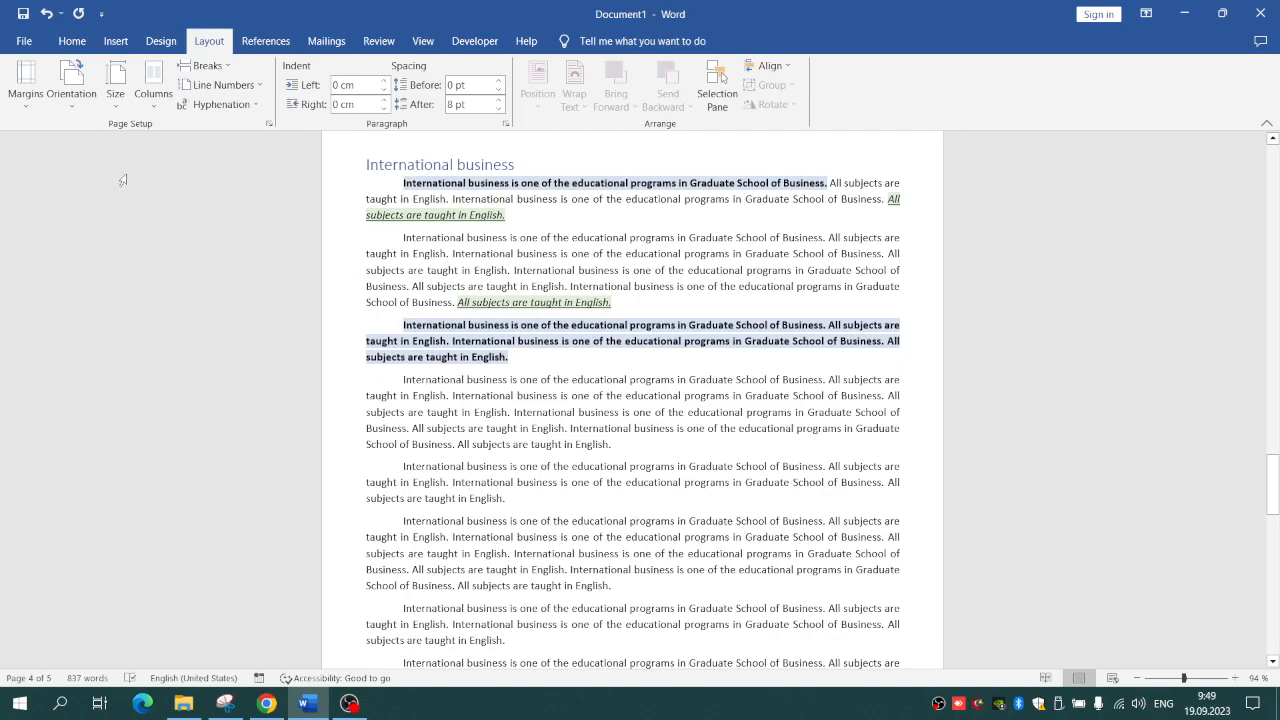
{"action": "left_click", "coordinate": [164, 97]}
{"action": "left_click", "coordinate": [164, 97]}
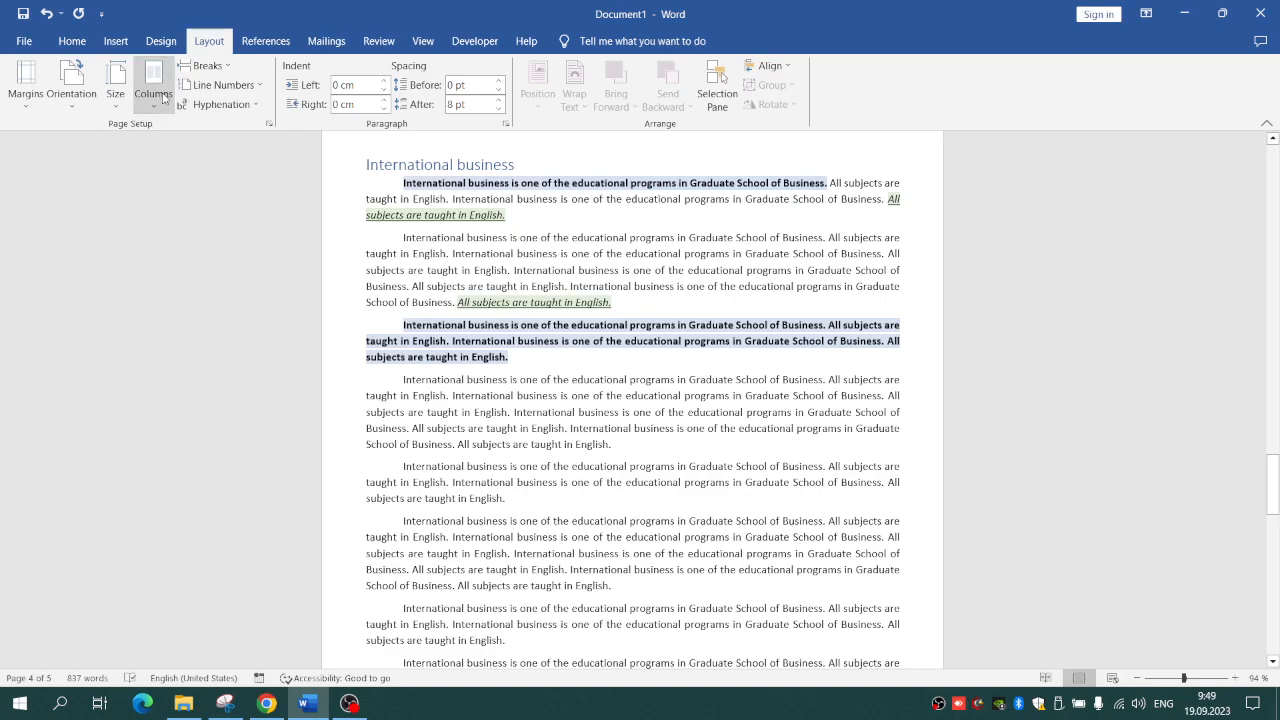
{"action": "left_click", "coordinate": [229, 69]}
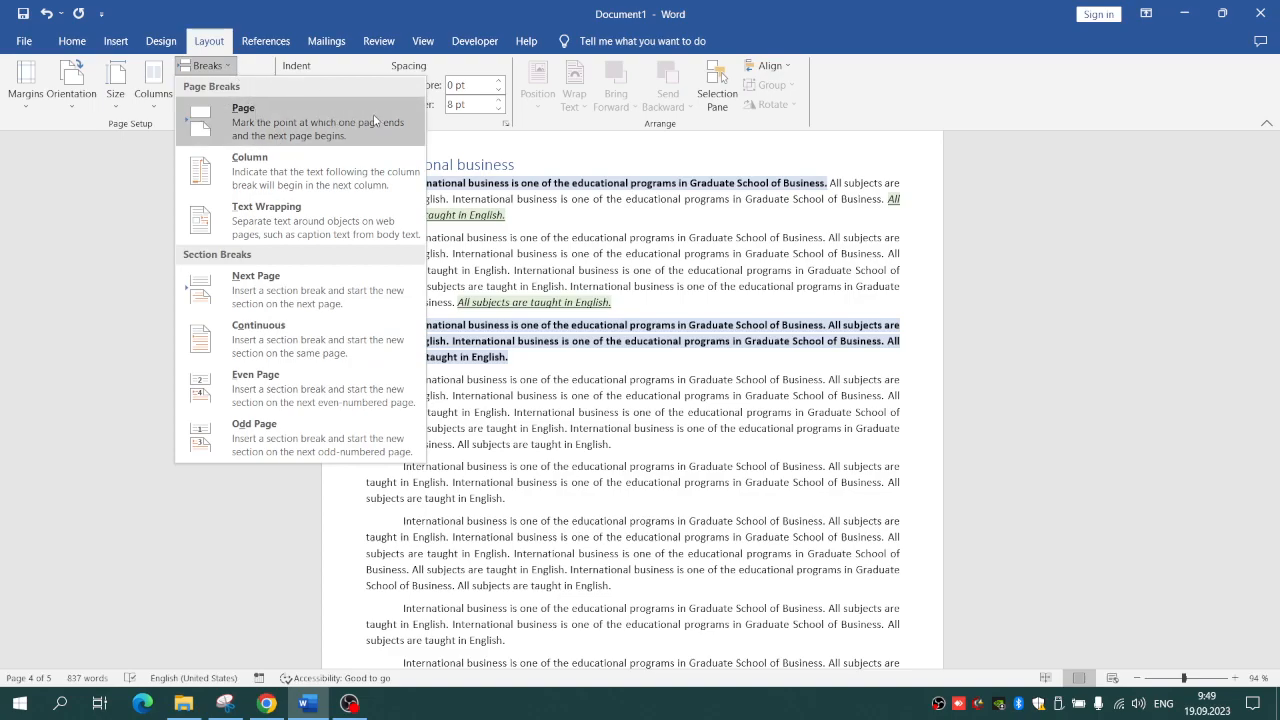
{"action": "left_click", "coordinate": [540, 236]}
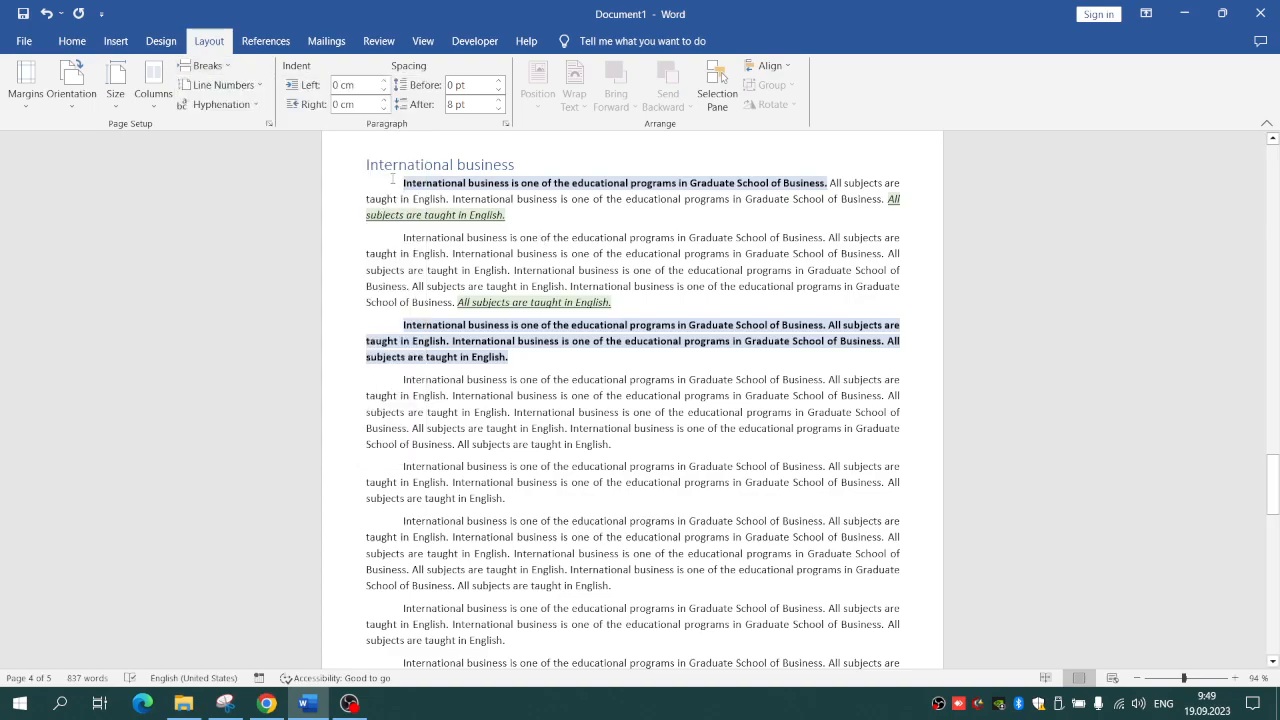
{"action": "left_click", "coordinate": [243, 86]}
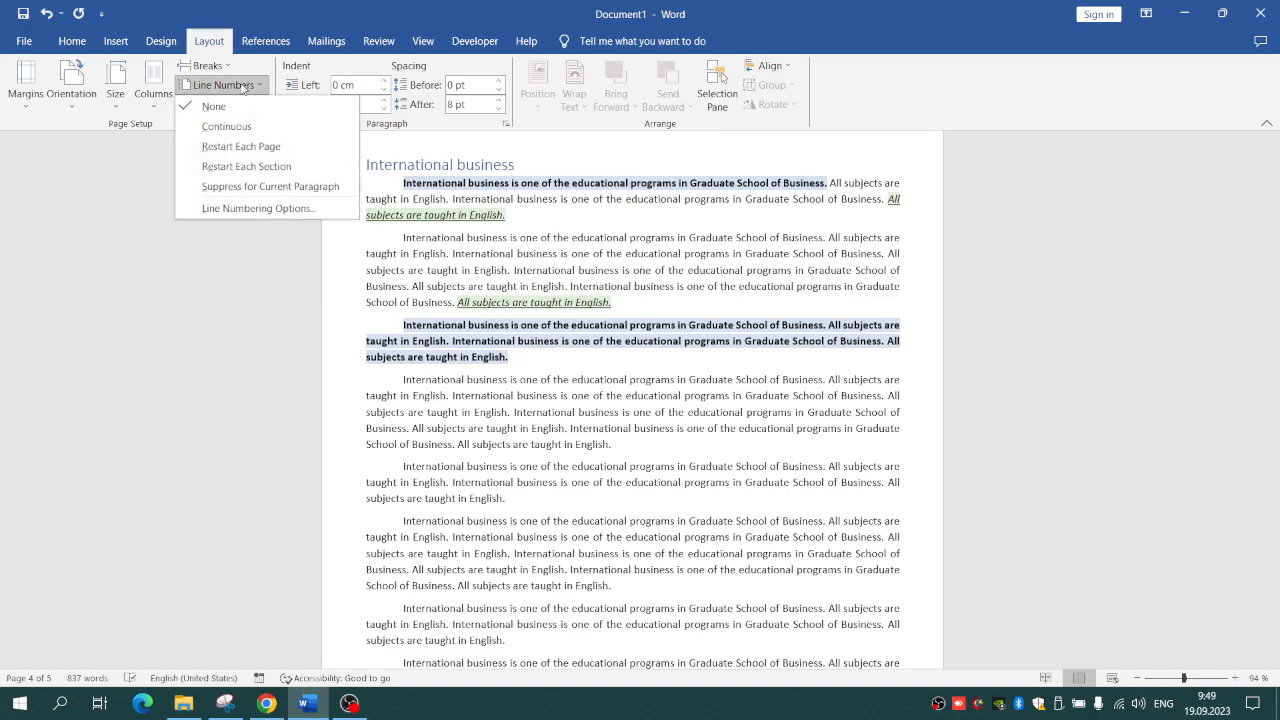
{"action": "left_click", "coordinate": [214, 68]}
{"action": "left_click", "coordinate": [114, 247]}
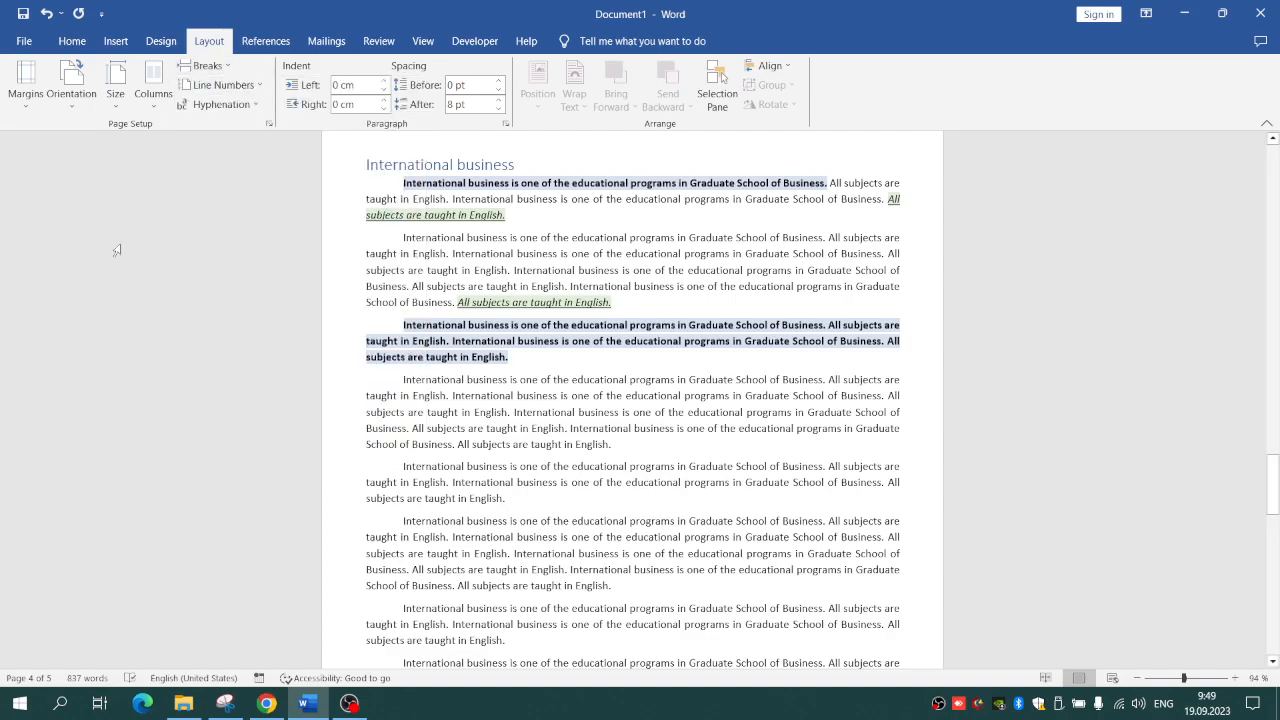
Turn on automatic hyphenation and look through the document's pages
{"action": "left_click", "coordinate": [222, 105]}
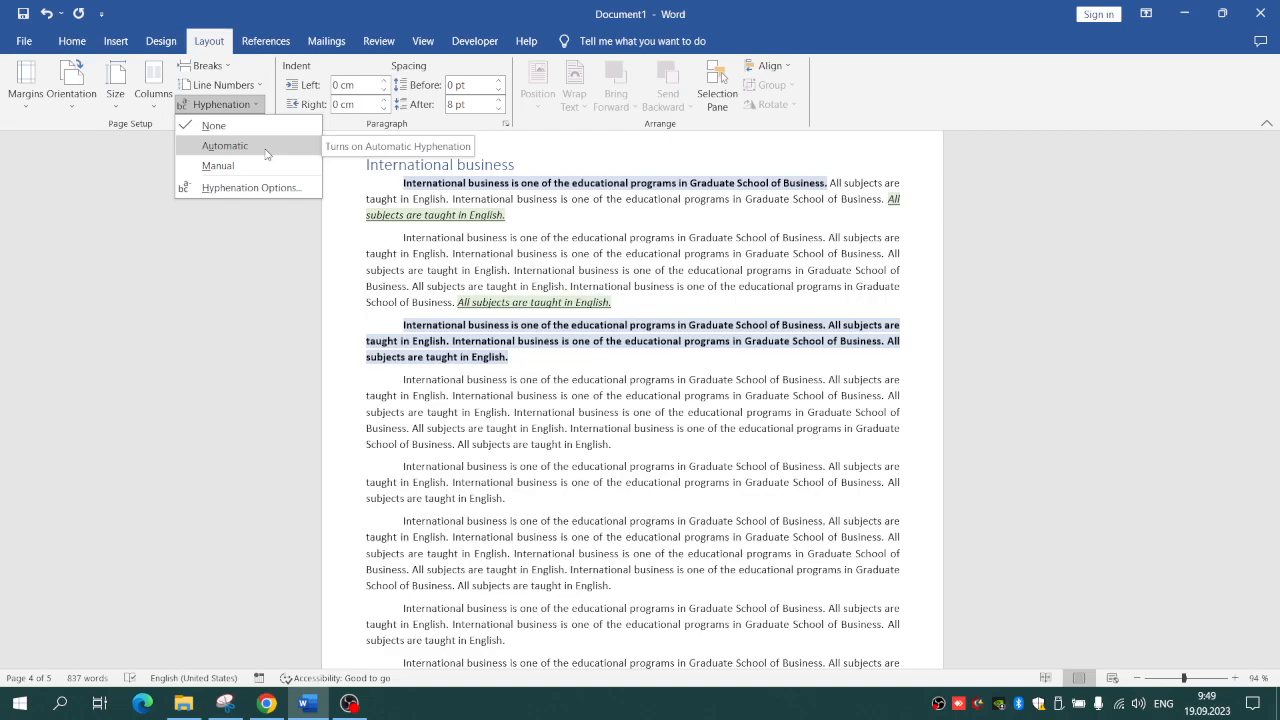
{"action": "left_click", "coordinate": [265, 147]}
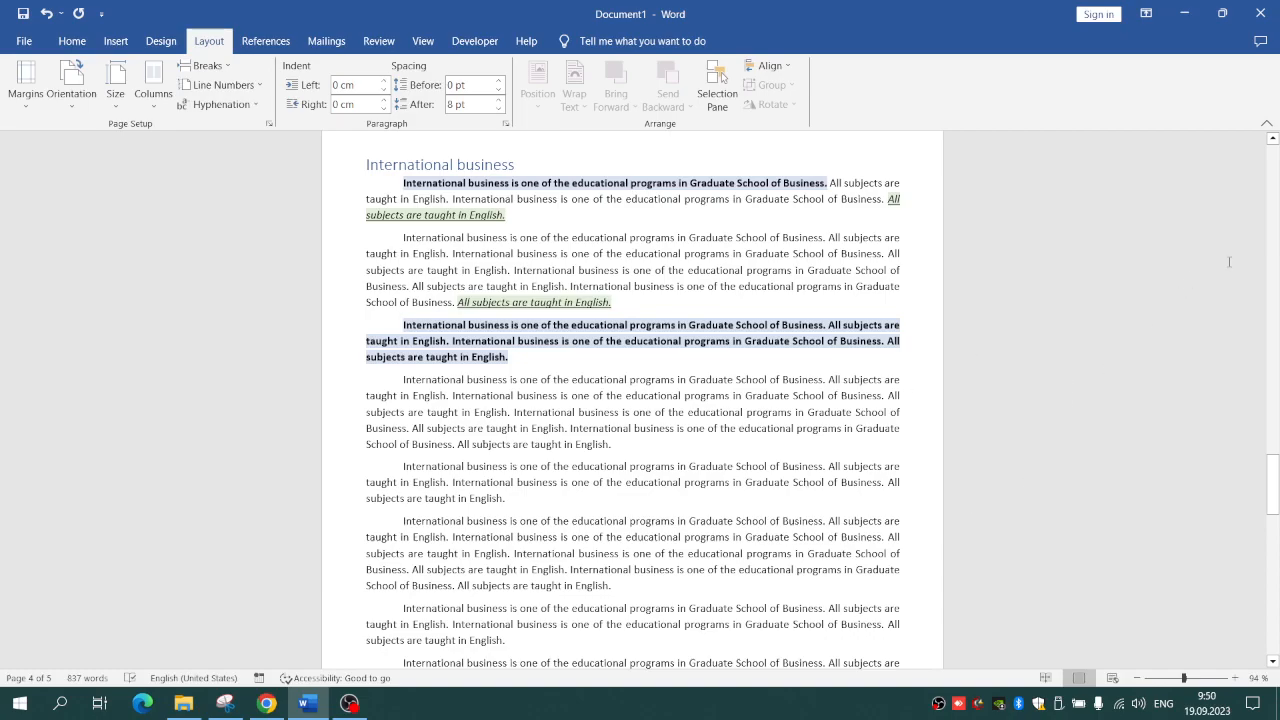
{"action": "left_click_drag", "start_coordinate": [1274, 502], "coordinate": [1271, 642]}
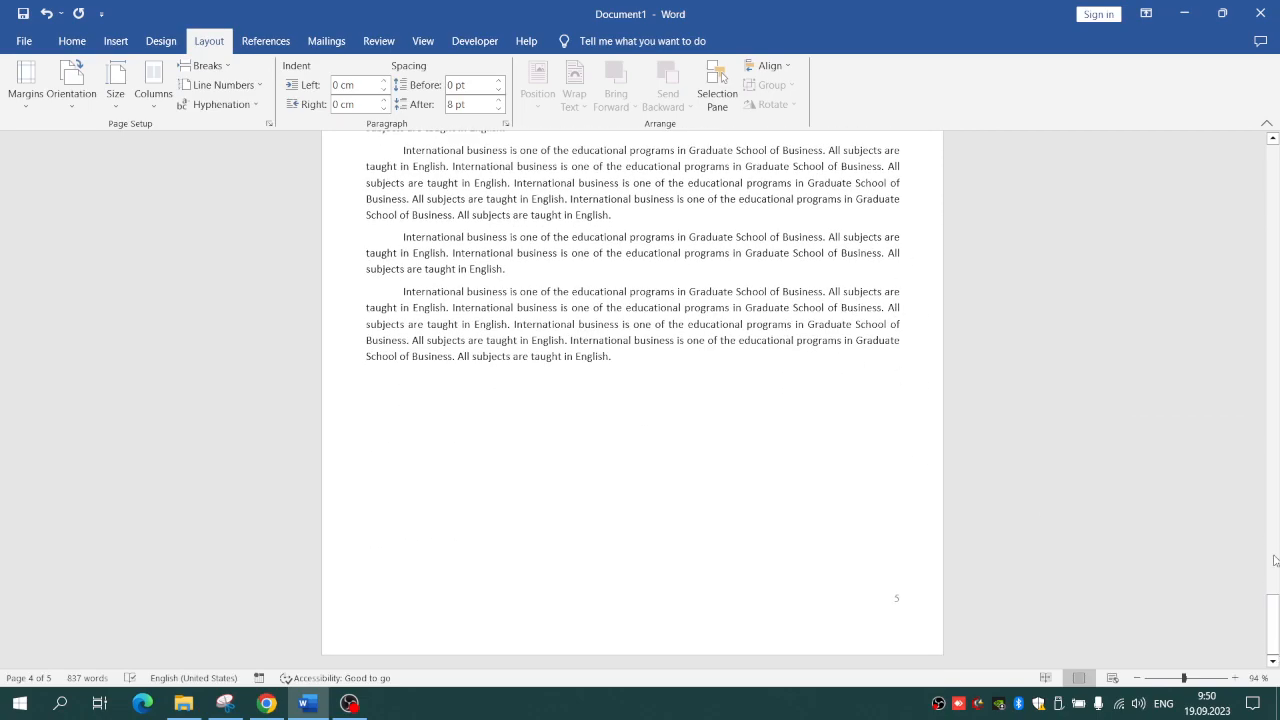
{"action": "left_click_drag", "start_coordinate": [1271, 622], "coordinate": [1278, 228]}
Return to the International business page and change the page orientation to landscape
{"action": "left_click_drag", "start_coordinate": [1276, 168], "coordinate": [1272, 423]}
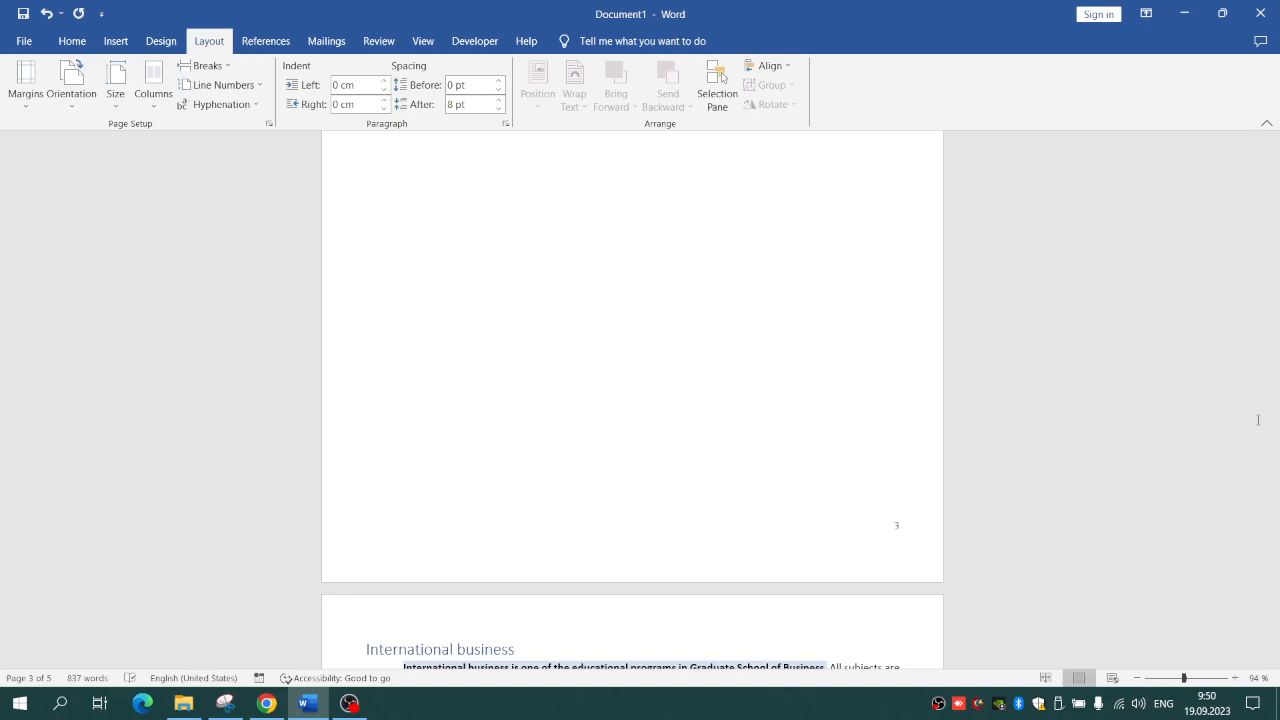
{"action": "left_click_drag", "start_coordinate": [1273, 445], "coordinate": [1272, 492]}
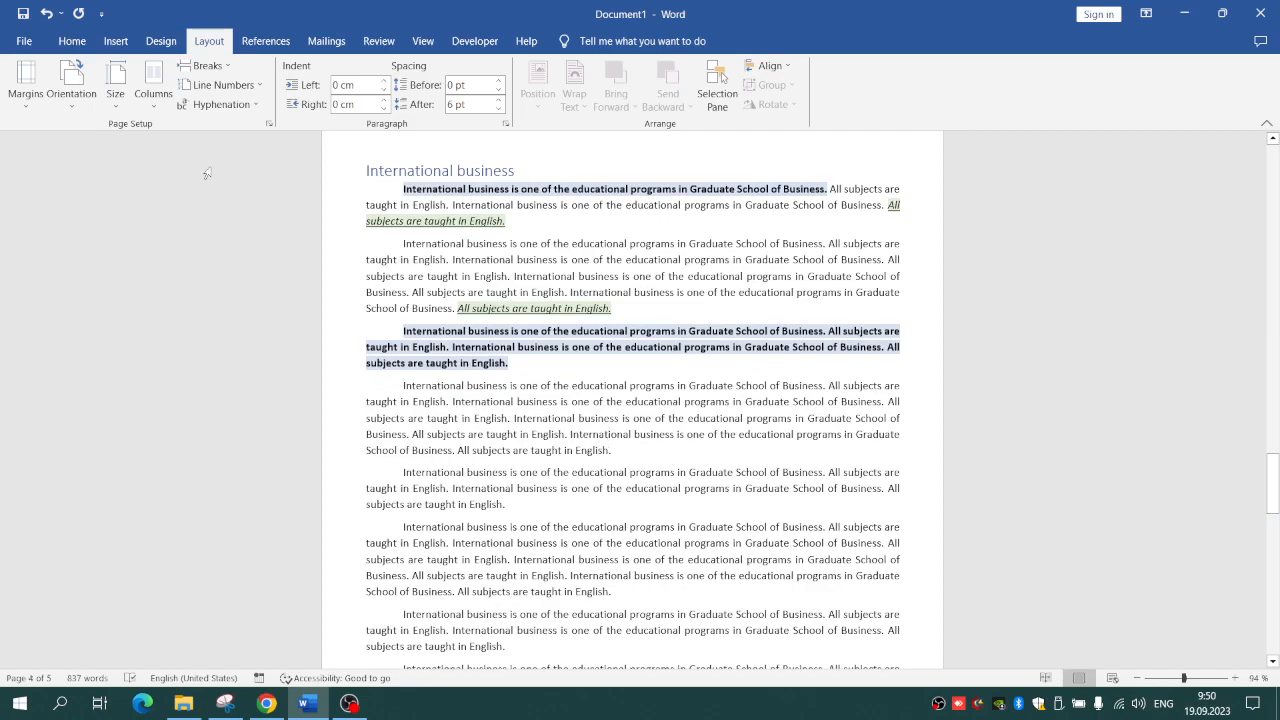
{"action": "left_click", "coordinate": [68, 100]}
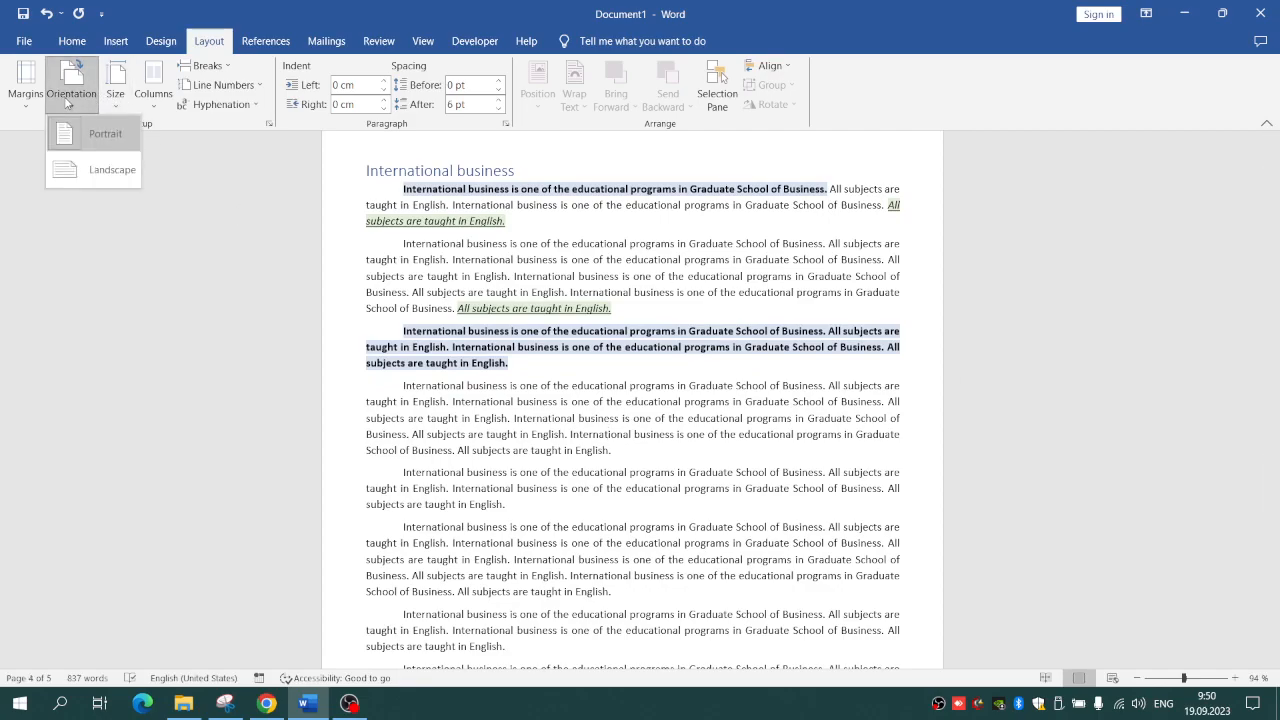
{"action": "left_click", "coordinate": [108, 170]}
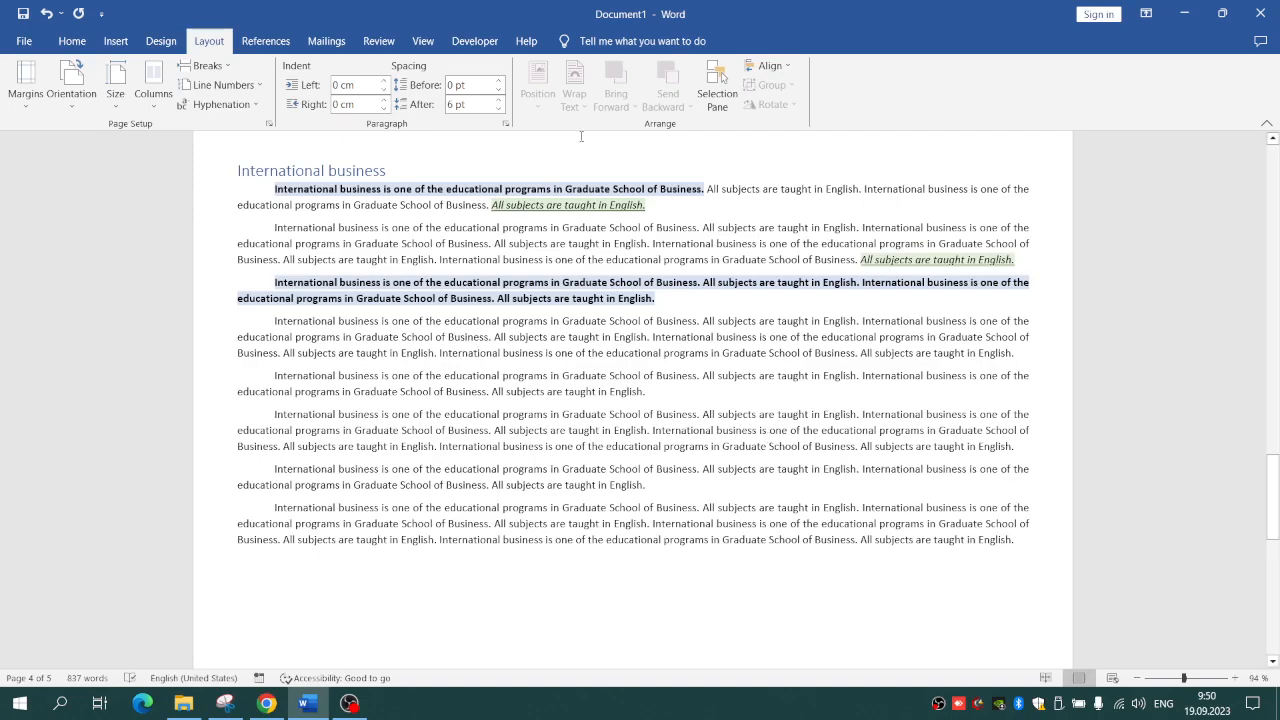
Insert a footnote at the end of the third, bold paragraph reading "One of the most popular languages in the world"
{"action": "left_click", "coordinate": [266, 41]}
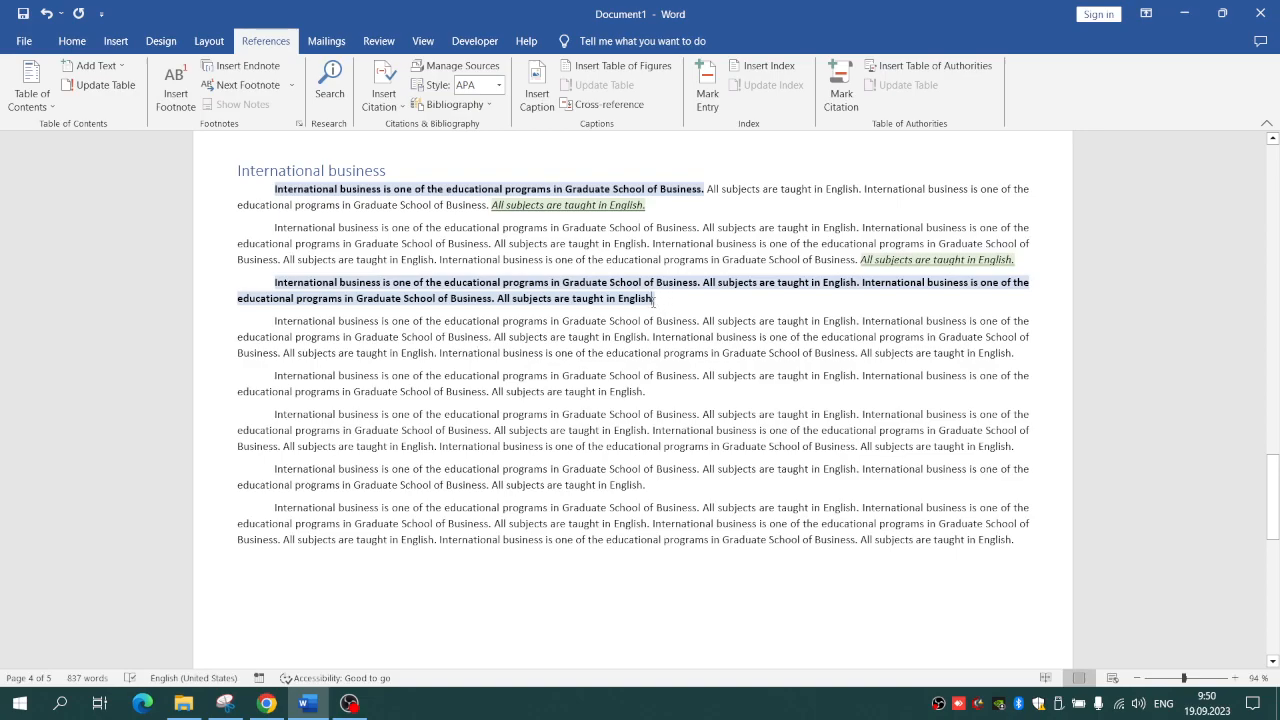
{"action": "left_click", "coordinate": [177, 110]}
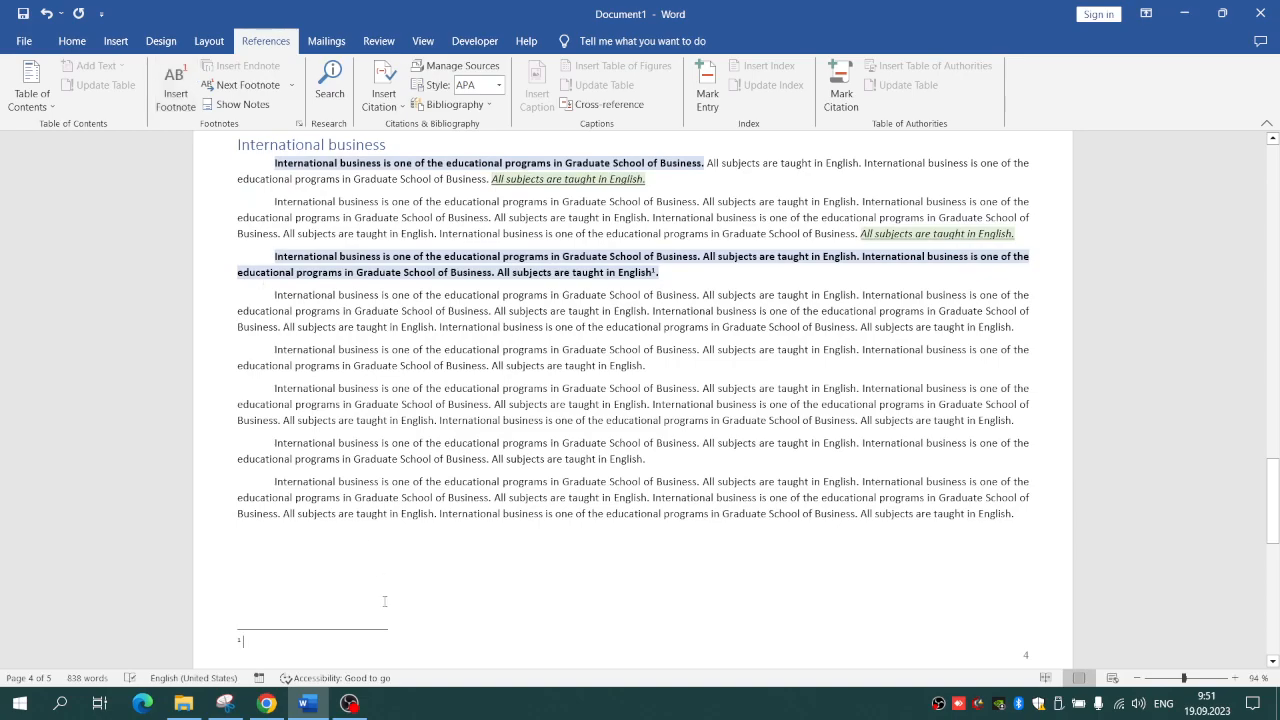
{"action": "type", "text": "One "}
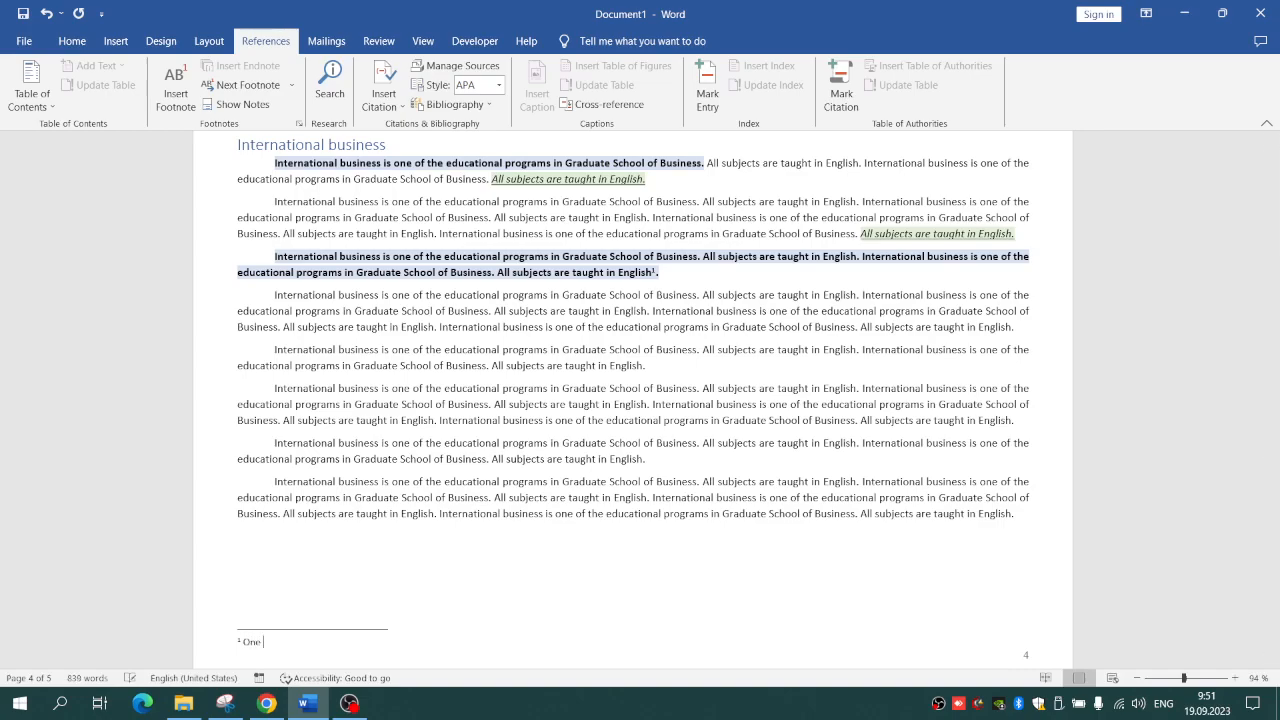
{"action": "type", "text": "of the most popular languages in the world"}
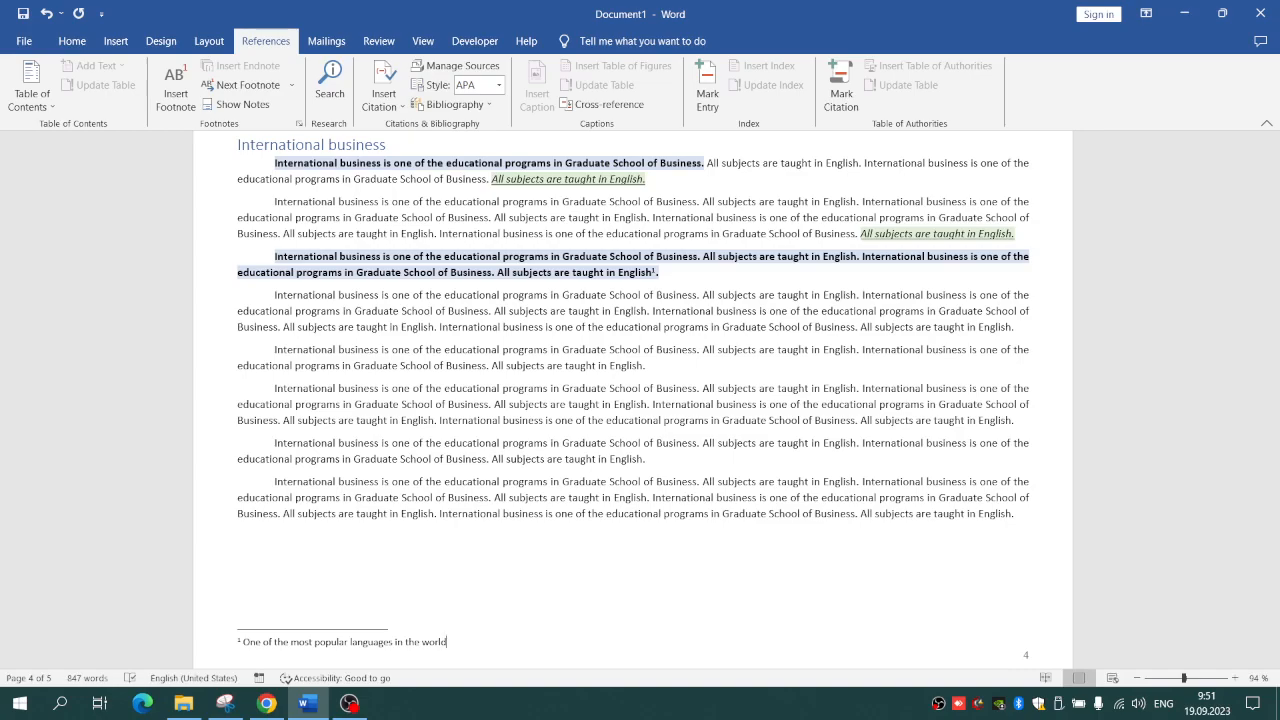
Add an in-text citation in parentheses with the author's surname and the year 2013 at the end of the fourth paragraph
{"action": "left_click", "coordinate": [1016, 327]}
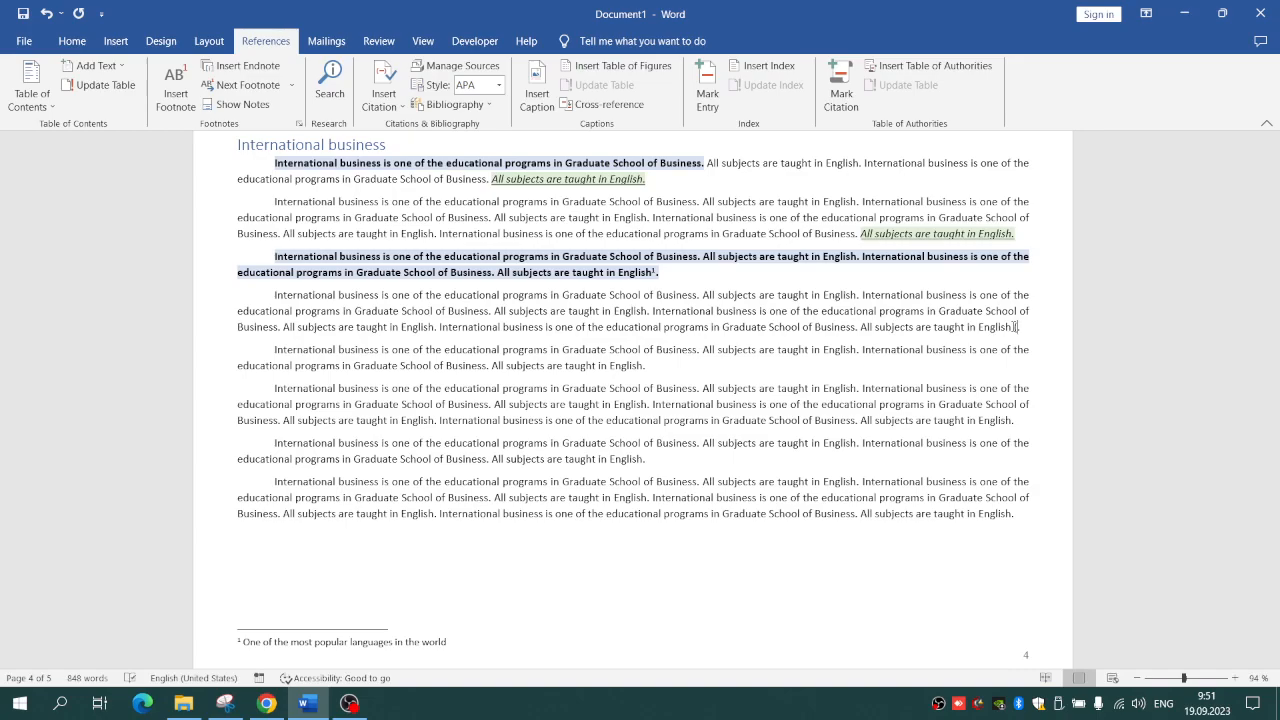
{"action": "type", "text": "(Serg"}
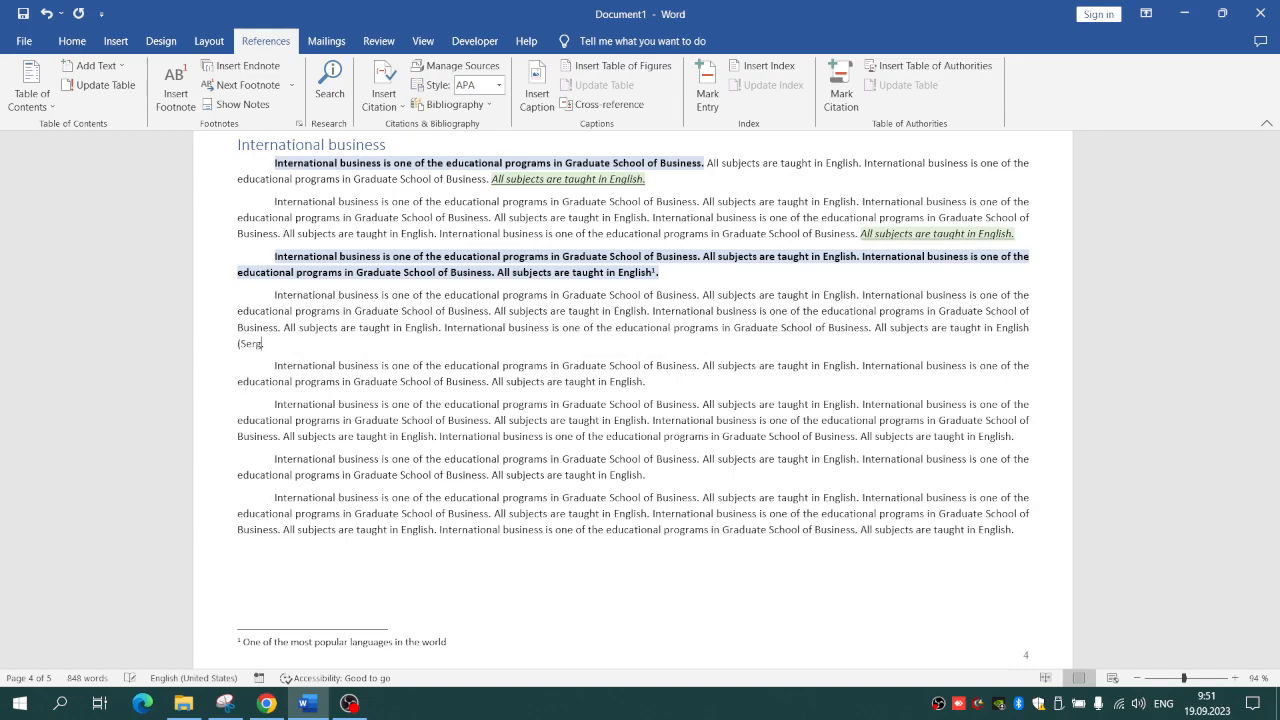
{"action": "type", "text": "eev, 2013)."}
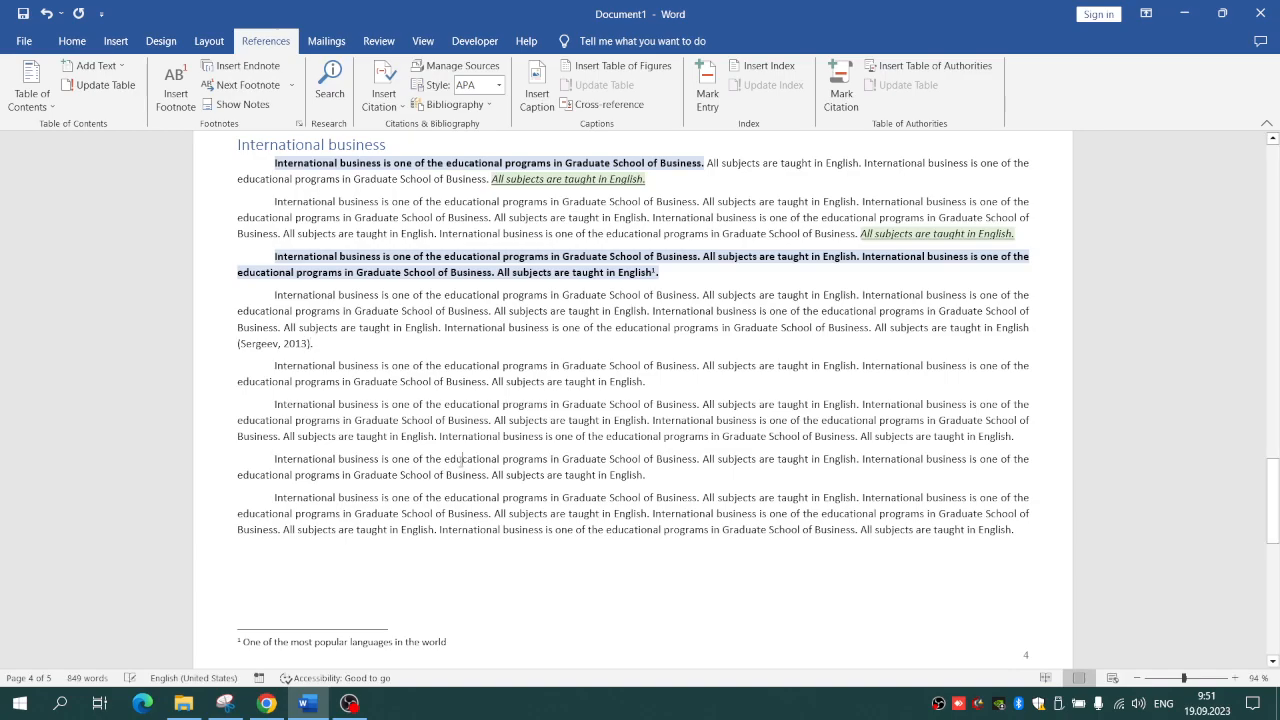
Add the comment "link" to the first sentence of the fifth paragraph under International business
{"action": "left_click", "coordinate": [384, 40]}
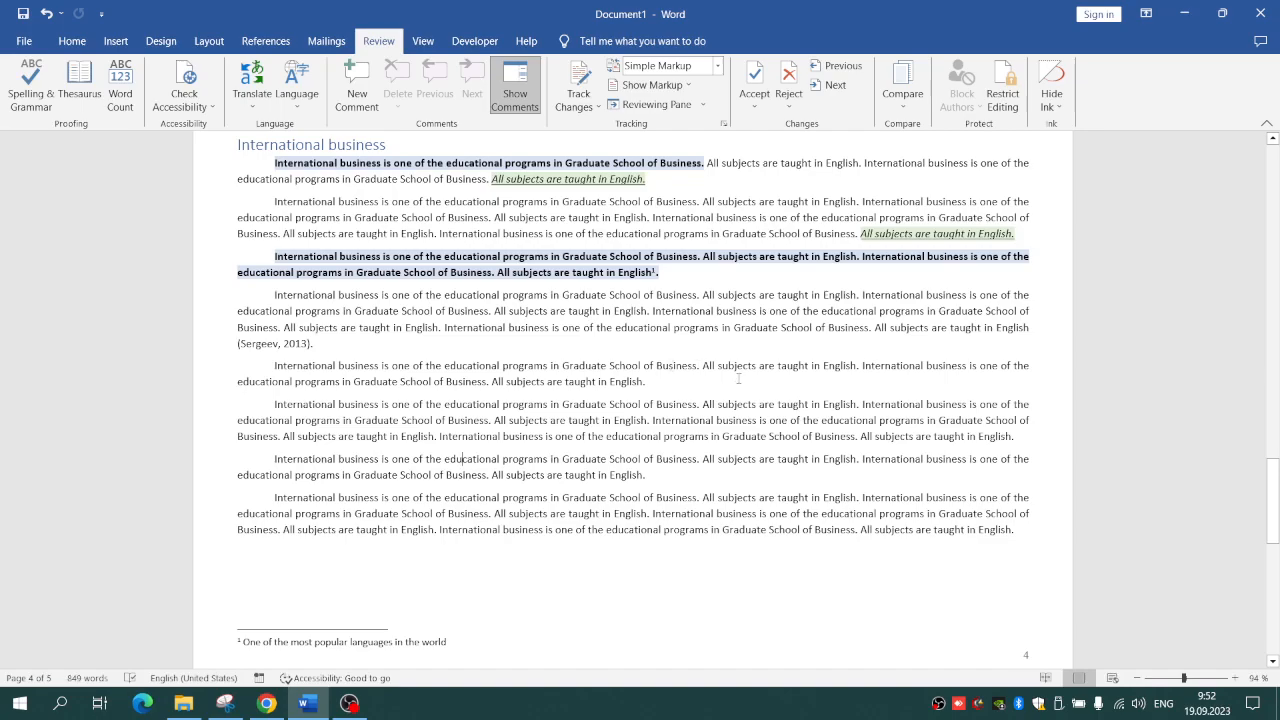
{"action": "left_click", "coordinate": [691, 365], "text": "ctrl"}
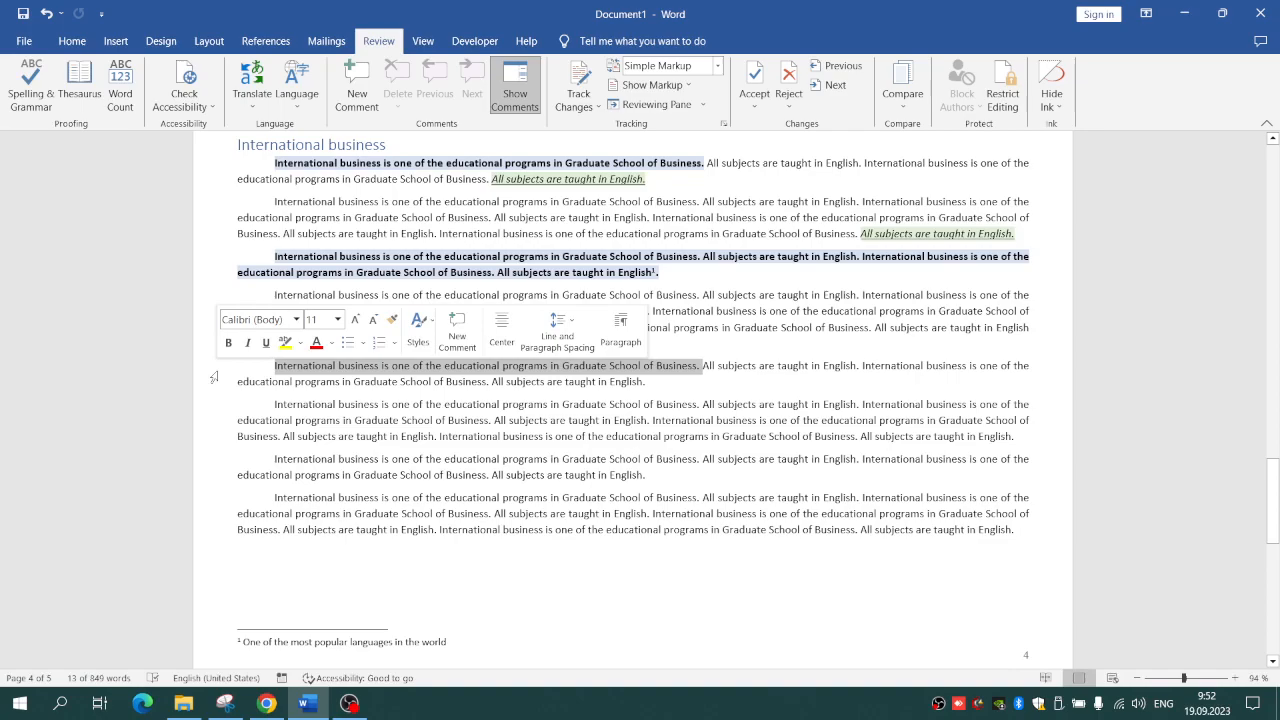
{"action": "left_click", "coordinate": [362, 95]}
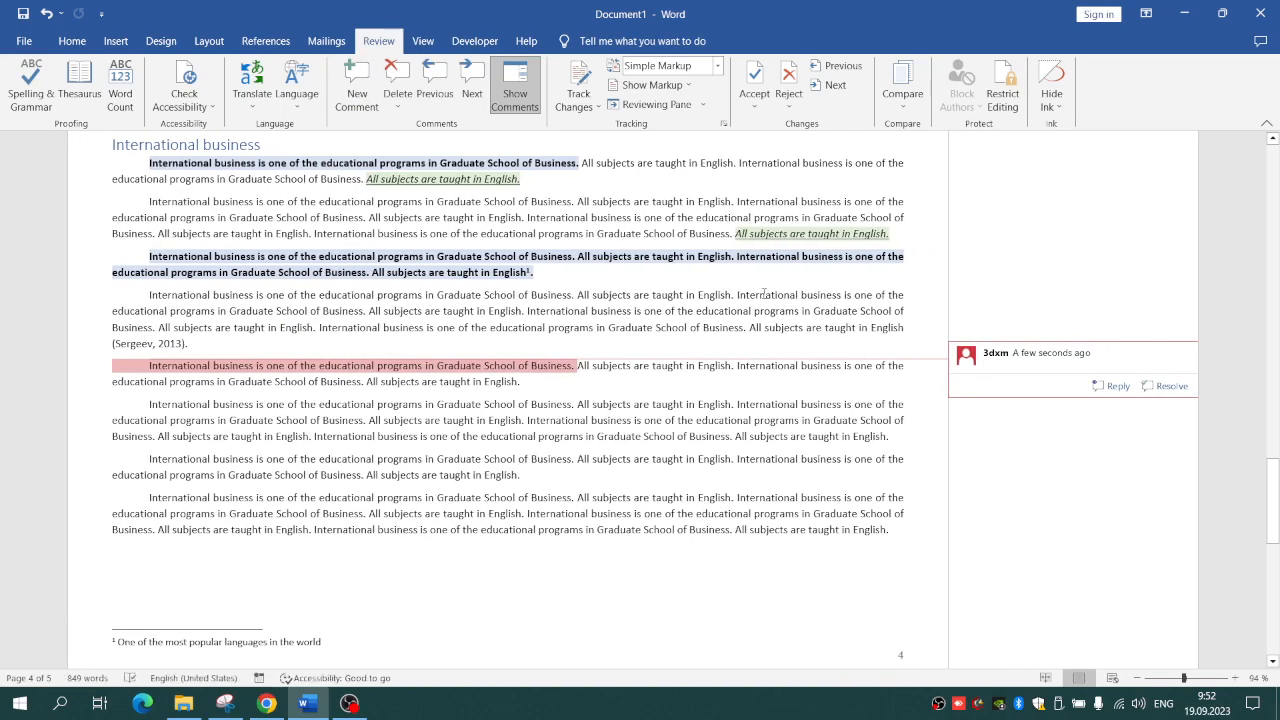
{"action": "type", "text": "link"}
Add the comment "check information" to the last sentence of the fifth paragraph under International business
{"action": "left_click_drag", "start_coordinate": [530, 381], "coordinate": [367, 382]}
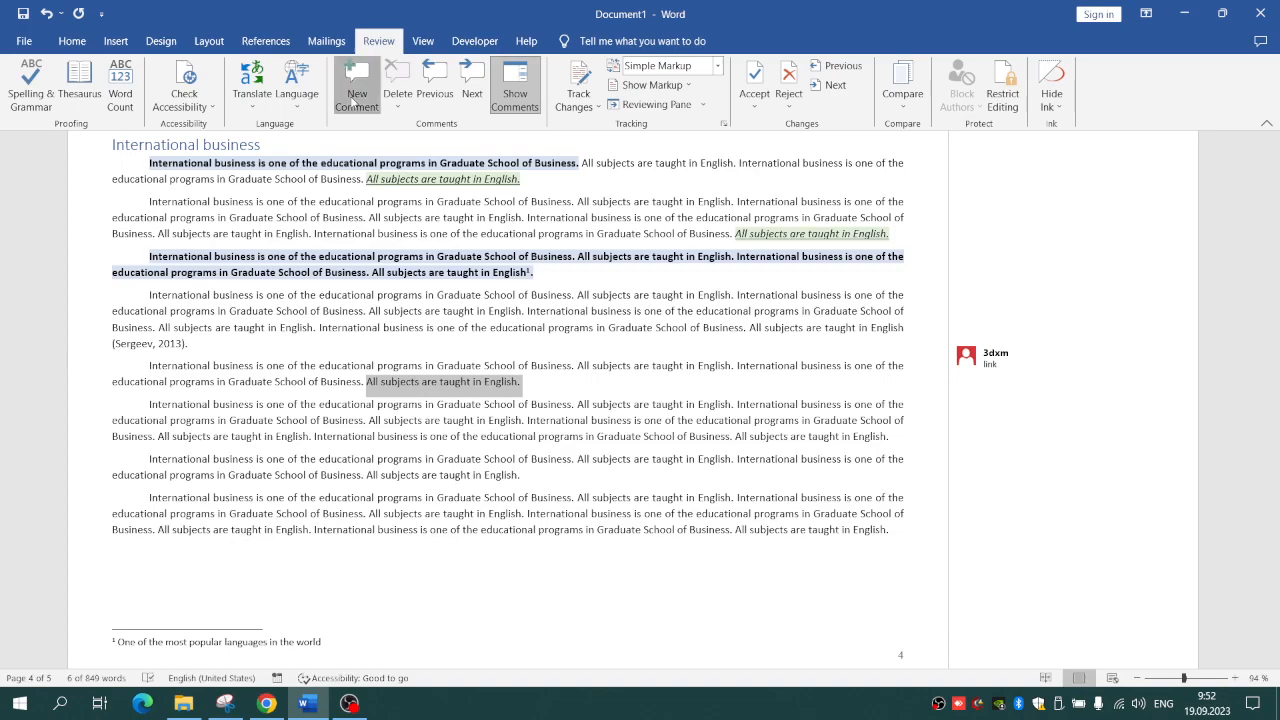
{"action": "left_click", "coordinate": [352, 100]}
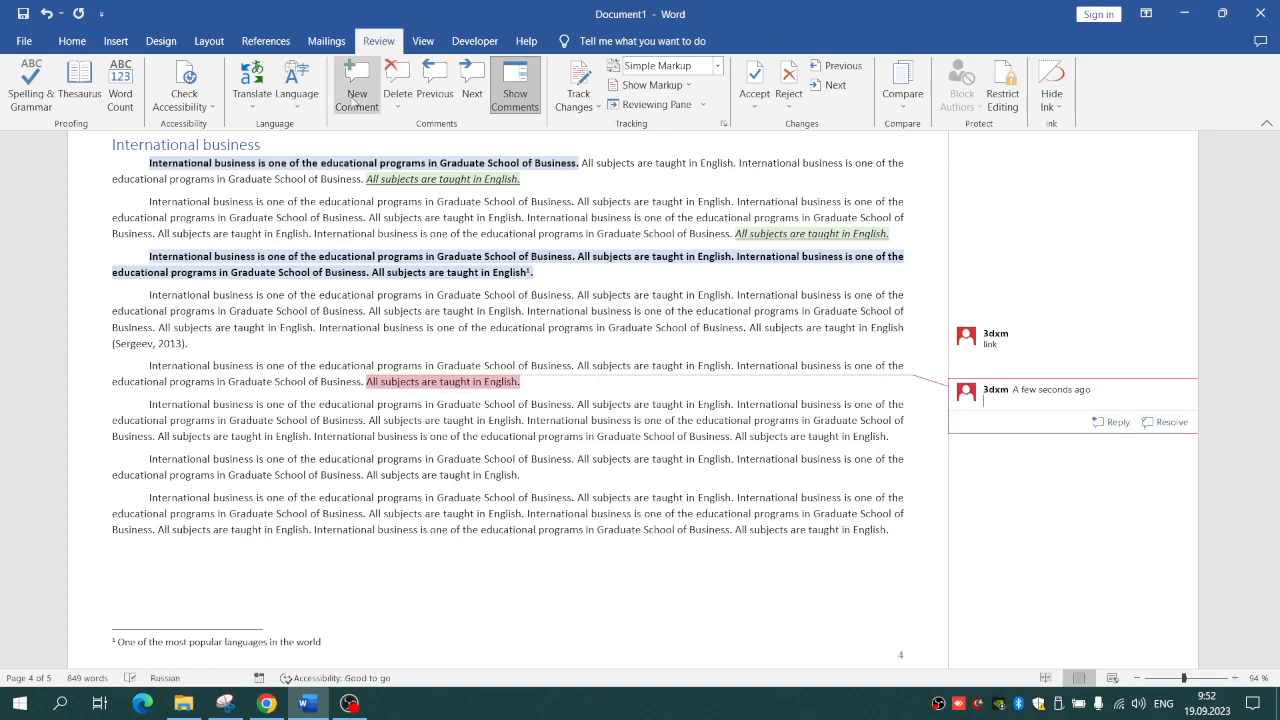
{"action": "type", "text": "check information"}
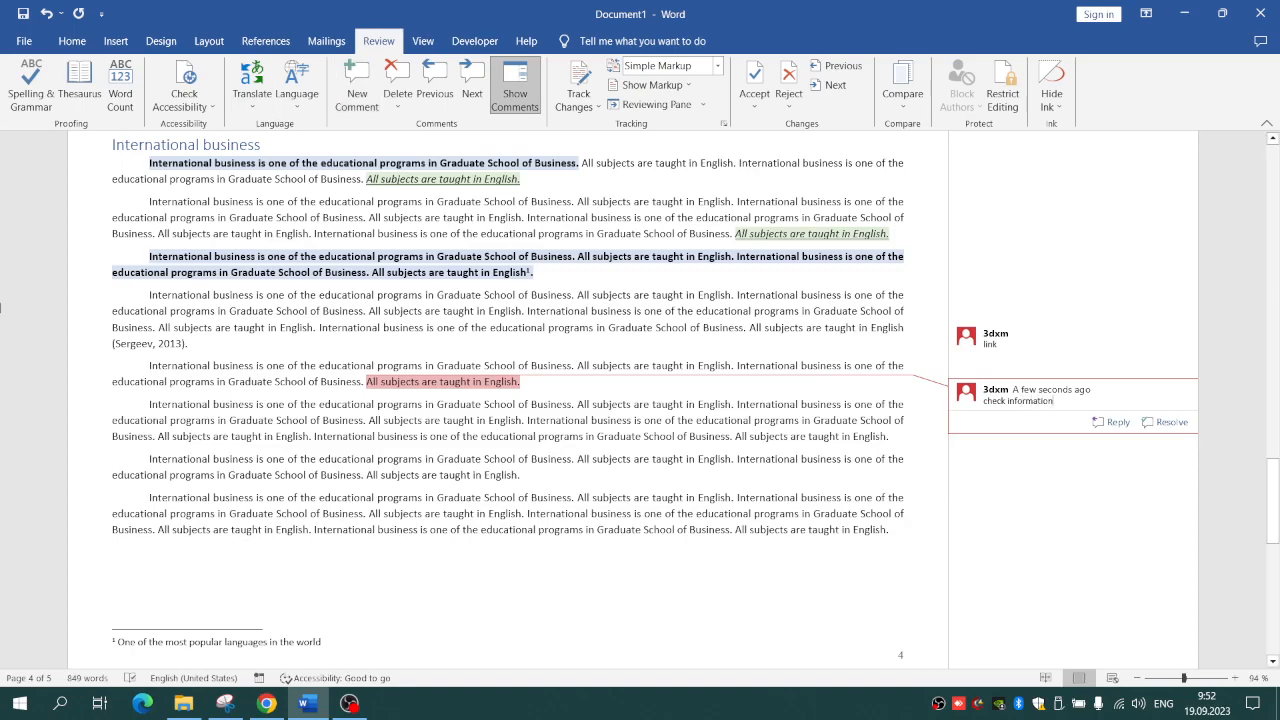
Add the comment "change formatting" to the words "International business is one of the" at the start of the seventh paragraph
{"action": "left_click_drag", "start_coordinate": [318, 462], "coordinate": [149, 460]}
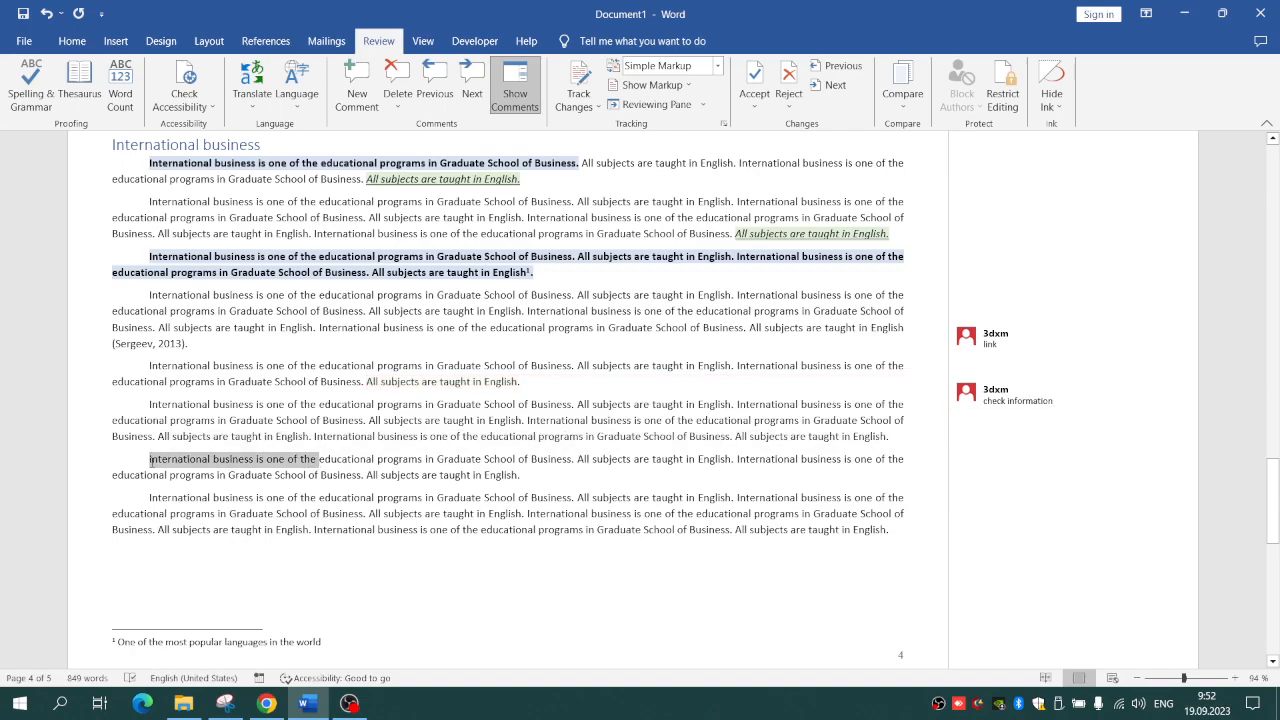
{"action": "left_click", "coordinate": [344, 108]}
{"action": "type", "text": "change formatting"}
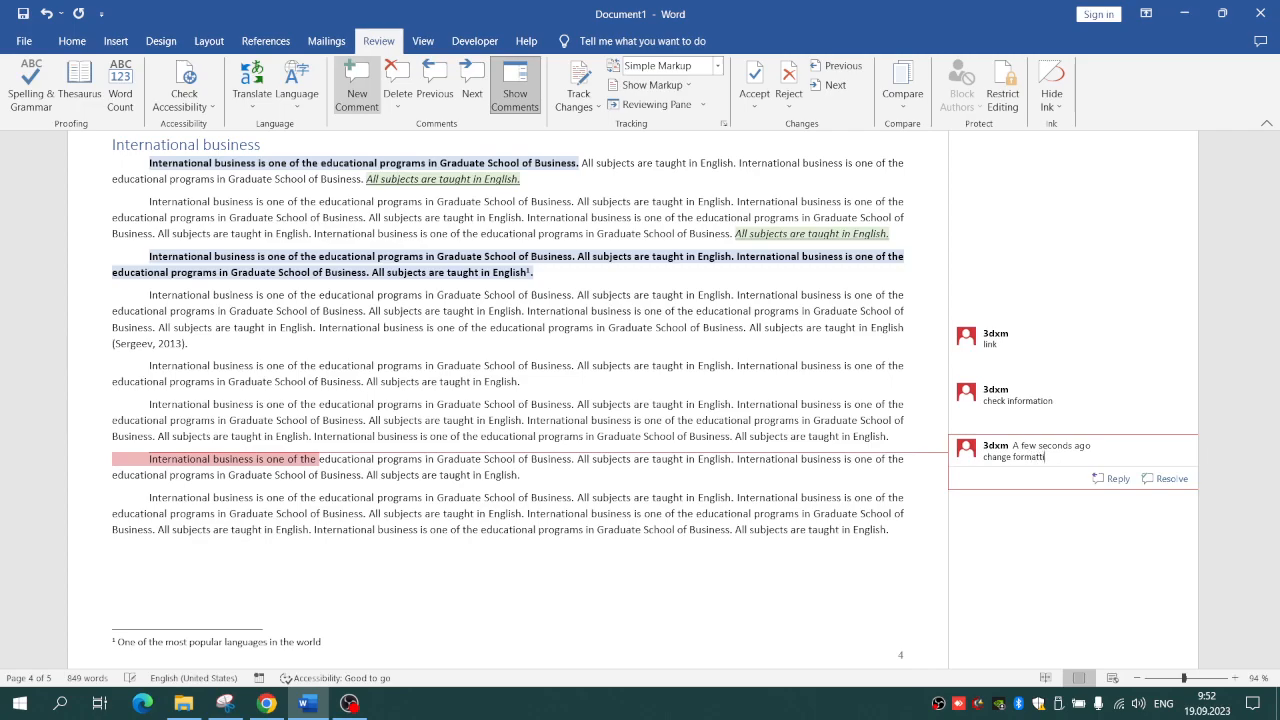
{"action": "left_click", "coordinate": [553, 425]}
Mark the "link" comment on the fifth paragraph as resolved
{"action": "left_click", "coordinate": [997, 371]}
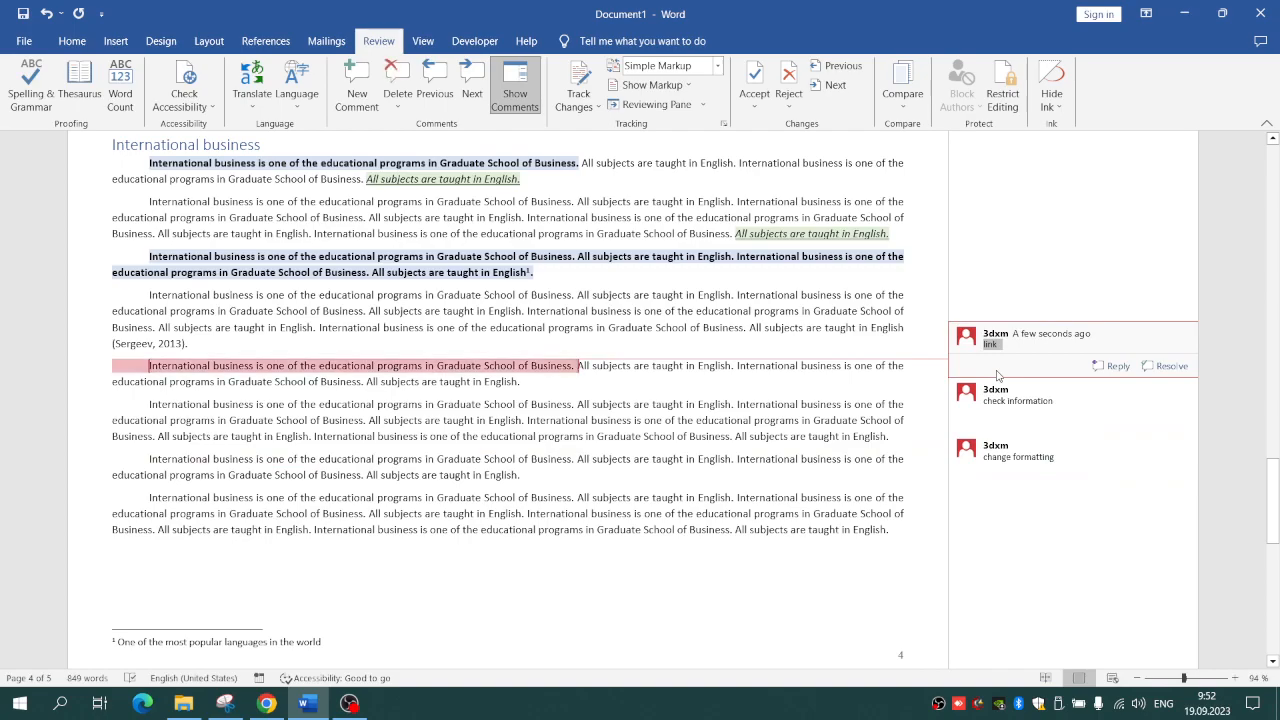
{"action": "left_click", "coordinate": [1160, 367]}
{"action": "left_click", "coordinate": [1038, 382]}
{"action": "left_click", "coordinate": [1012, 364]}
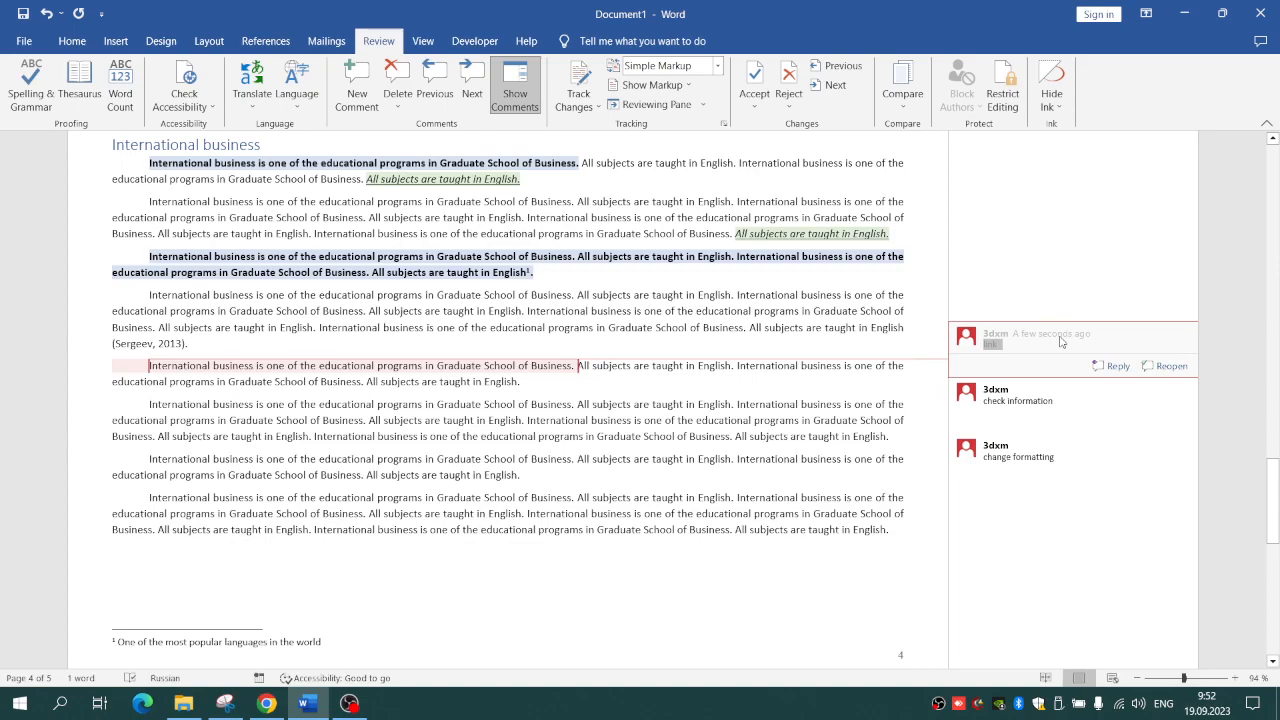
Reply to the "check information" comment with the text "not valid information"
{"action": "left_click", "coordinate": [1048, 400]}
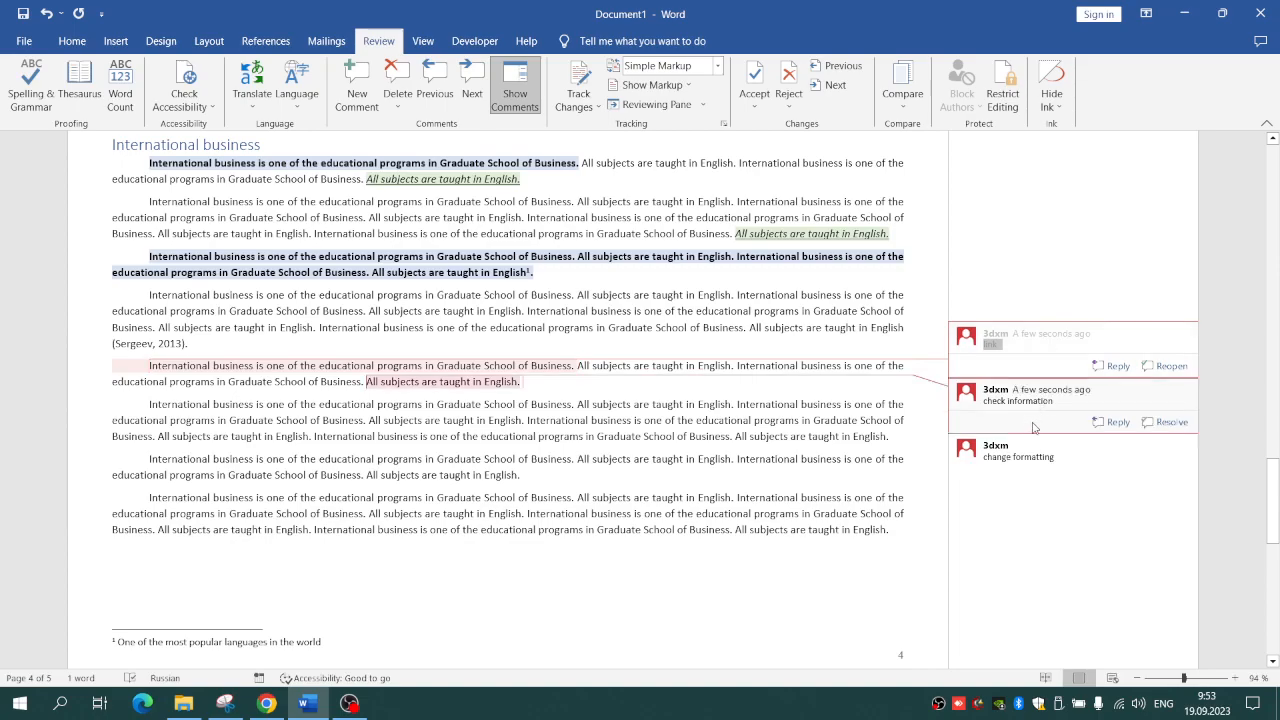
{"action": "left_click", "coordinate": [907, 394]}
{"action": "left_click", "coordinate": [1110, 411]}
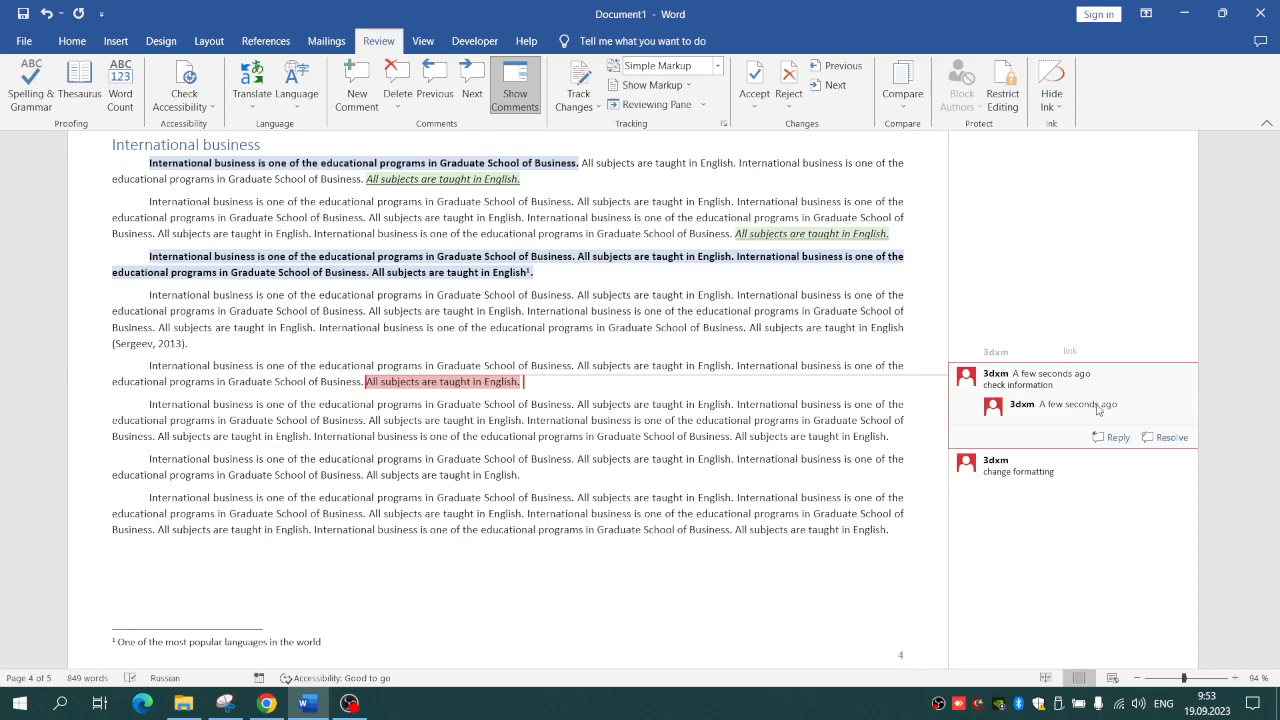
{"action": "type", "text": "not valid information"}
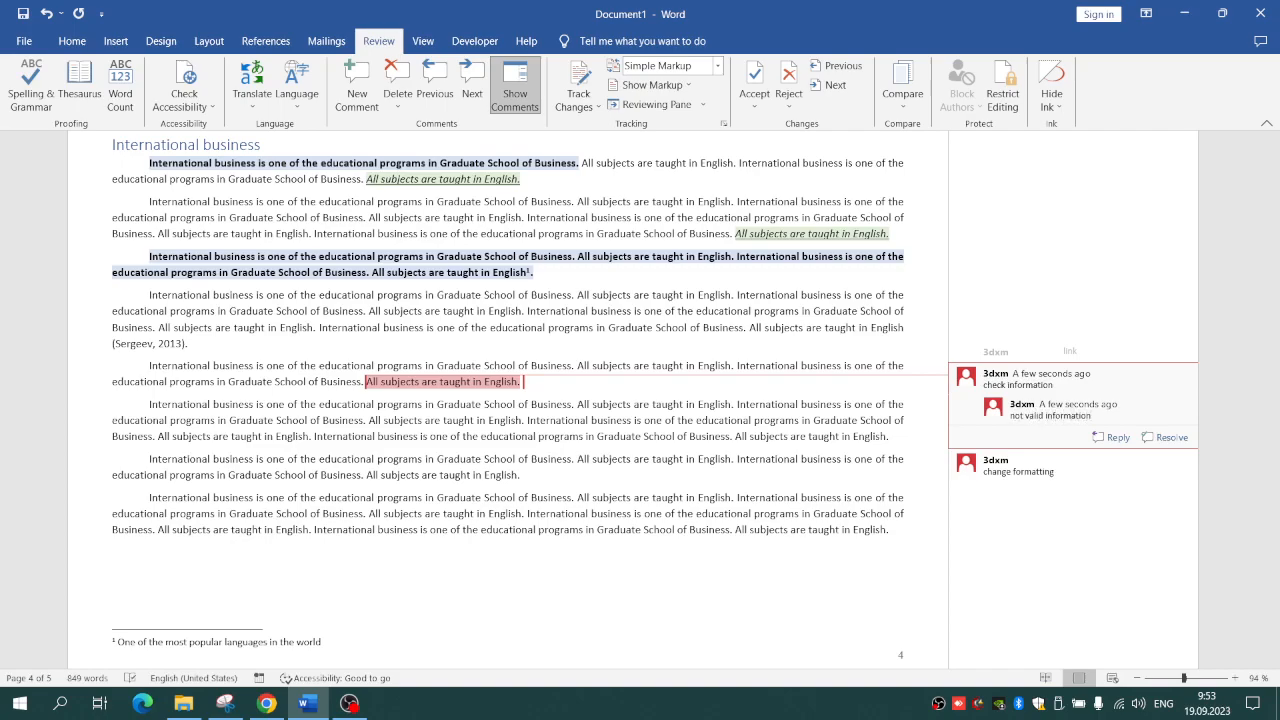
{"action": "left_click", "coordinate": [836, 420]}
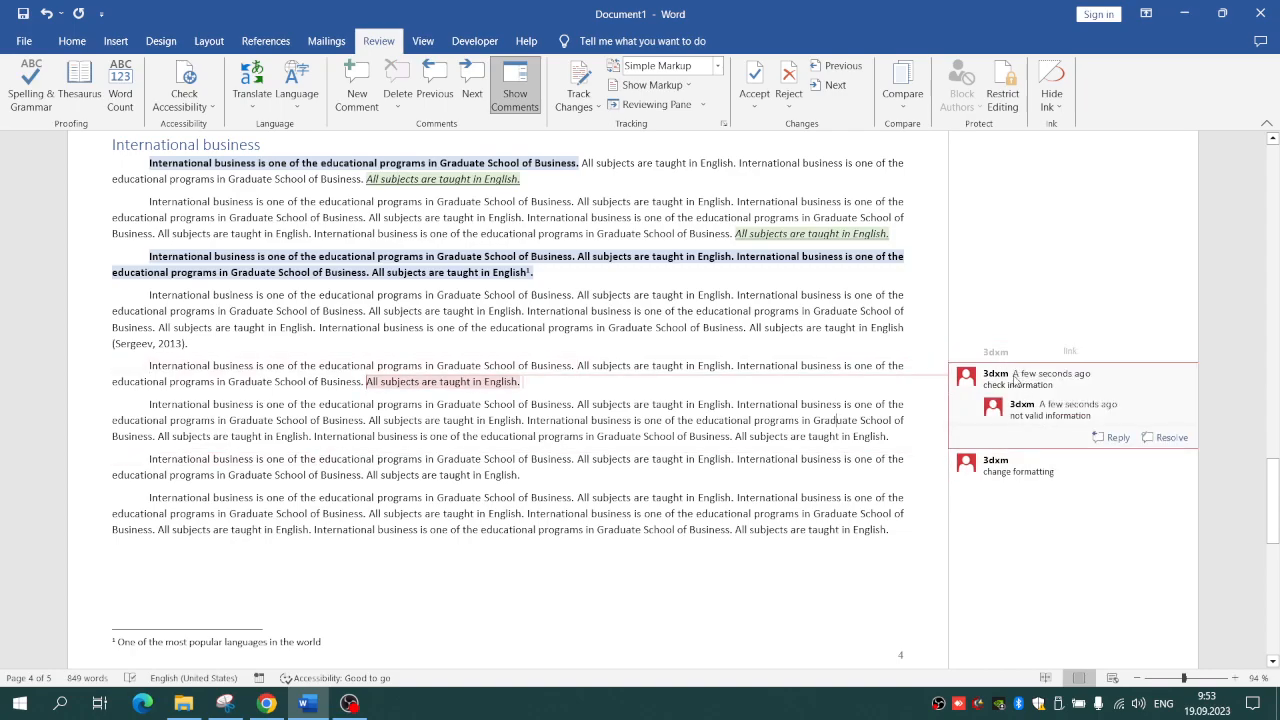
Delete the "change formatting" comment from the seventh paragraph
{"action": "left_click", "coordinate": [1056, 472]}
{"action": "right_click", "coordinate": [1042, 472]}
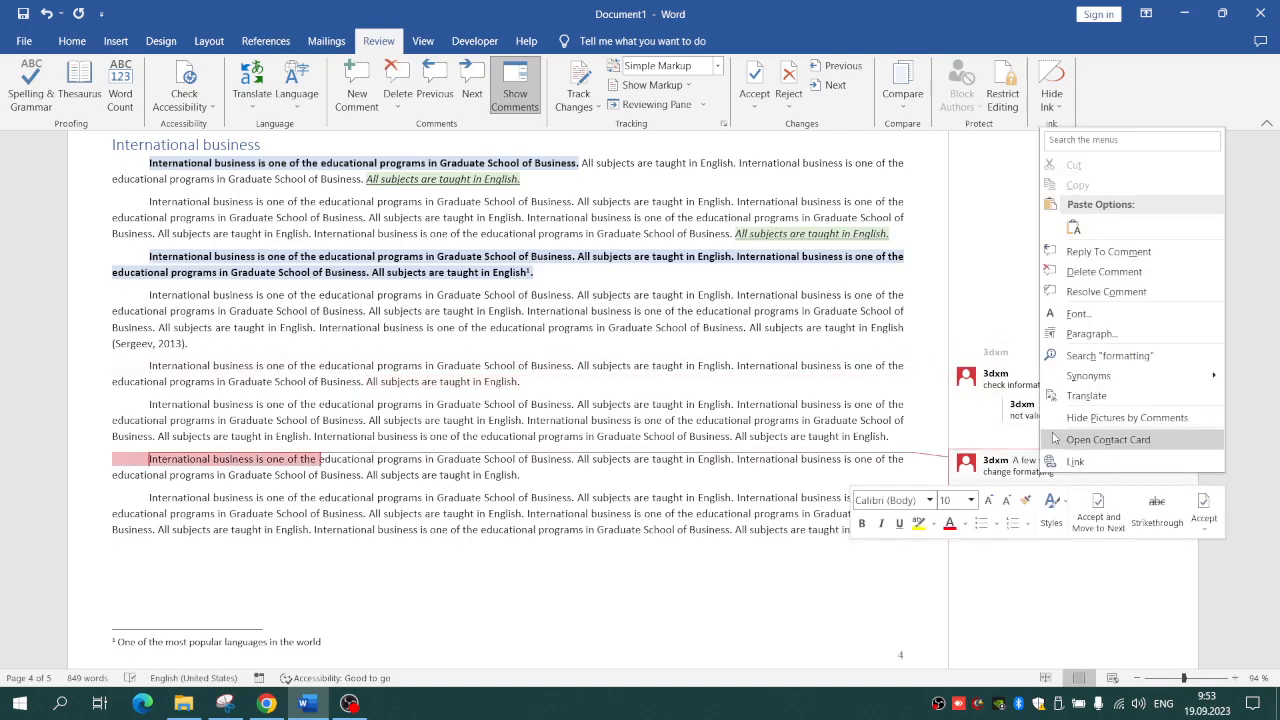
{"action": "left_click", "coordinate": [1006, 471]}
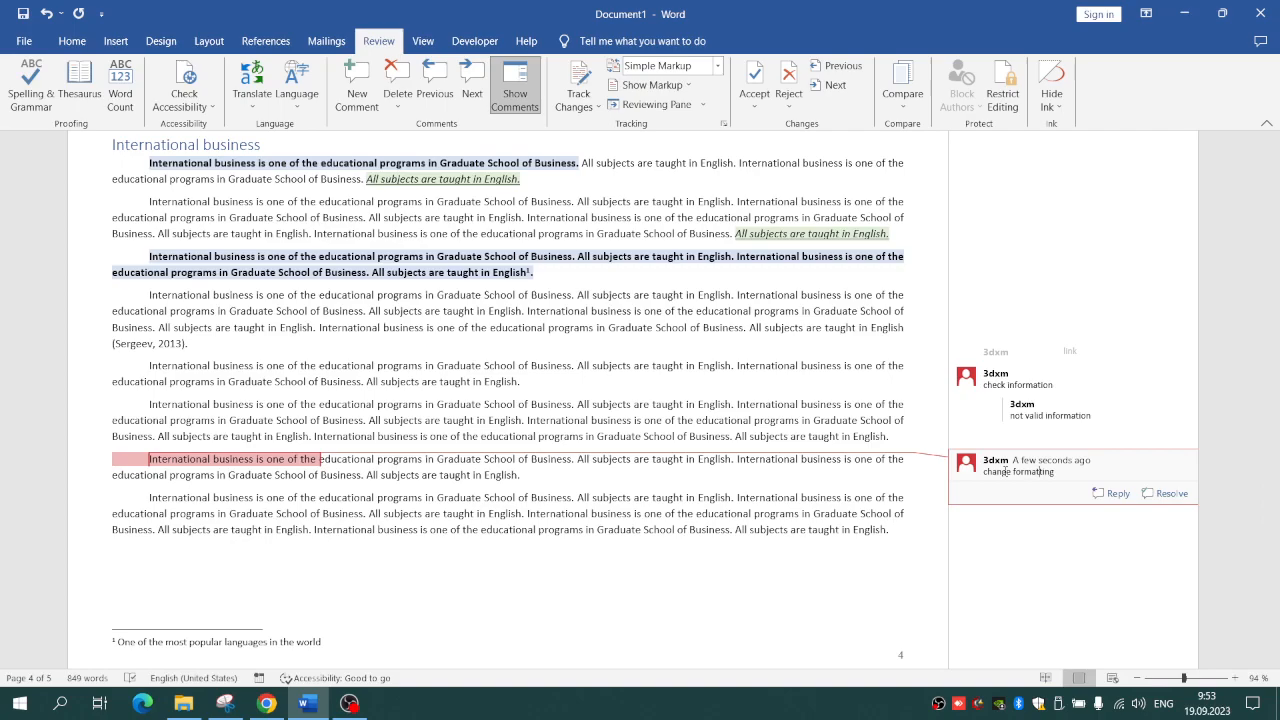
{"action": "right_click", "coordinate": [1006, 471]}
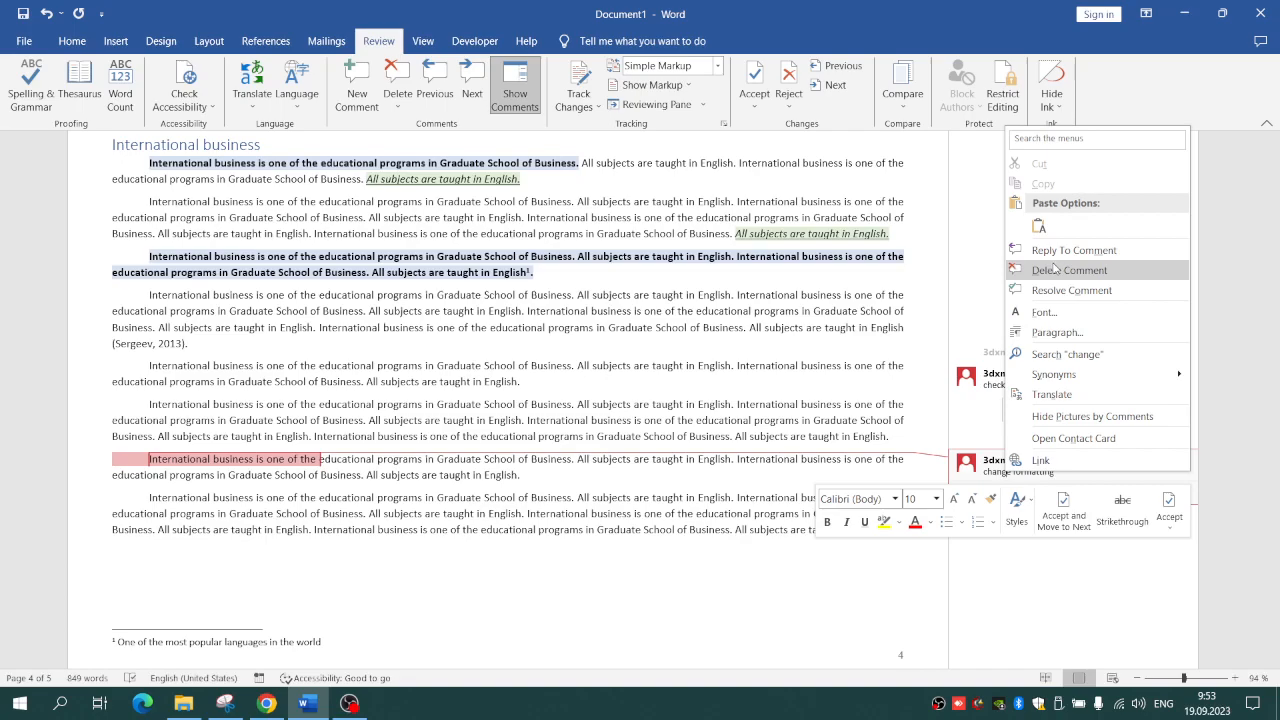
{"action": "left_click", "coordinate": [1055, 268]}
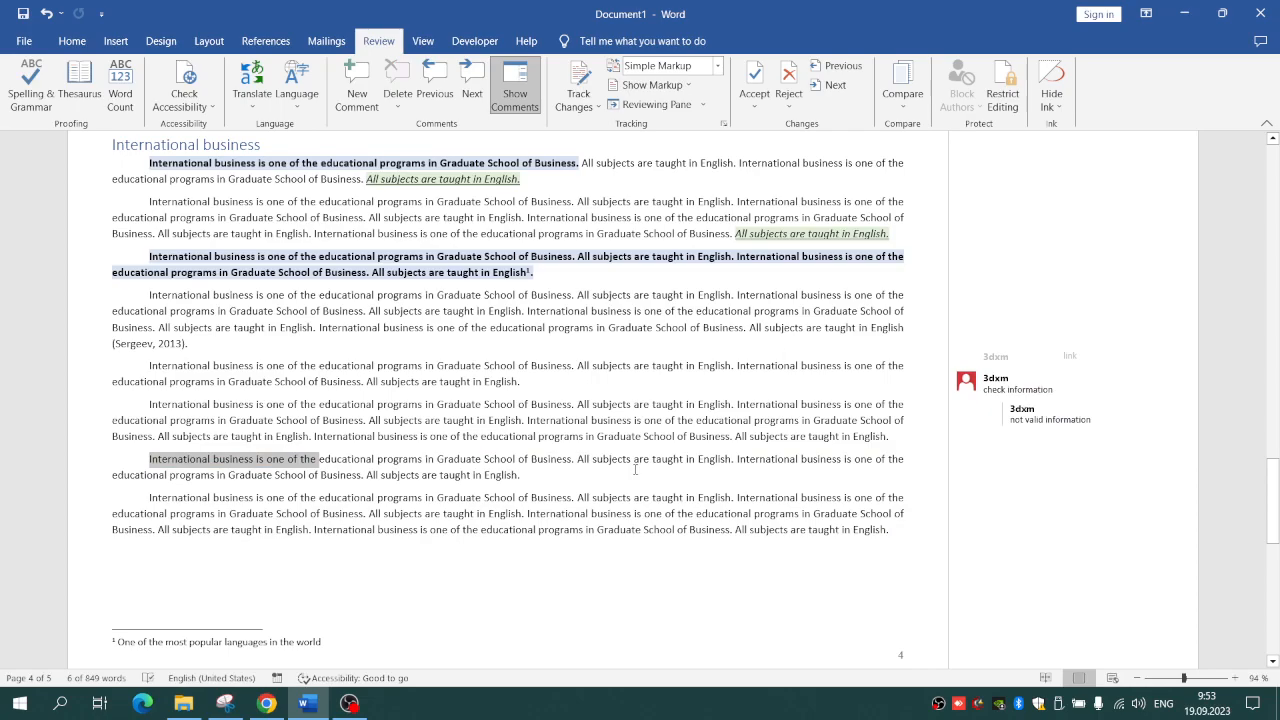
{"action": "left_click", "coordinate": [490, 577]}
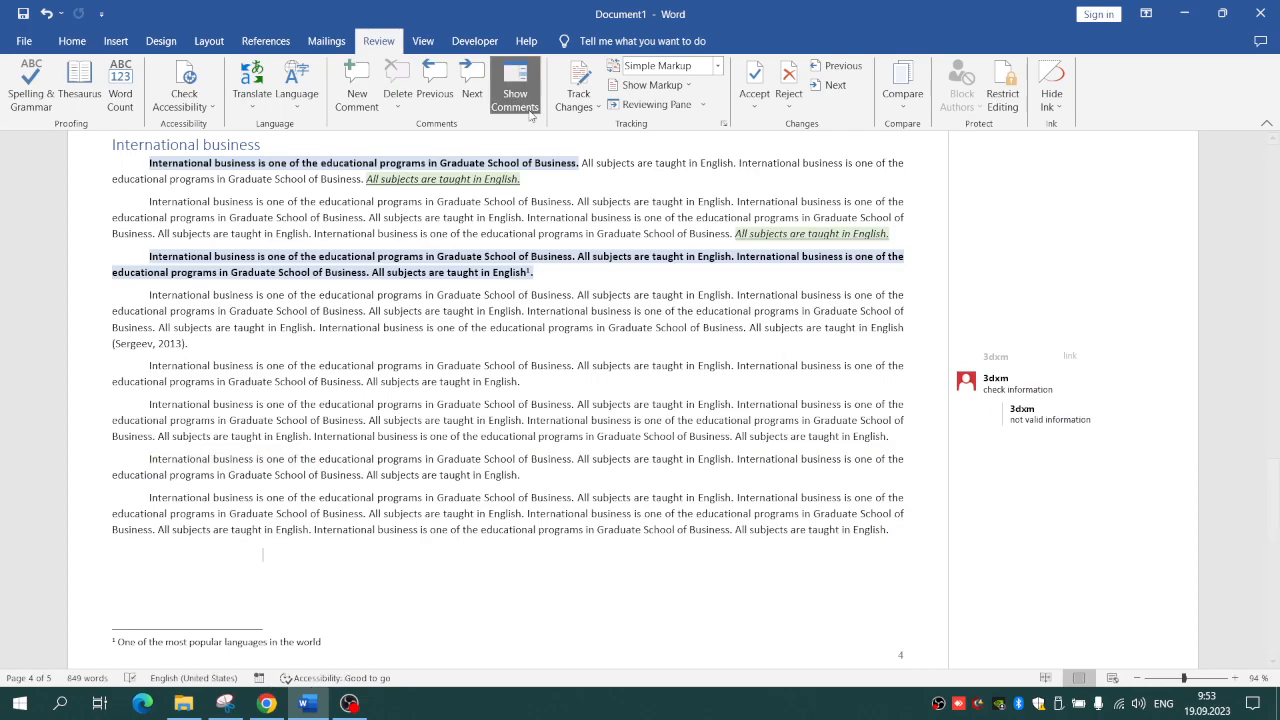
Insert a 3x3 table below the last paragraph on the final page of the document
{"action": "left_click_drag", "start_coordinate": [1276, 511], "coordinate": [1276, 610]}
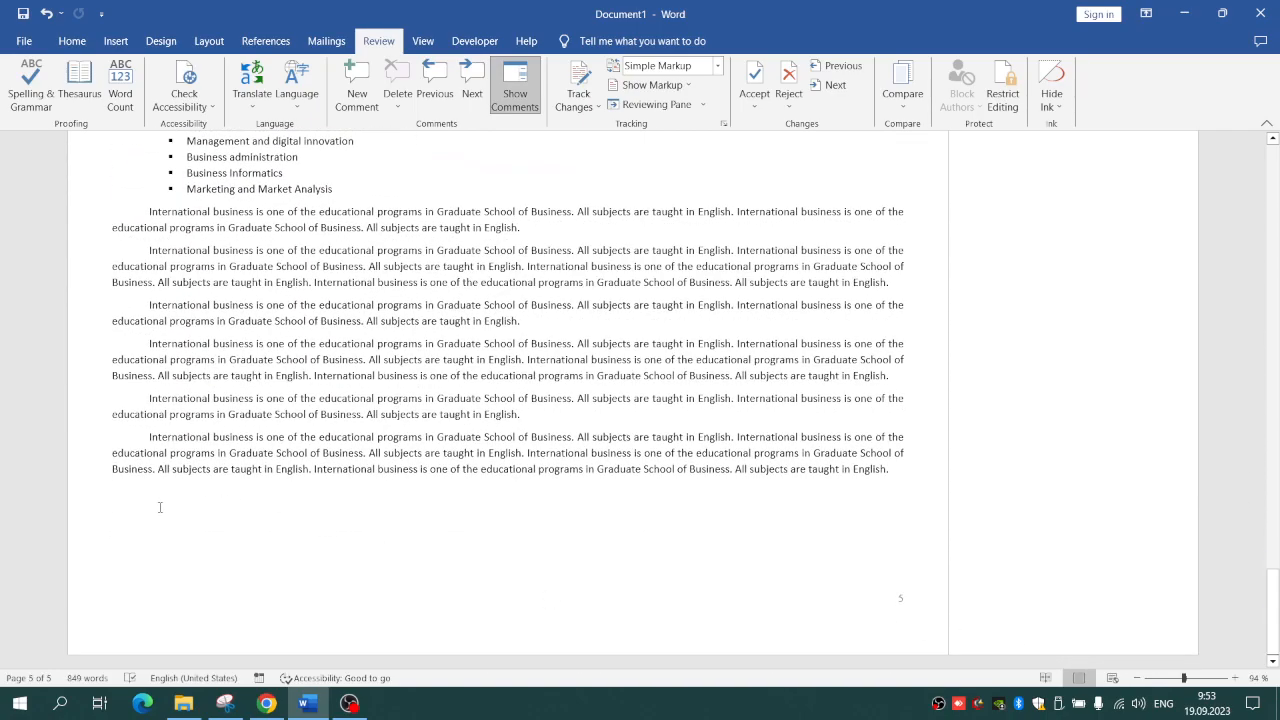
{"action": "left_click", "coordinate": [116, 41]}
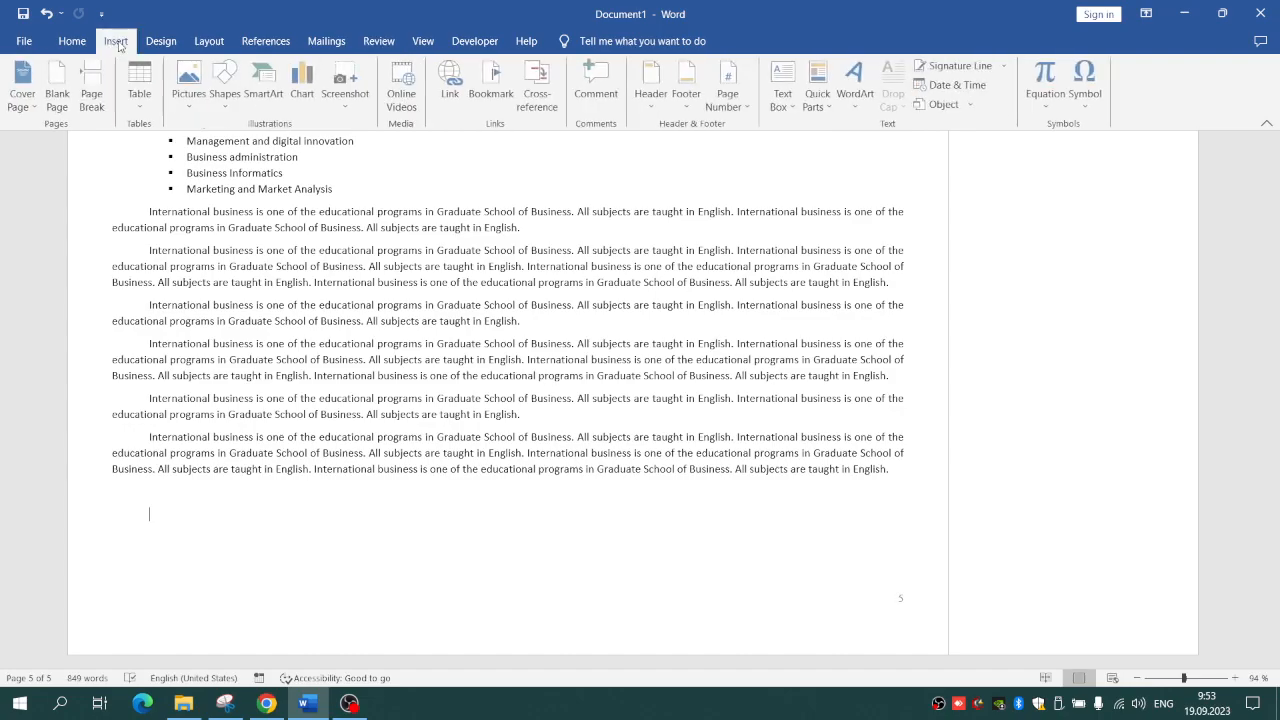
{"action": "left_click", "coordinate": [140, 86]}
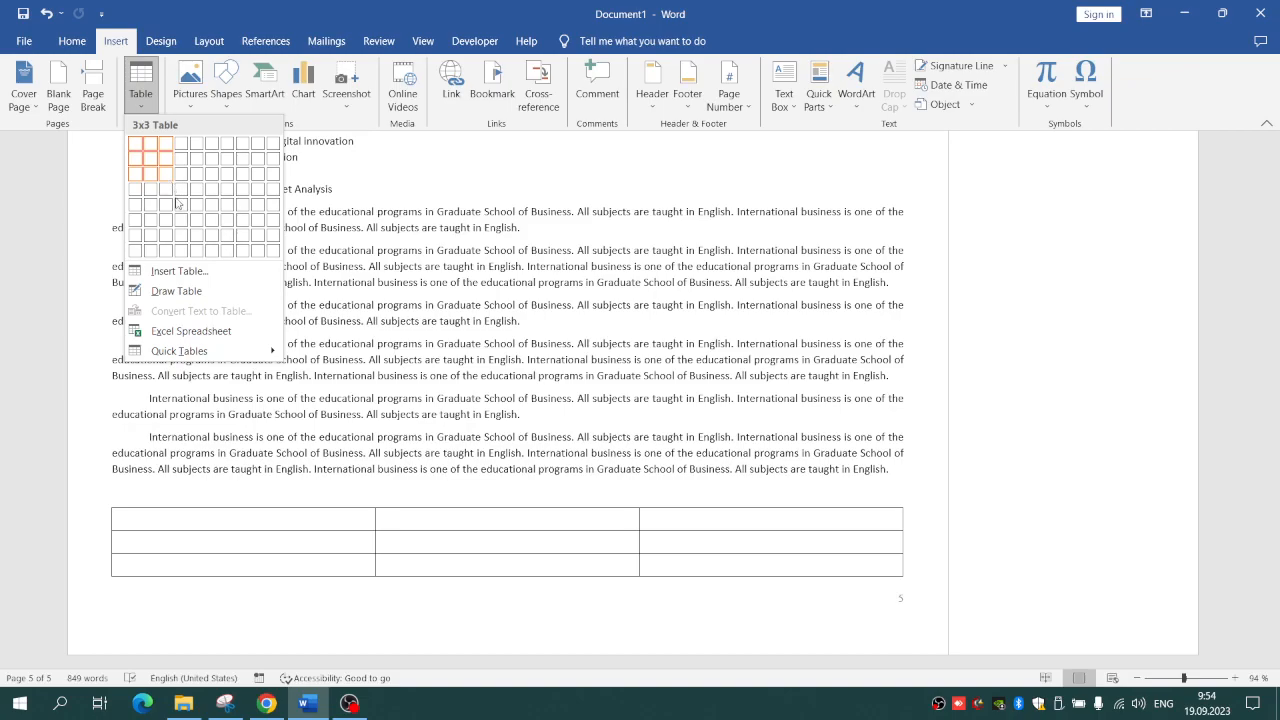
{"action": "left_click", "coordinate": [185, 272]}
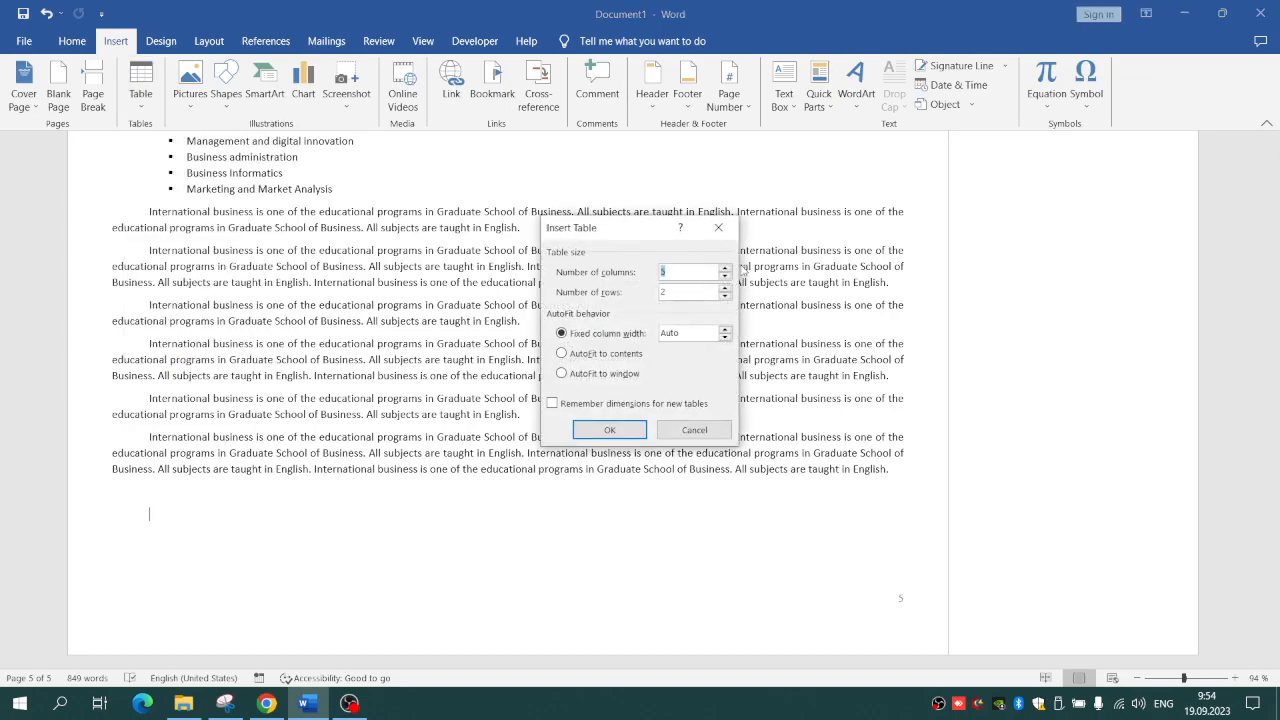
{"action": "left_click", "coordinate": [718, 227]}
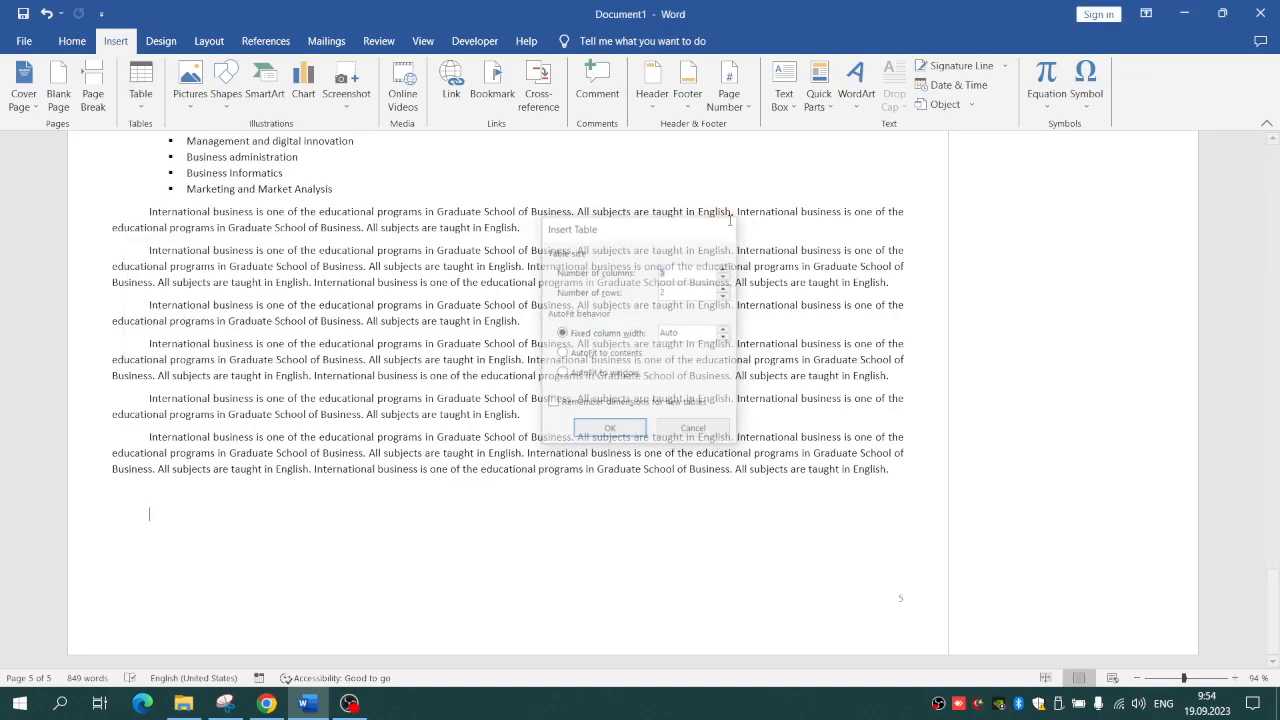
{"action": "left_click", "coordinate": [148, 90]}
{"action": "left_click", "coordinate": [166, 174]}
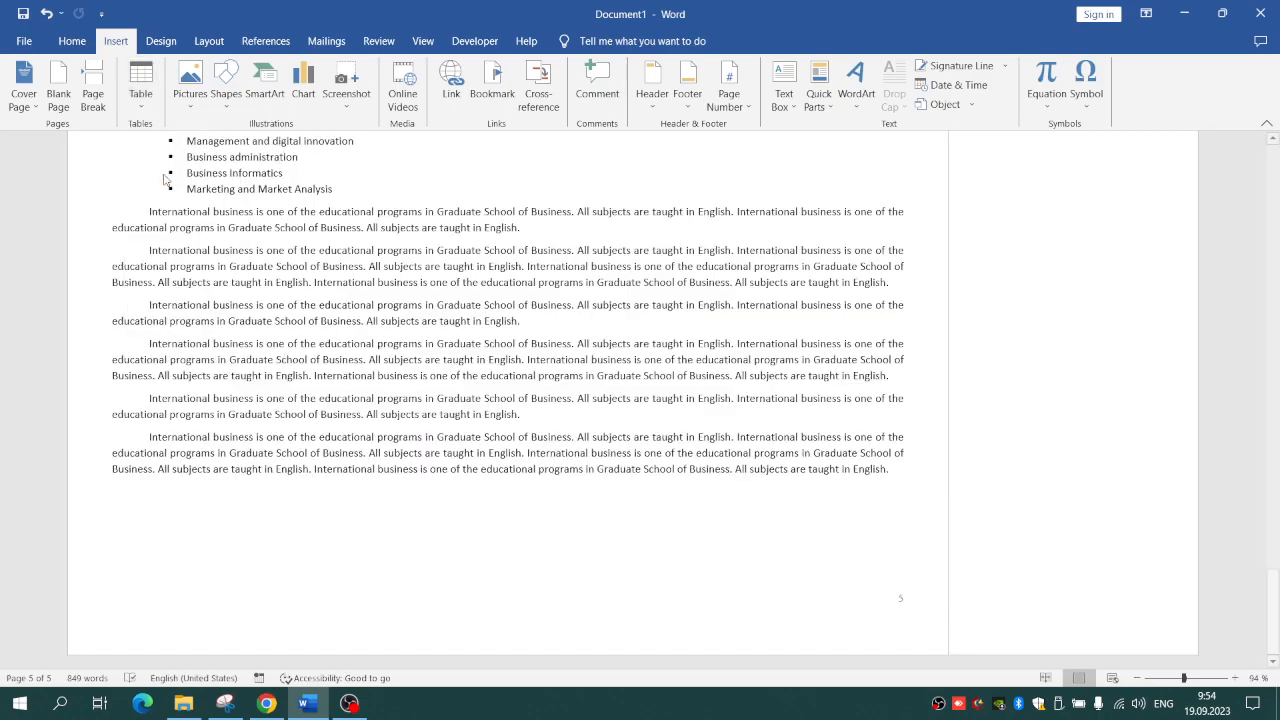
Fill the table's rows with the numbers 1, 1, 2 in the first, 3, 4, 5 in the second and 6, 7, 8 in the third
{"action": "type", "text": "1"}
{"action": "key", "text": "Tab"}
{"action": "type", "text": "1"}
{"action": "key", "text": "Tab"}
{"action": "type", "text": "2"}
{"action": "left_click", "coordinate": [381, 538]}
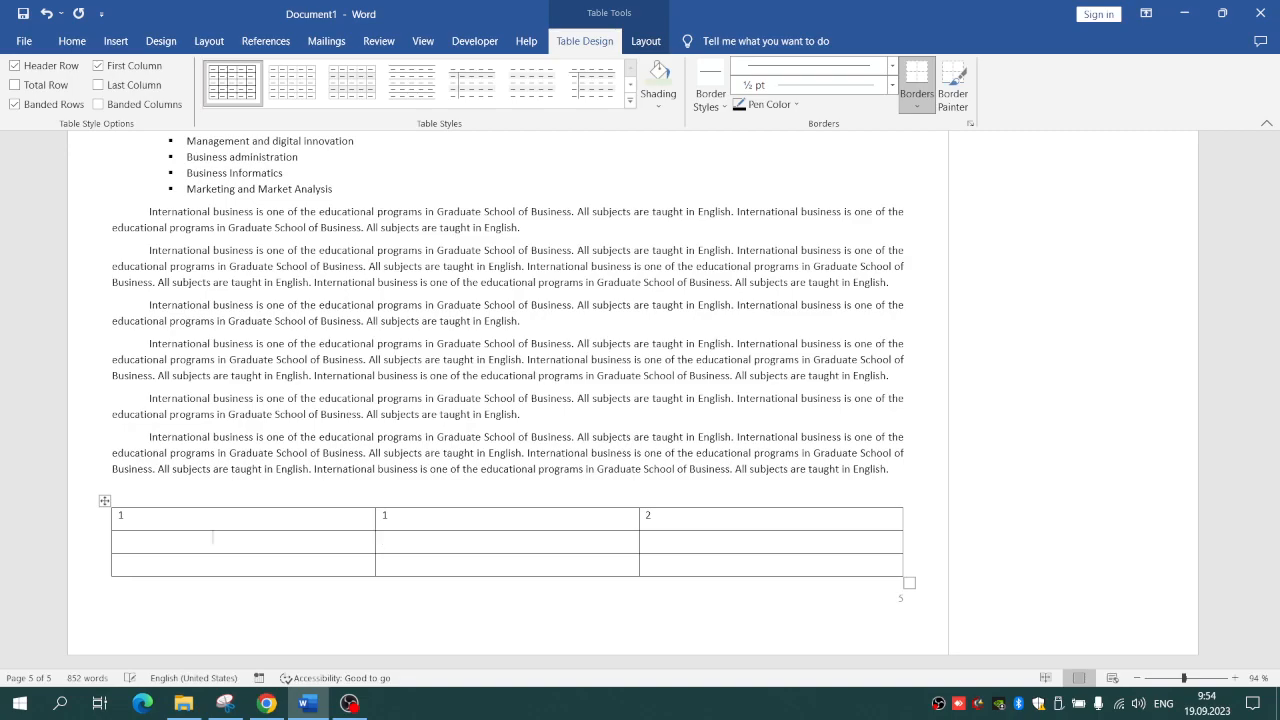
{"action": "left_click", "coordinate": [118, 538]}
{"action": "type", "text": "5"}
{"action": "key", "text": "Down"}
{"action": "type", "text": "8"}
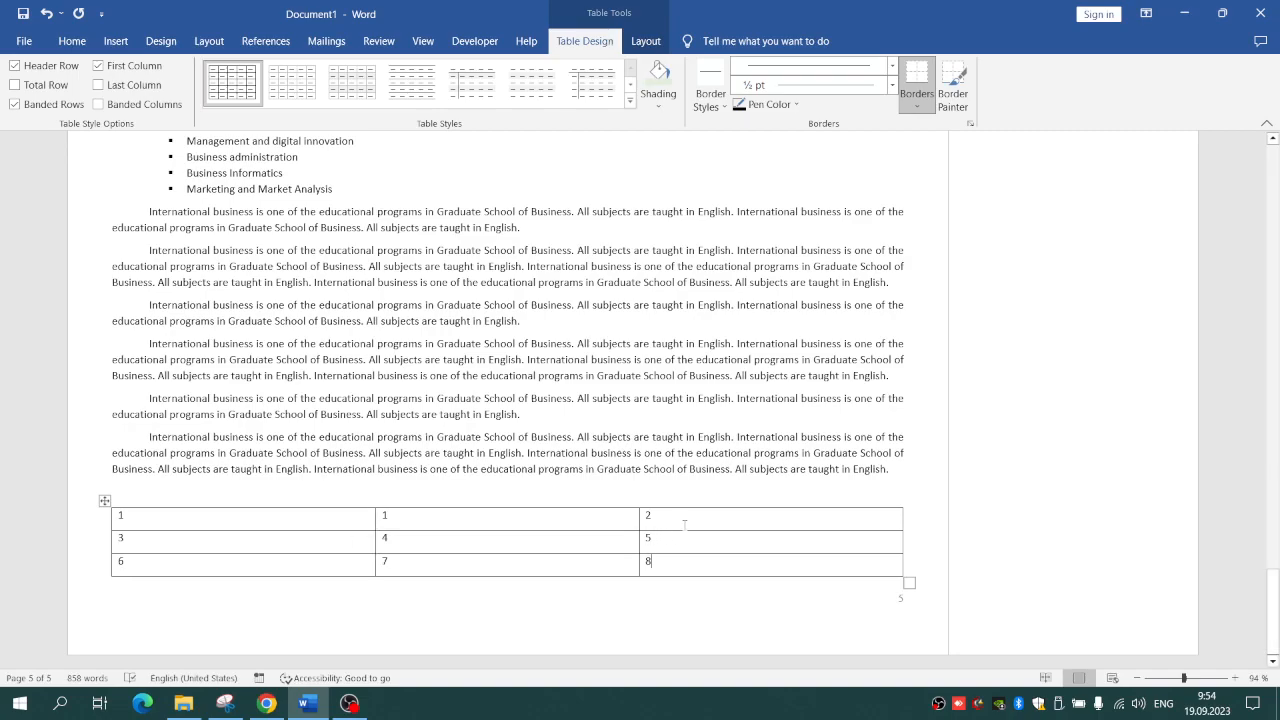
Apply the second Plain Tables style, the light grid, to the whole table
{"action": "left_click_drag", "start_coordinate": [698, 516], "coordinate": [408, 488]}
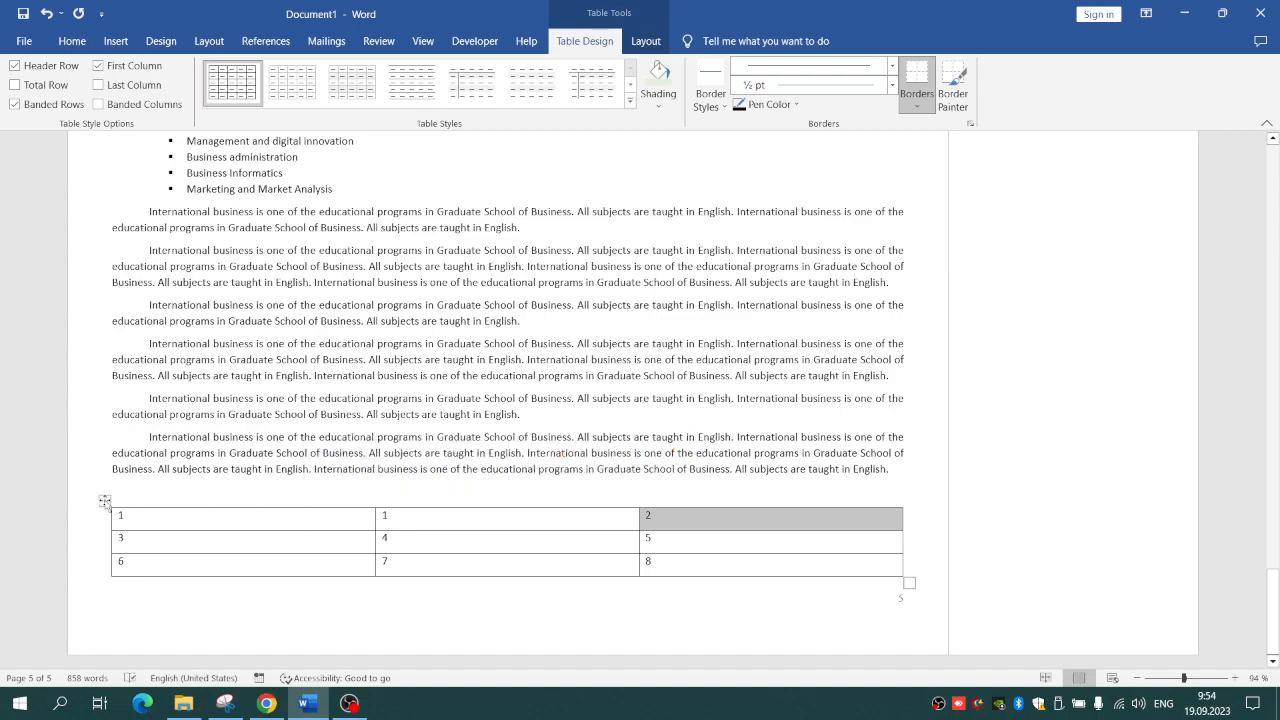
{"action": "left_click", "coordinate": [104, 501]}
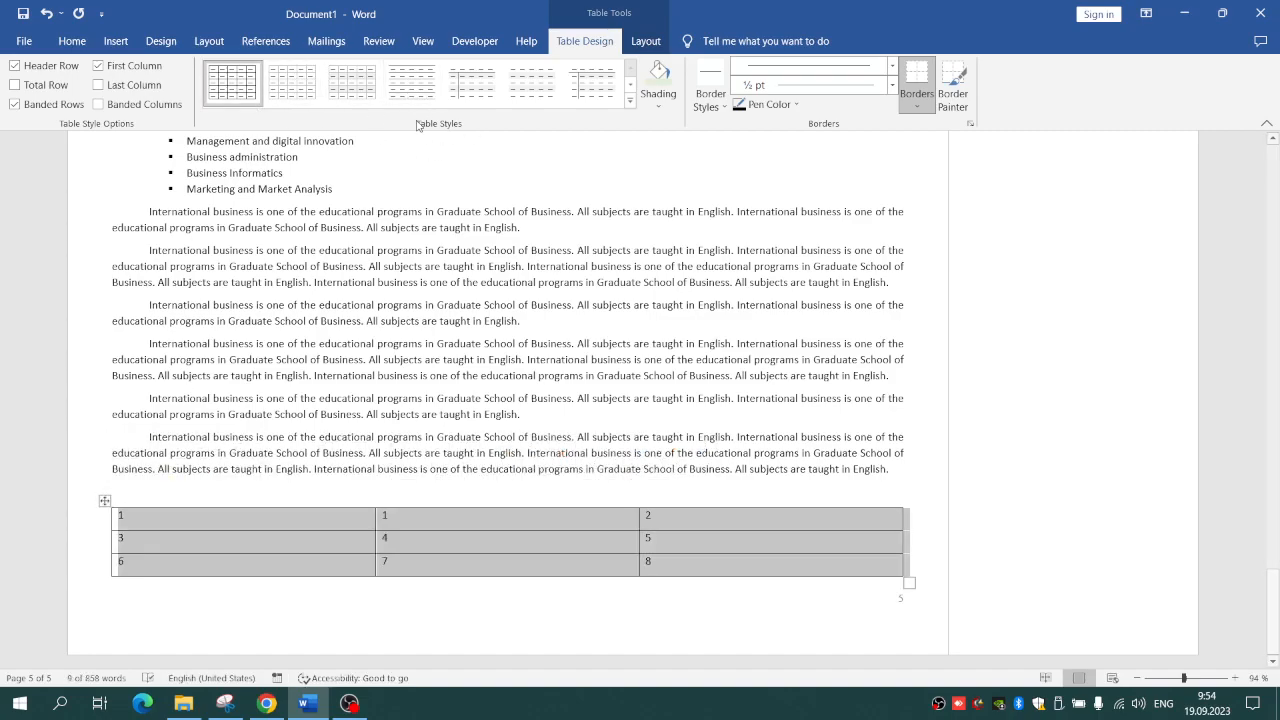
{"action": "left_click", "coordinate": [630, 100]}
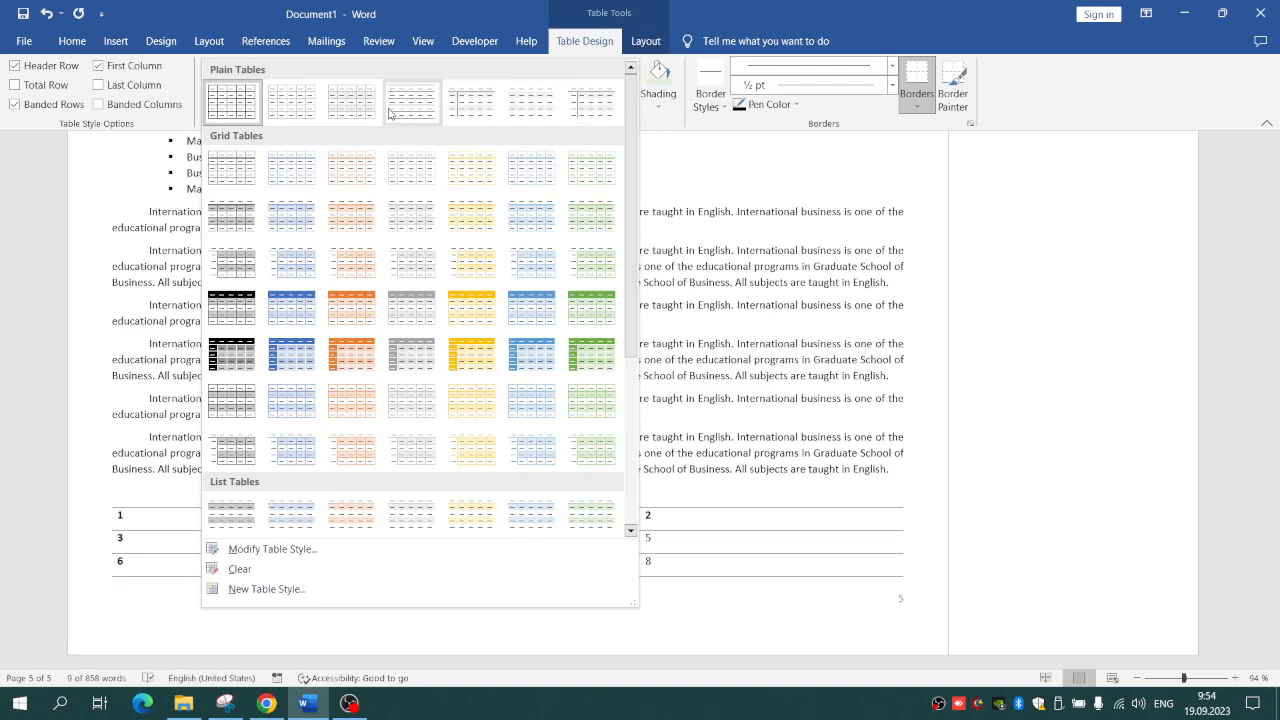
{"action": "left_click", "coordinate": [293, 110]}
{"action": "left_click", "coordinate": [593, 515]}
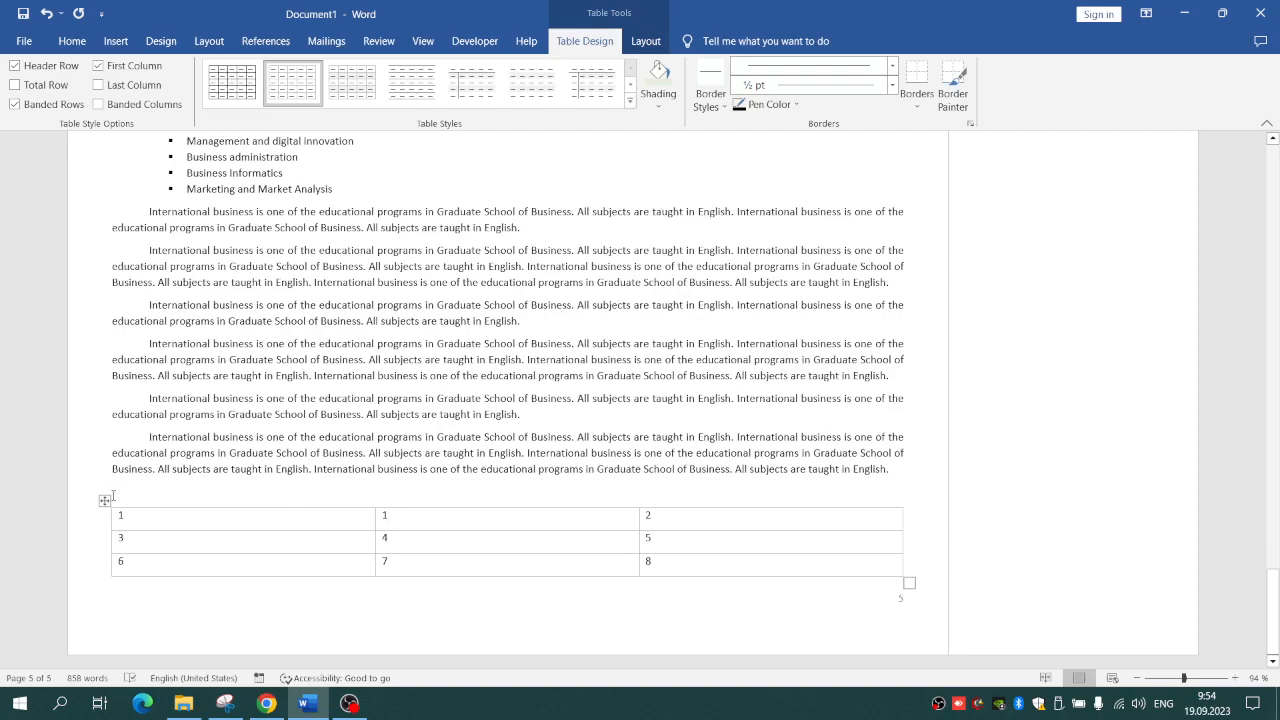
{"action": "mouse_move", "coordinate": [104, 529]}
{"action": "left_click", "coordinate": [105, 500]}
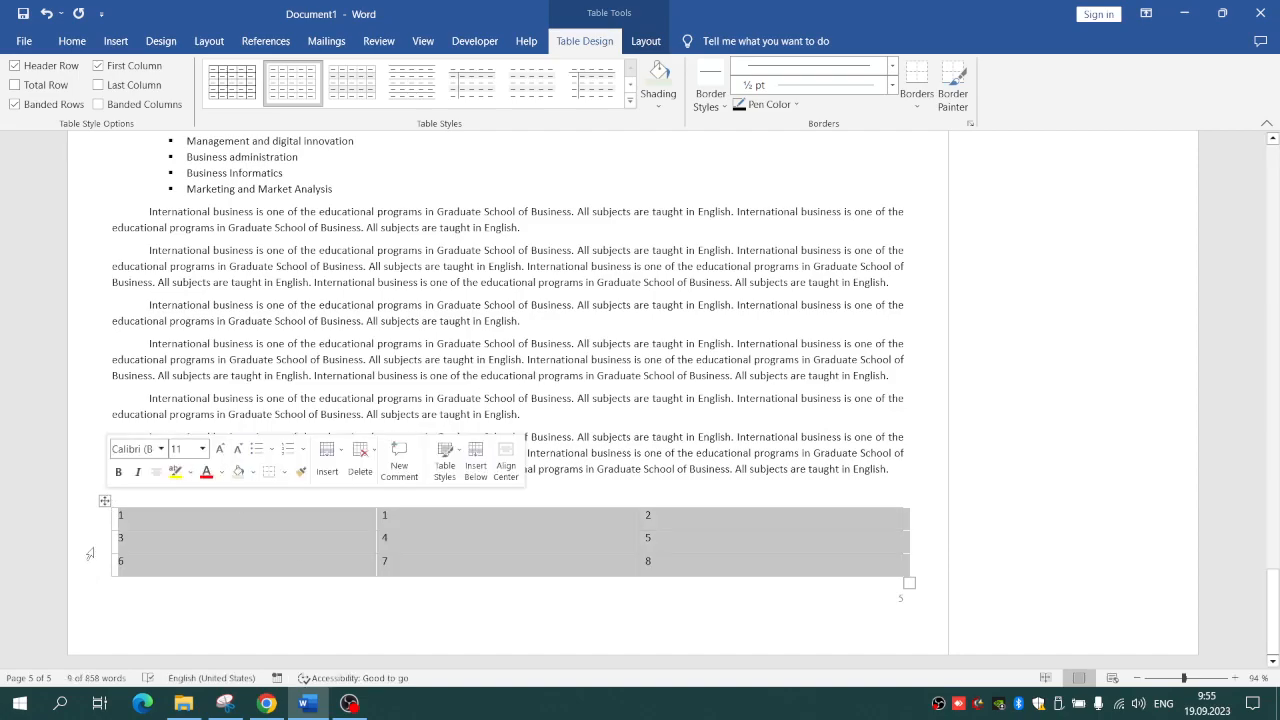
{"action": "left_click", "coordinate": [339, 292]}
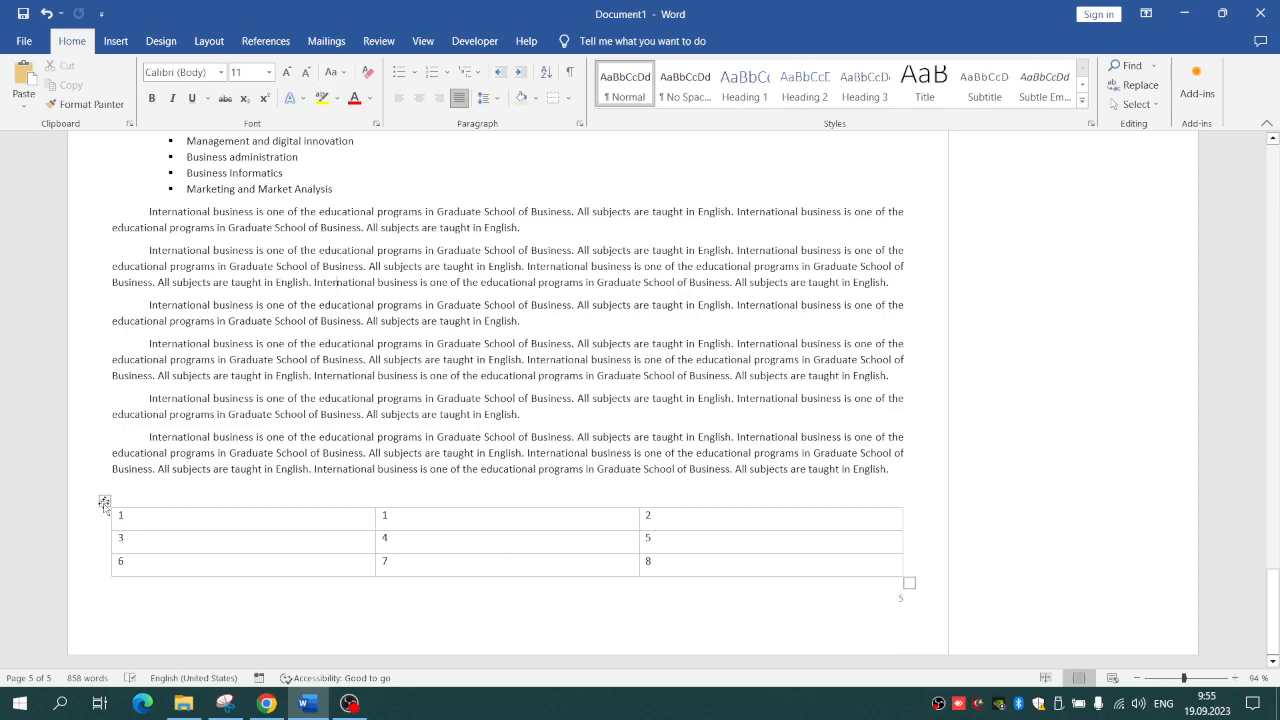
Apply outside borders to the whole table with a dark theme pen colour and a 1 ½ pt line weight
{"action": "left_click", "coordinate": [104, 501]}
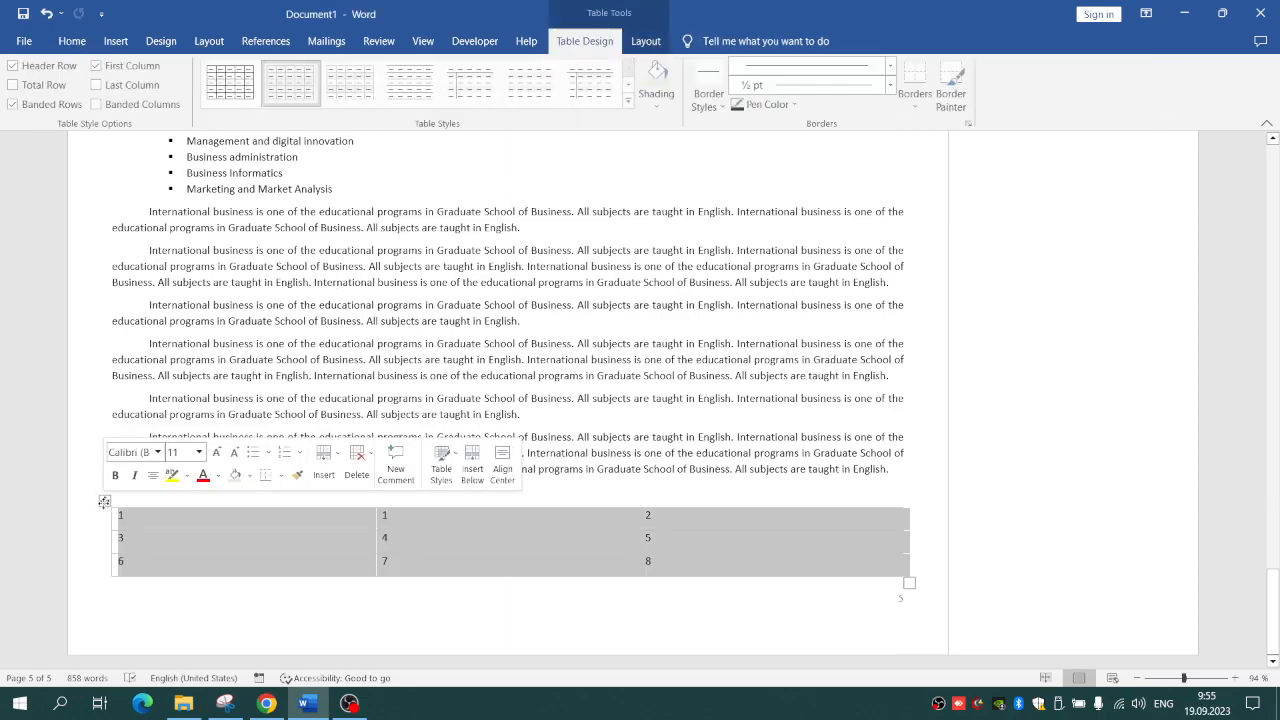
{"action": "left_click", "coordinate": [789, 108]}
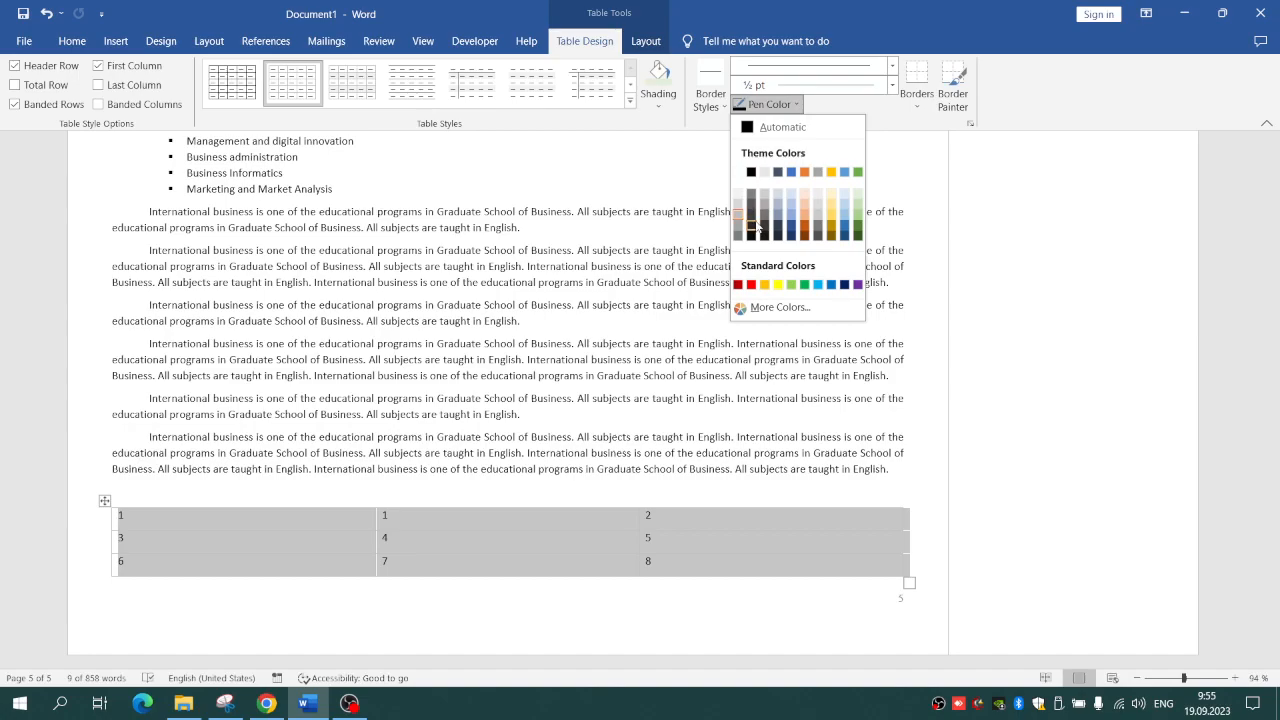
{"action": "left_click", "coordinate": [757, 224]}
{"action": "left_click", "coordinate": [892, 87]}
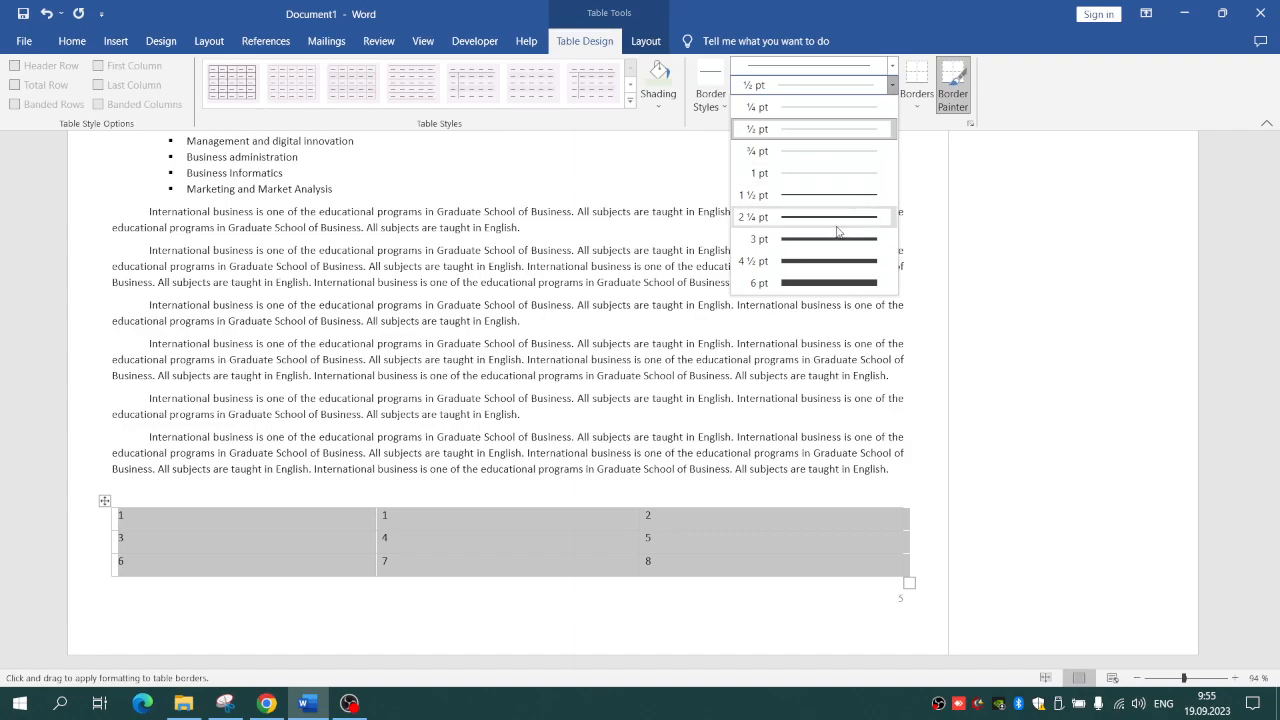
{"action": "left_click", "coordinate": [856, 198]}
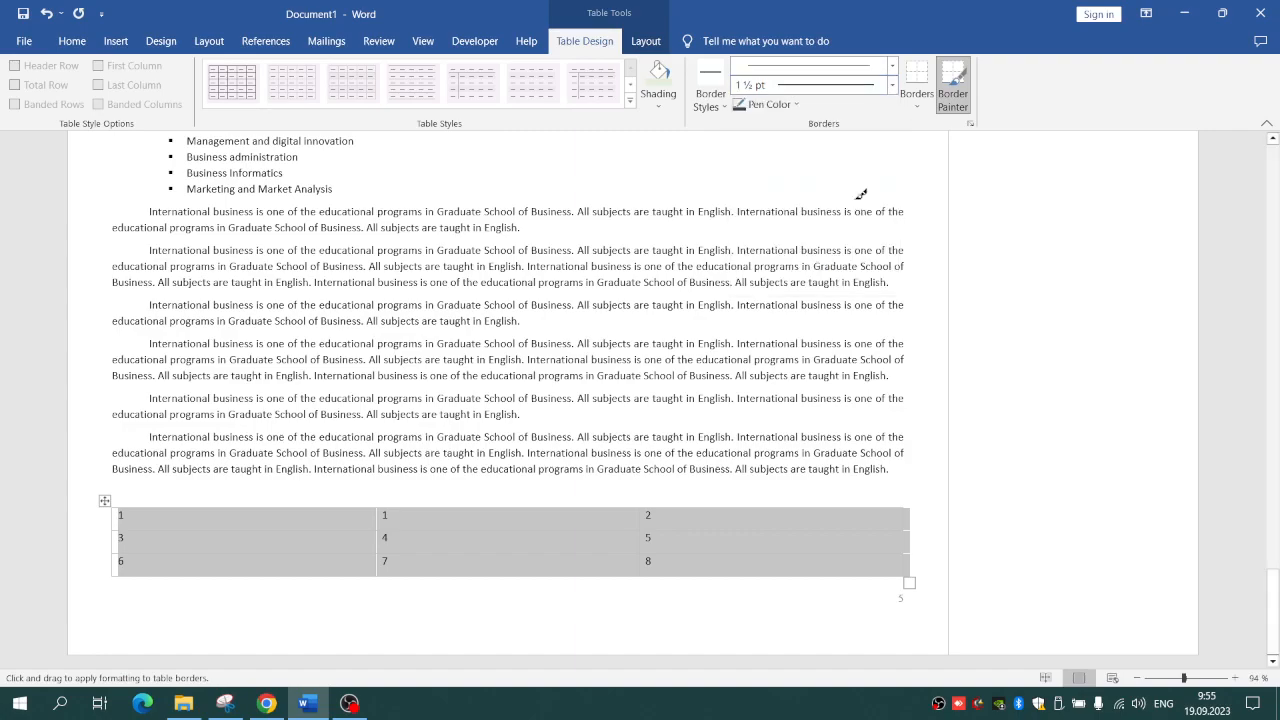
{"action": "left_click", "coordinate": [917, 106]}
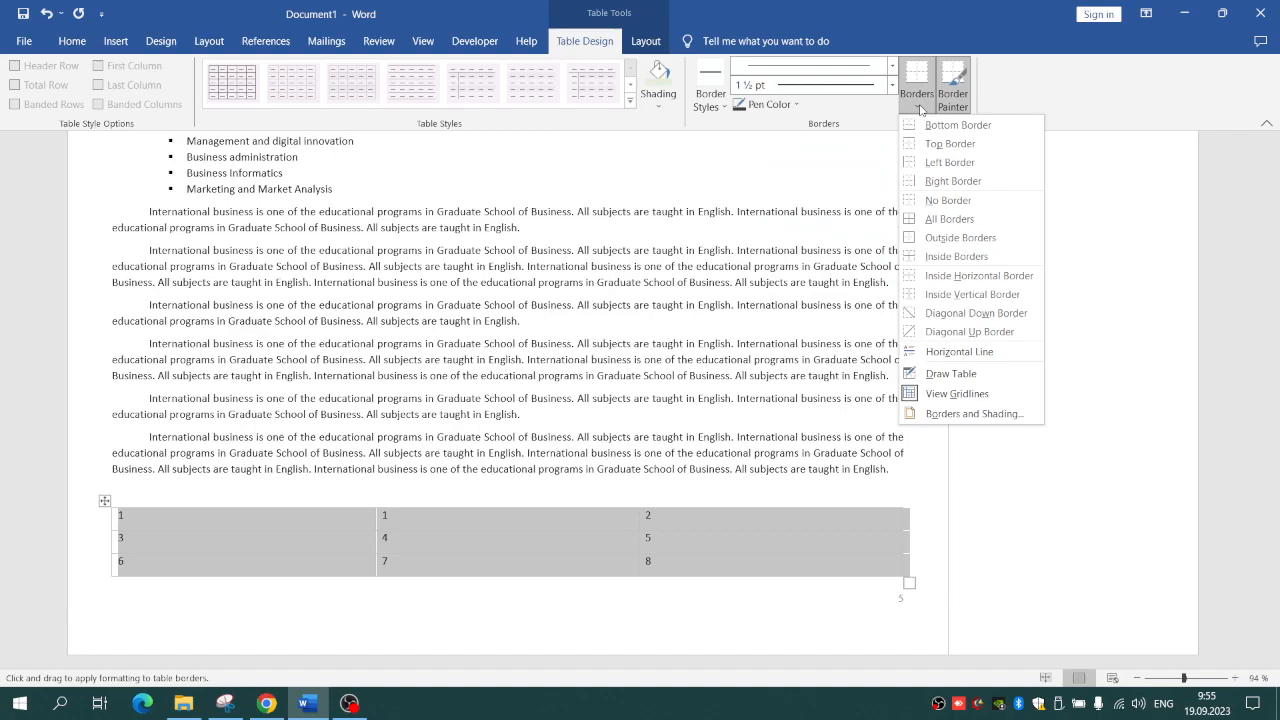
{"action": "left_click", "coordinate": [957, 238]}
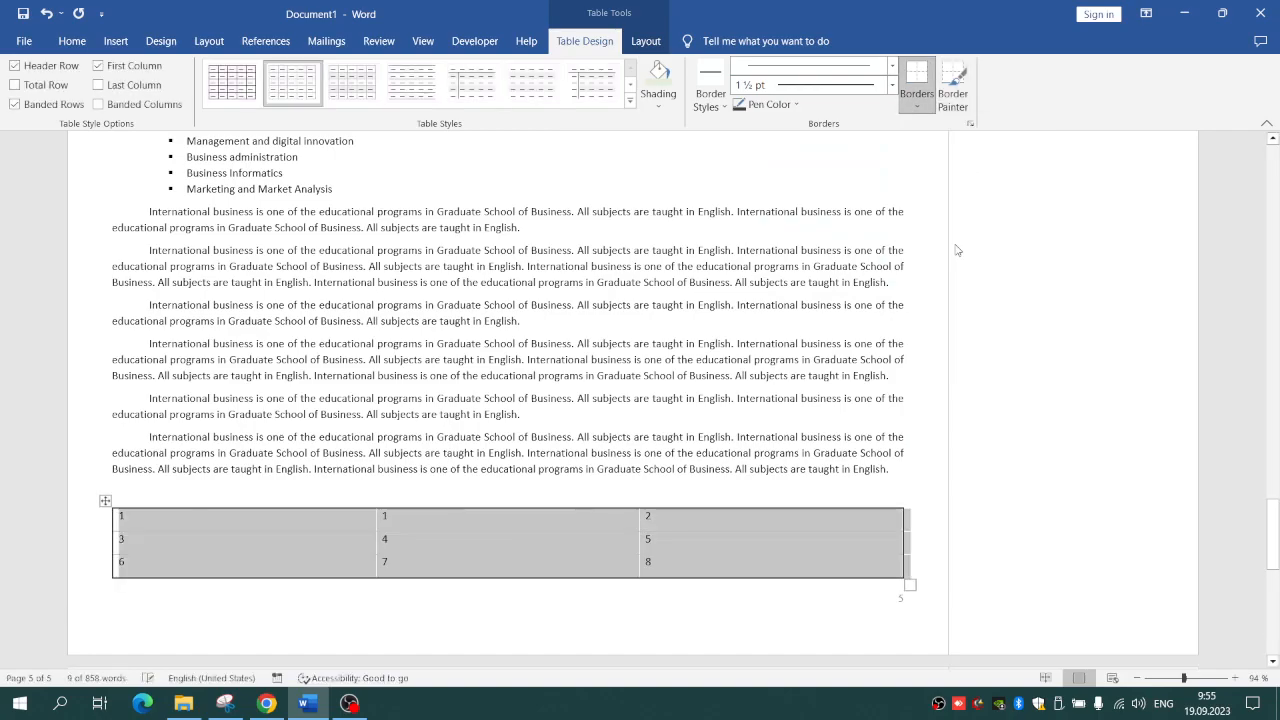
{"action": "left_click", "coordinate": [434, 603]}
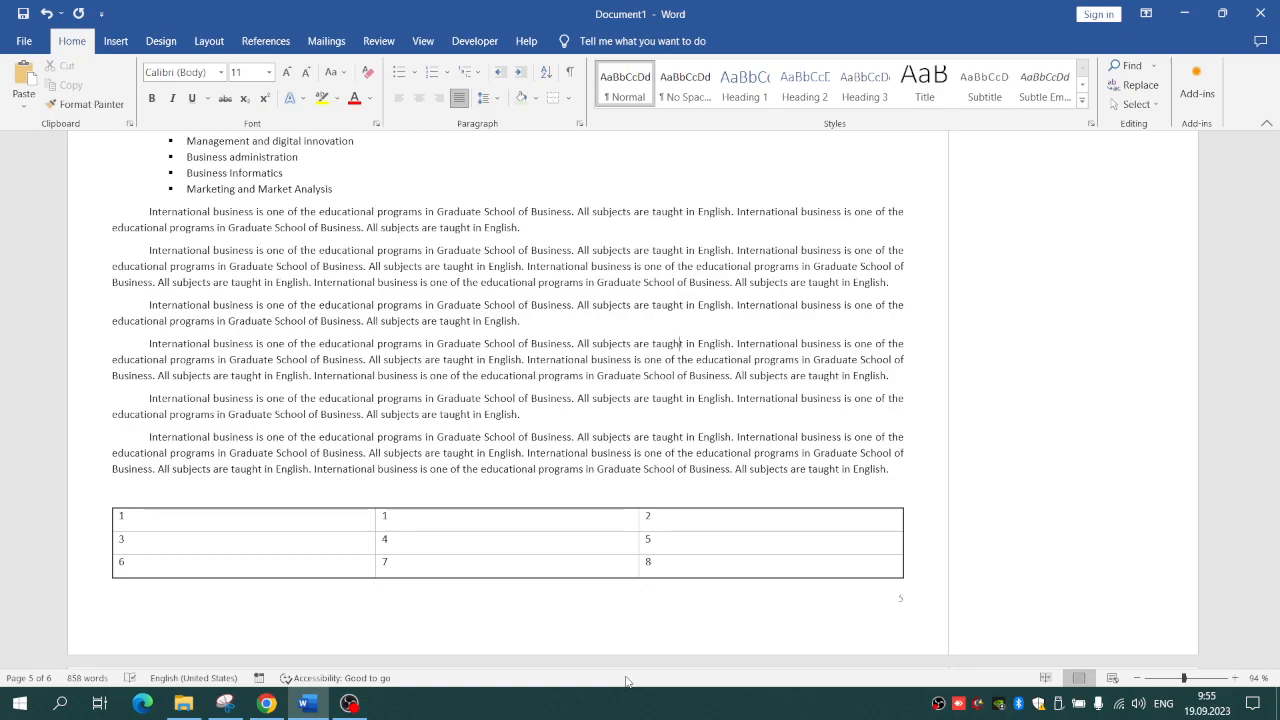
Shade the table's first row with the lightest blue theme colour
{"action": "left_click_drag", "start_coordinate": [678, 517], "coordinate": [112, 515]}
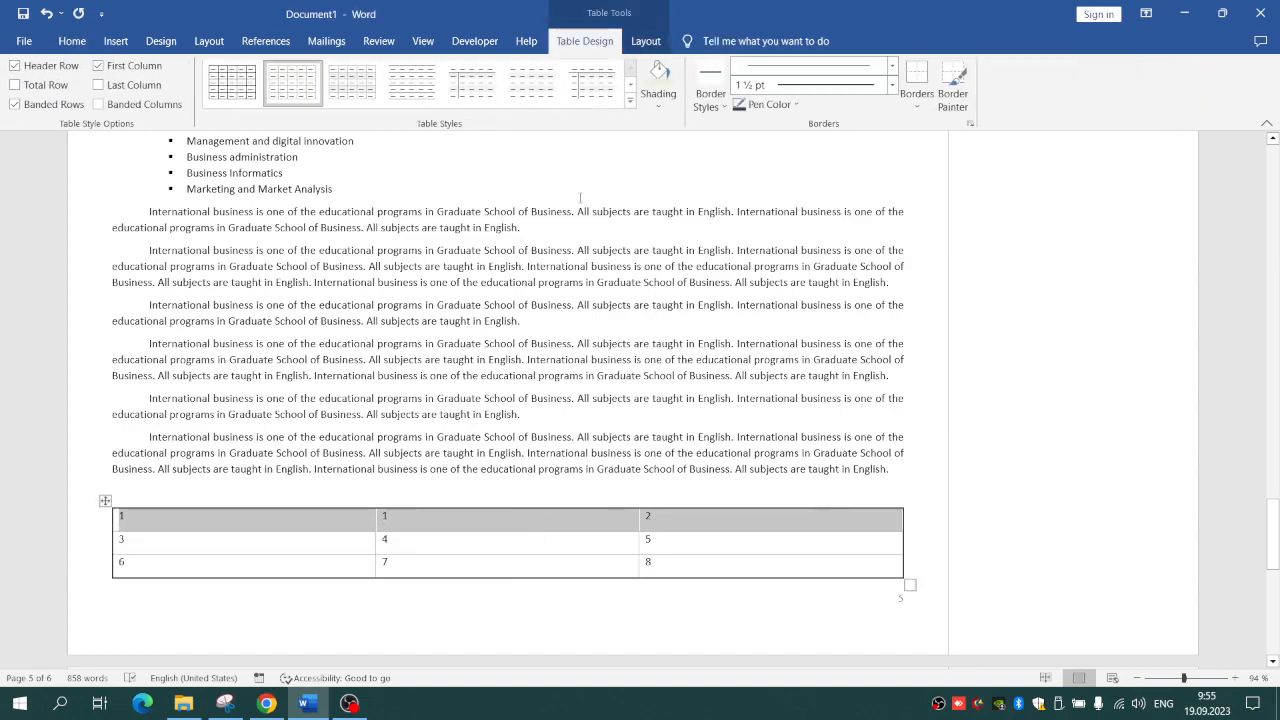
{"action": "left_click", "coordinate": [661, 103]}
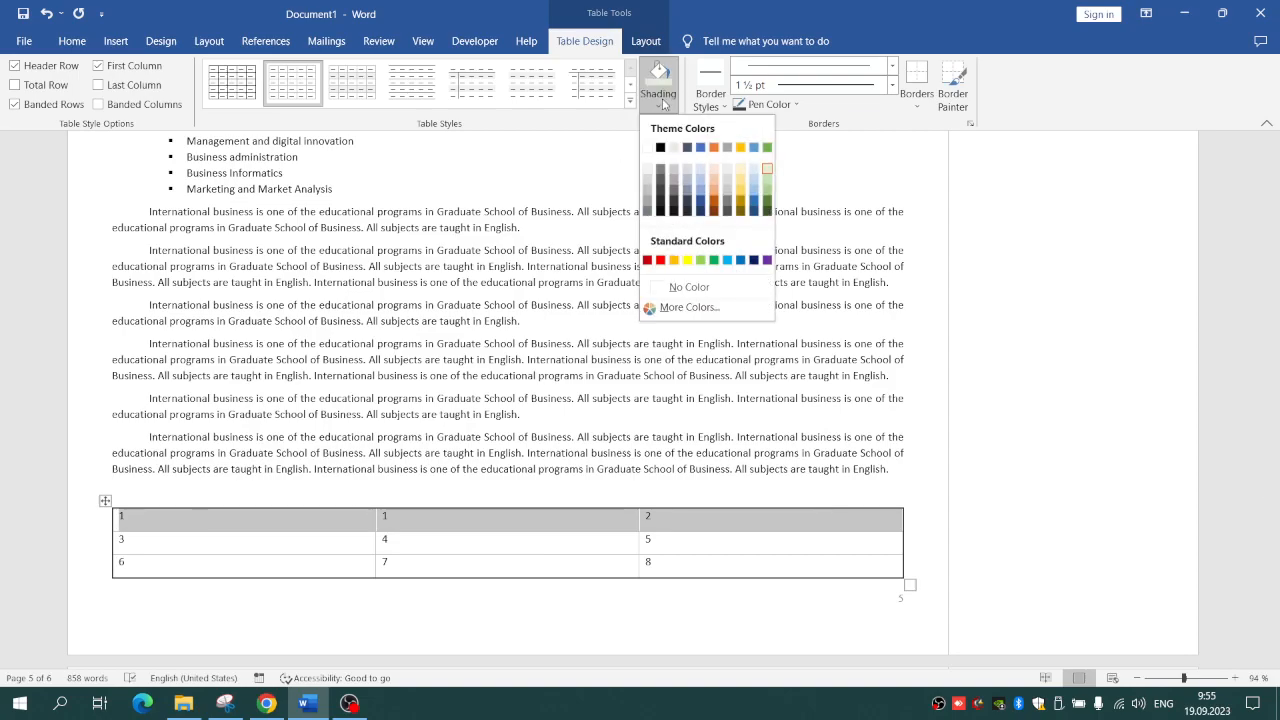
{"action": "left_click", "coordinate": [757, 171]}
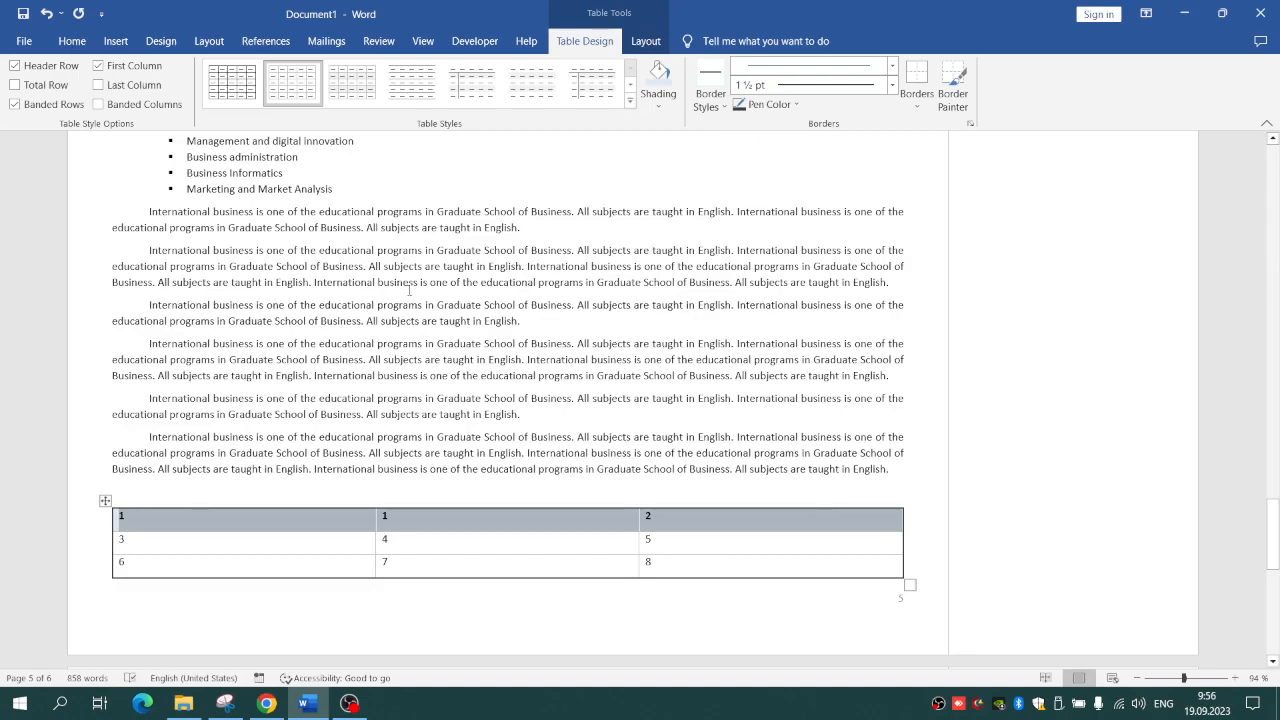
{"action": "left_click", "coordinate": [692, 227]}
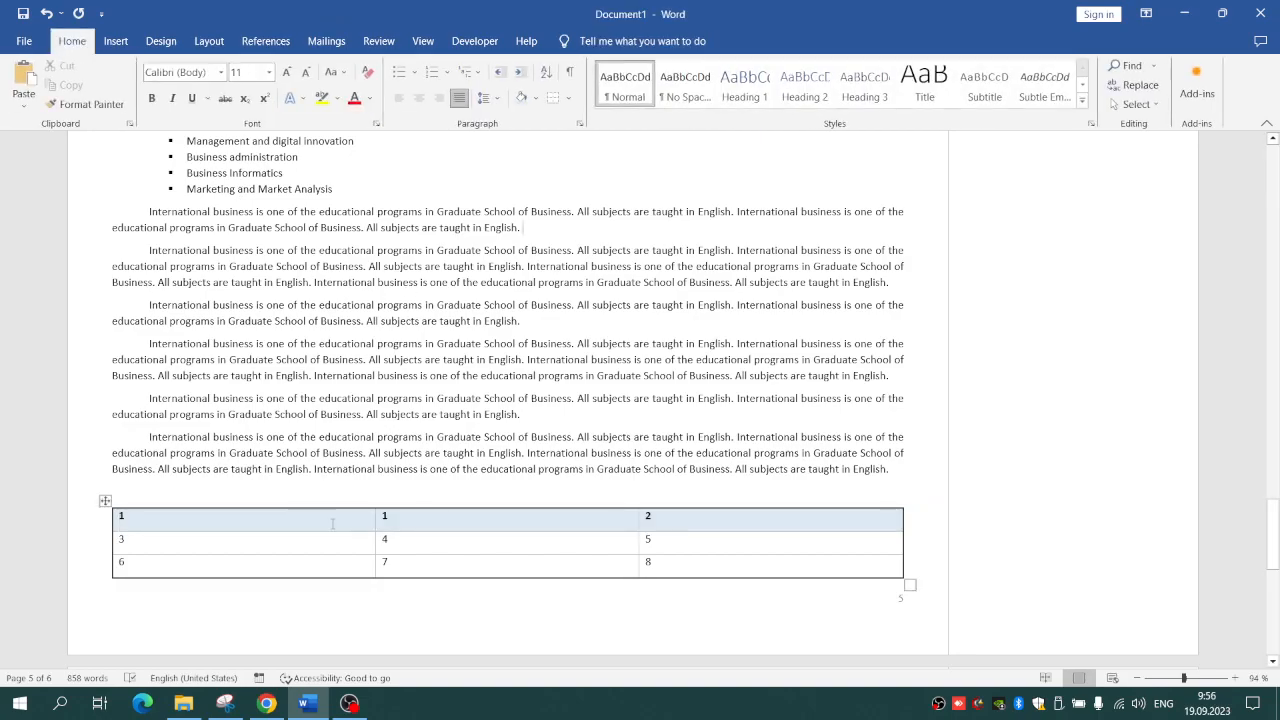
Narrow all the table's columns to a width of 6,2 cm
{"action": "left_click", "coordinate": [104, 502]}
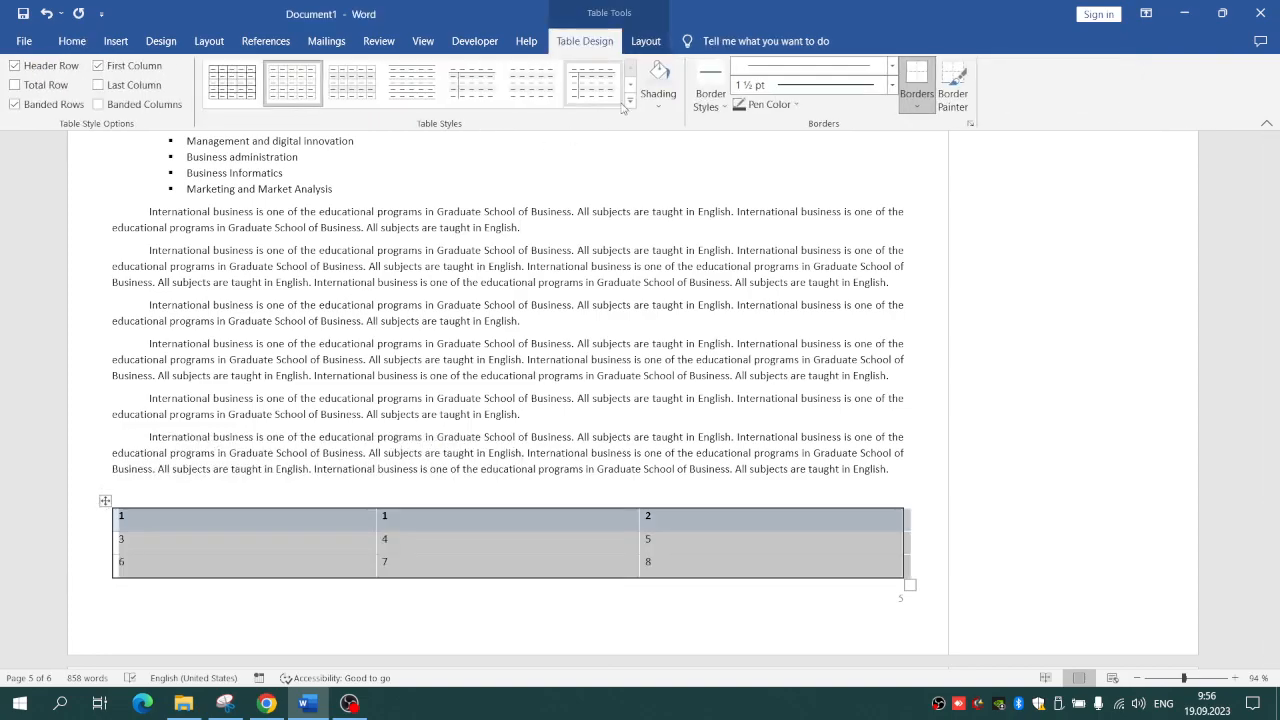
{"action": "left_click", "coordinate": [643, 40]}
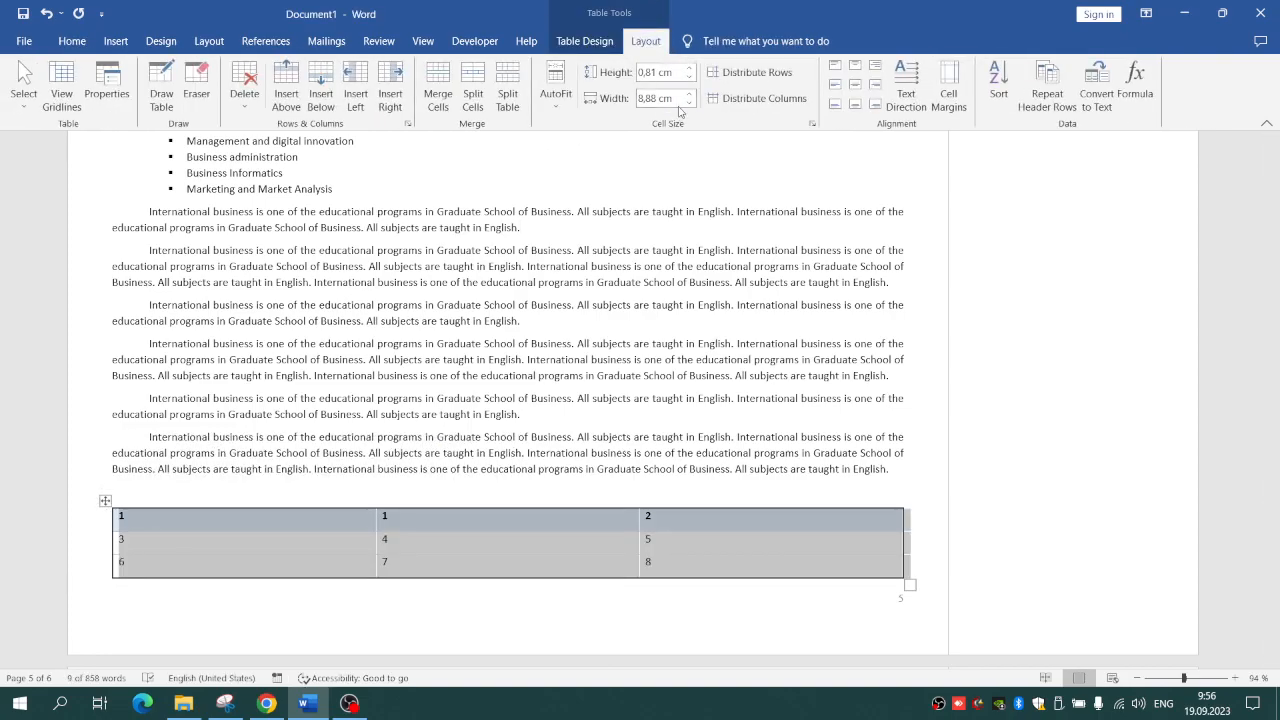
{"action": "left_click", "coordinate": [728, 103]}
{"action": "left_click", "coordinate": [688, 103]}
{"action": "left_click", "coordinate": [688, 103]}
{"action": "left_click", "coordinate": [688, 103]}
{"action": "left_click", "coordinate": [688, 103]}
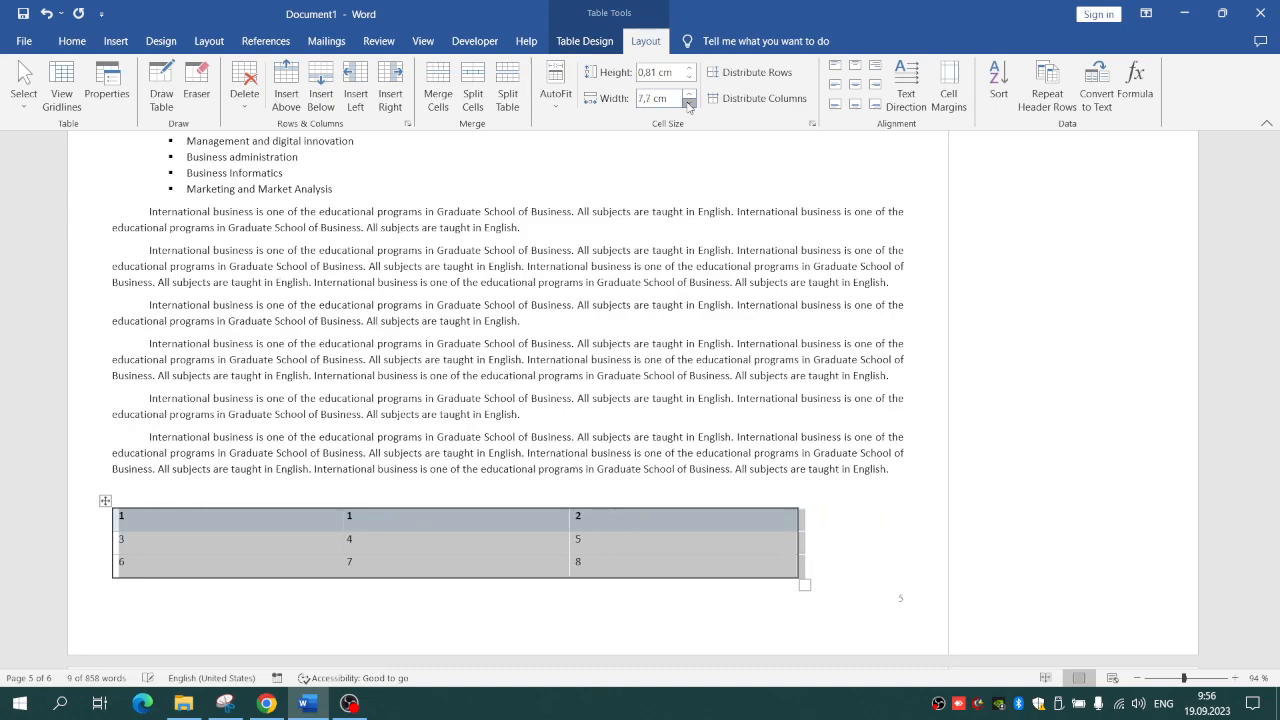
{"action": "left_click", "coordinate": [524, 456]}
Merge the second and third cells of the first row, and split the cell containing 3 into four columns and one row
{"action": "left_click_drag", "start_coordinate": [528, 524], "coordinate": [400, 522]}
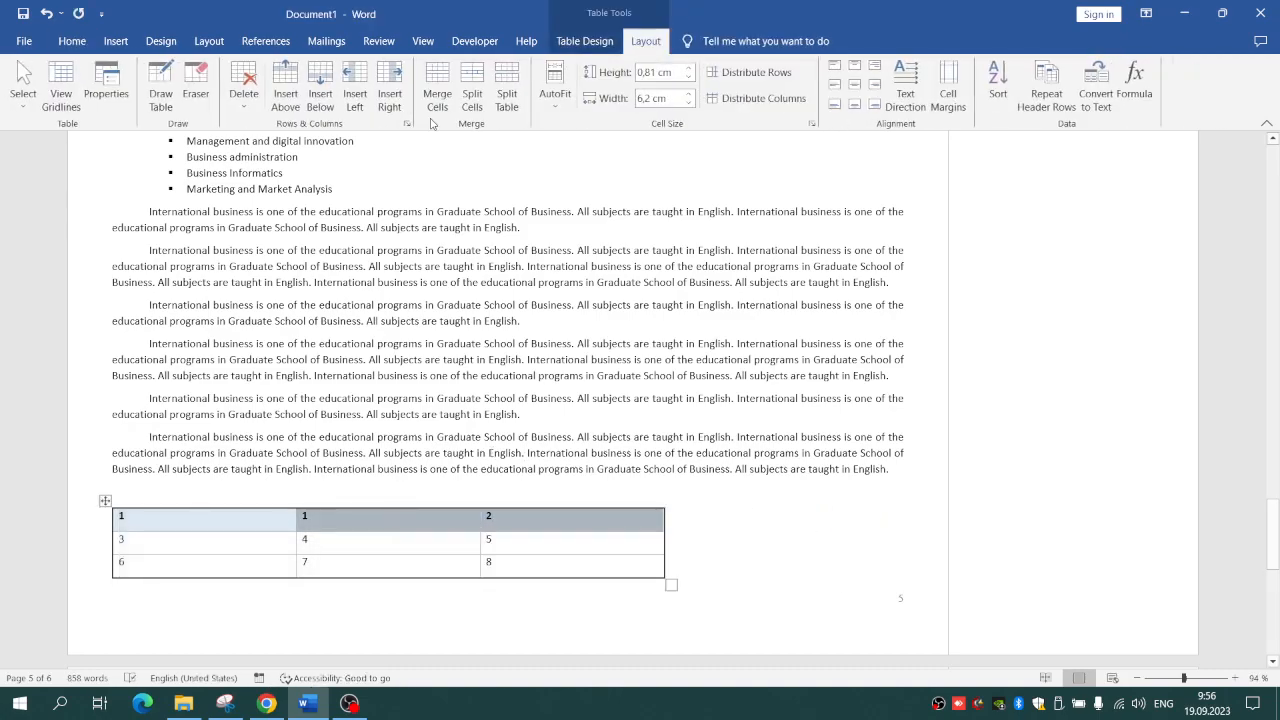
{"action": "left_click", "coordinate": [452, 104]}
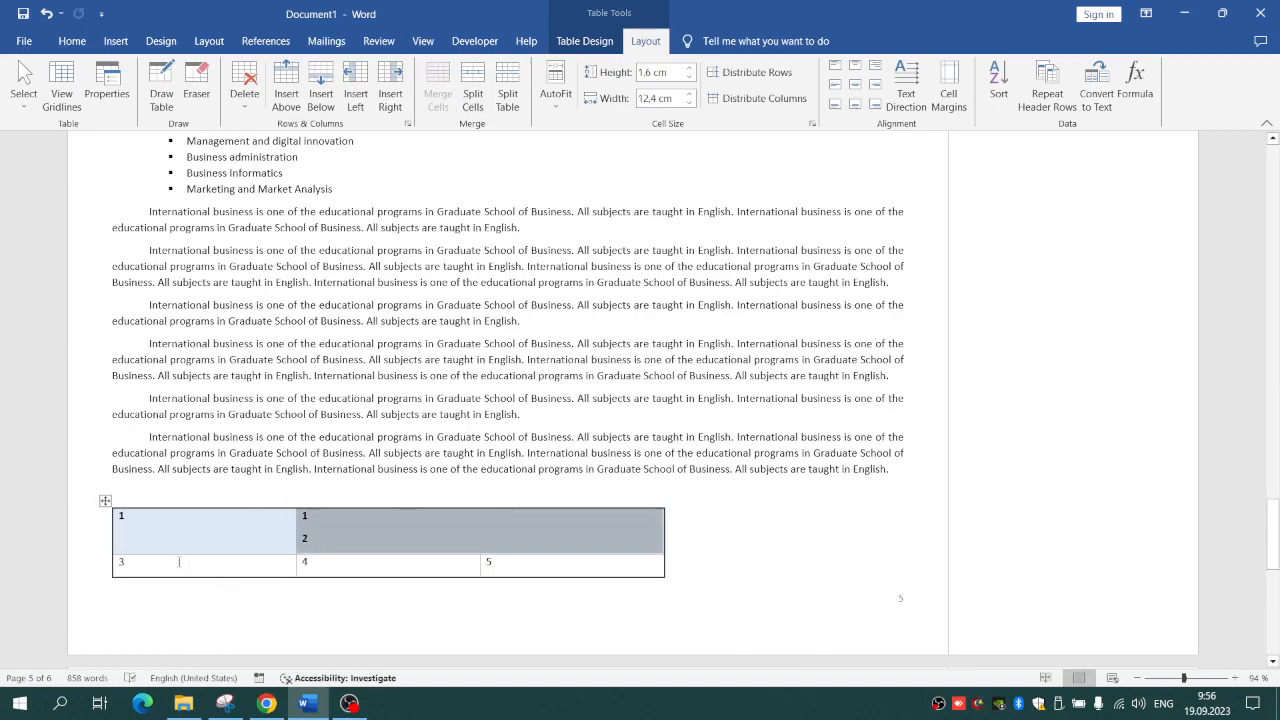
{"action": "left_click", "coordinate": [179, 566]}
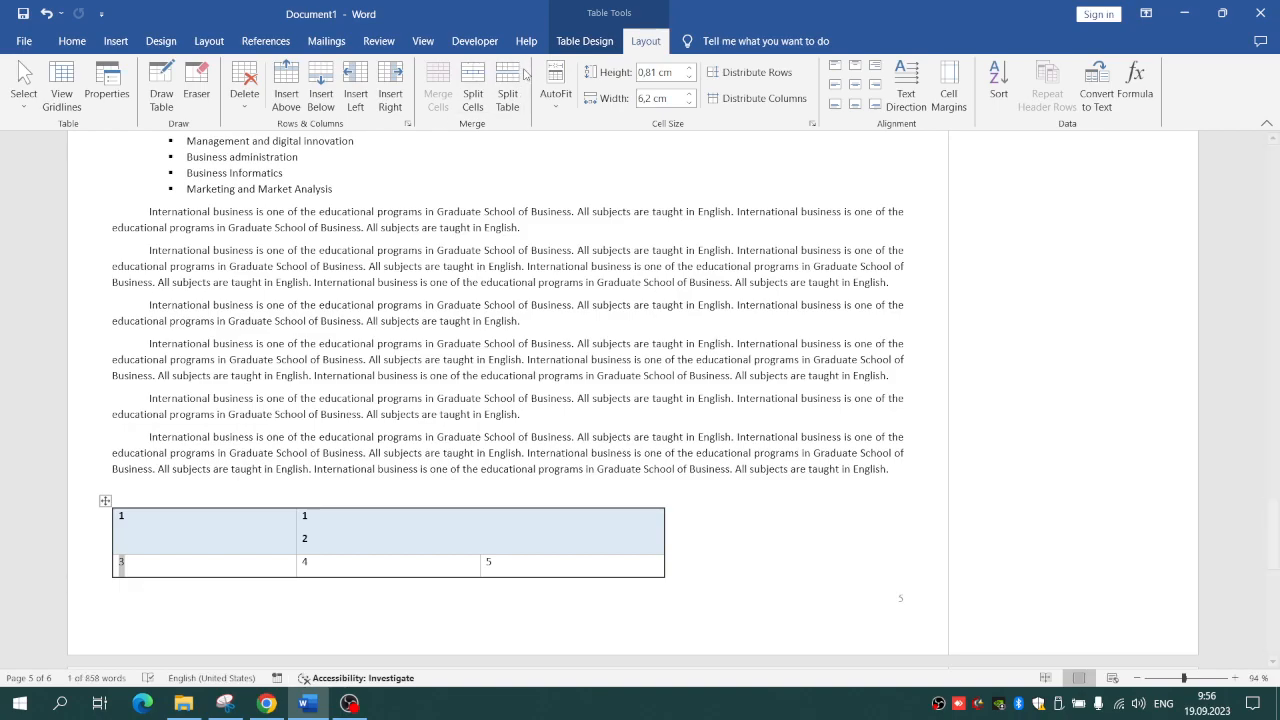
{"action": "left_click", "coordinate": [473, 97]}
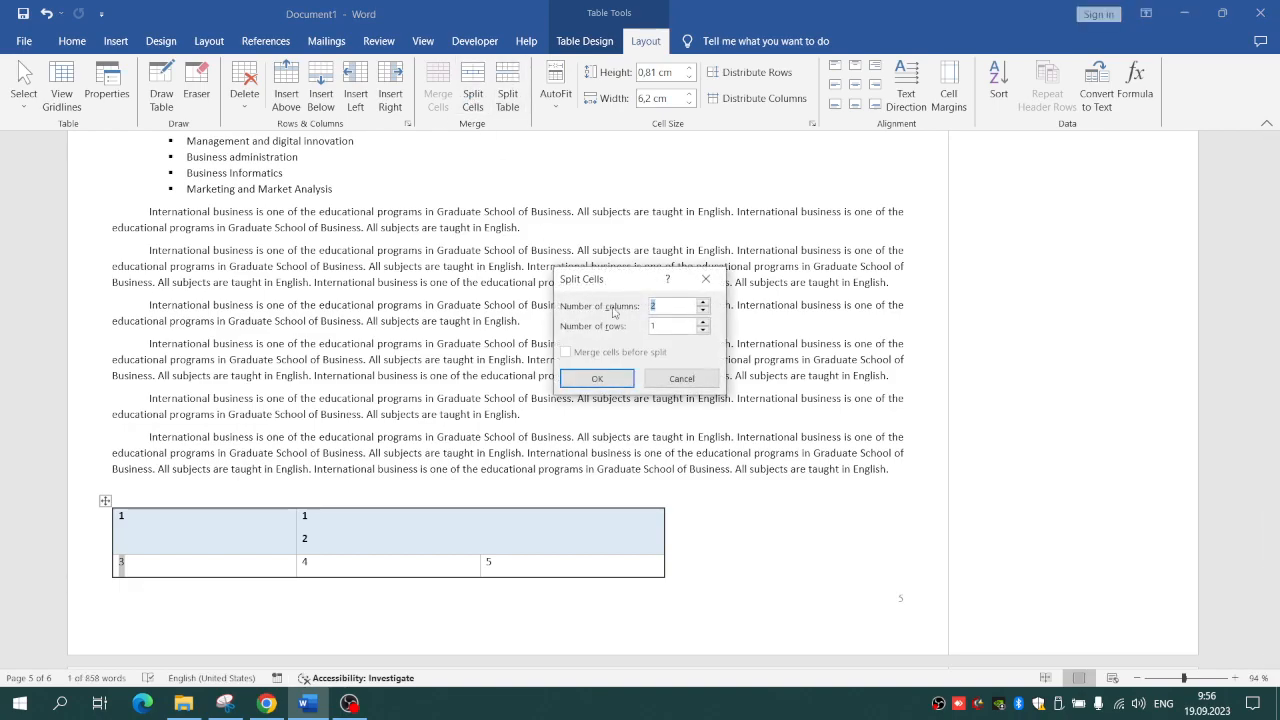
{"action": "left_click", "coordinate": [703, 303]}
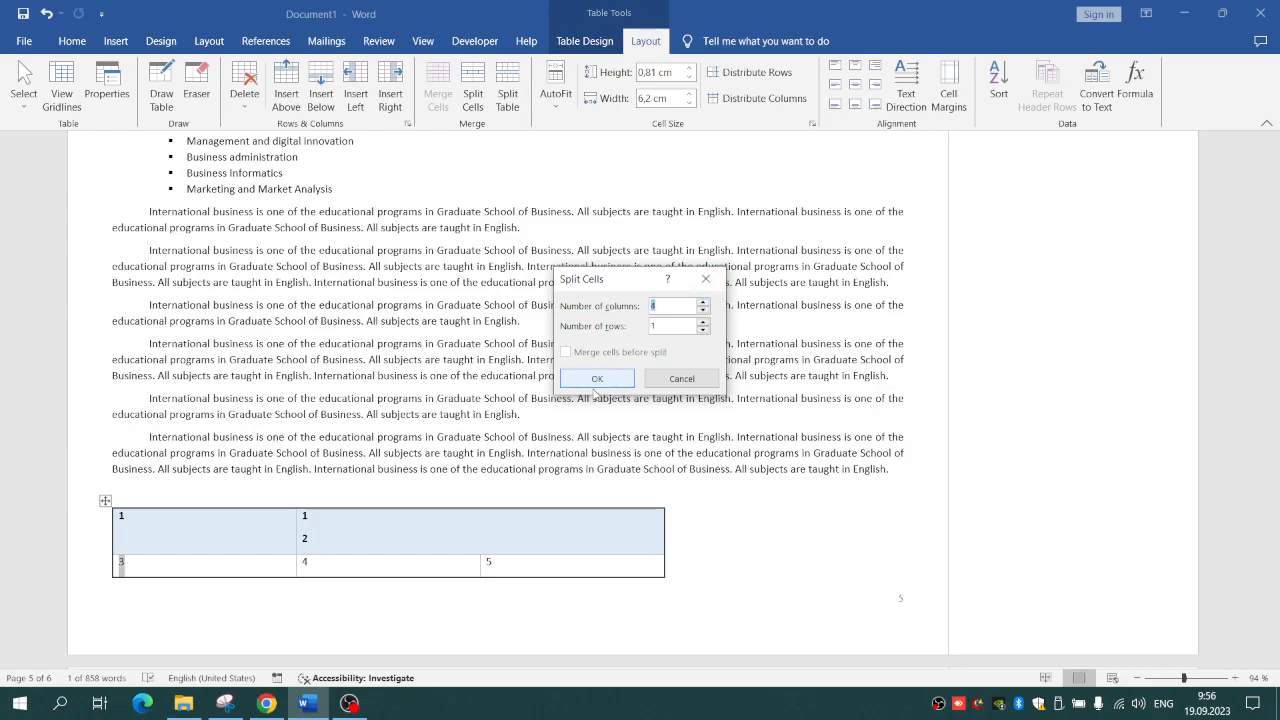
{"action": "left_click", "coordinate": [605, 385]}
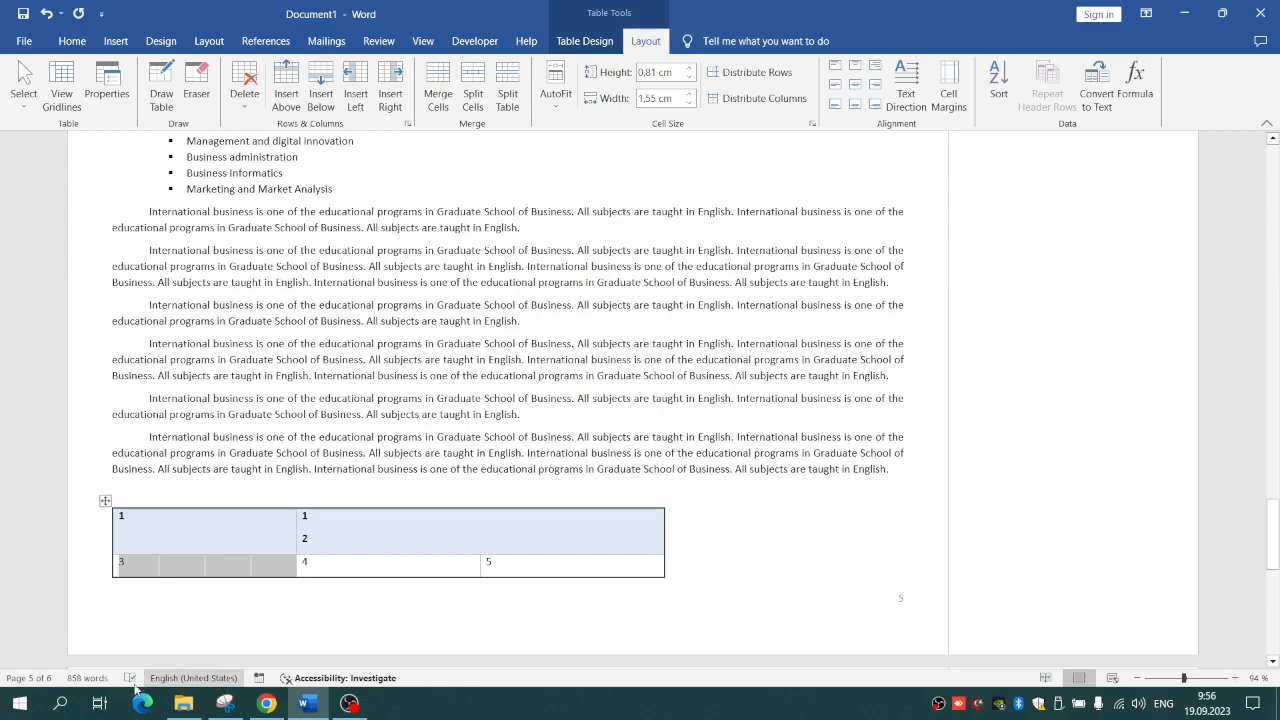
{"action": "left_click", "coordinate": [186, 577]}
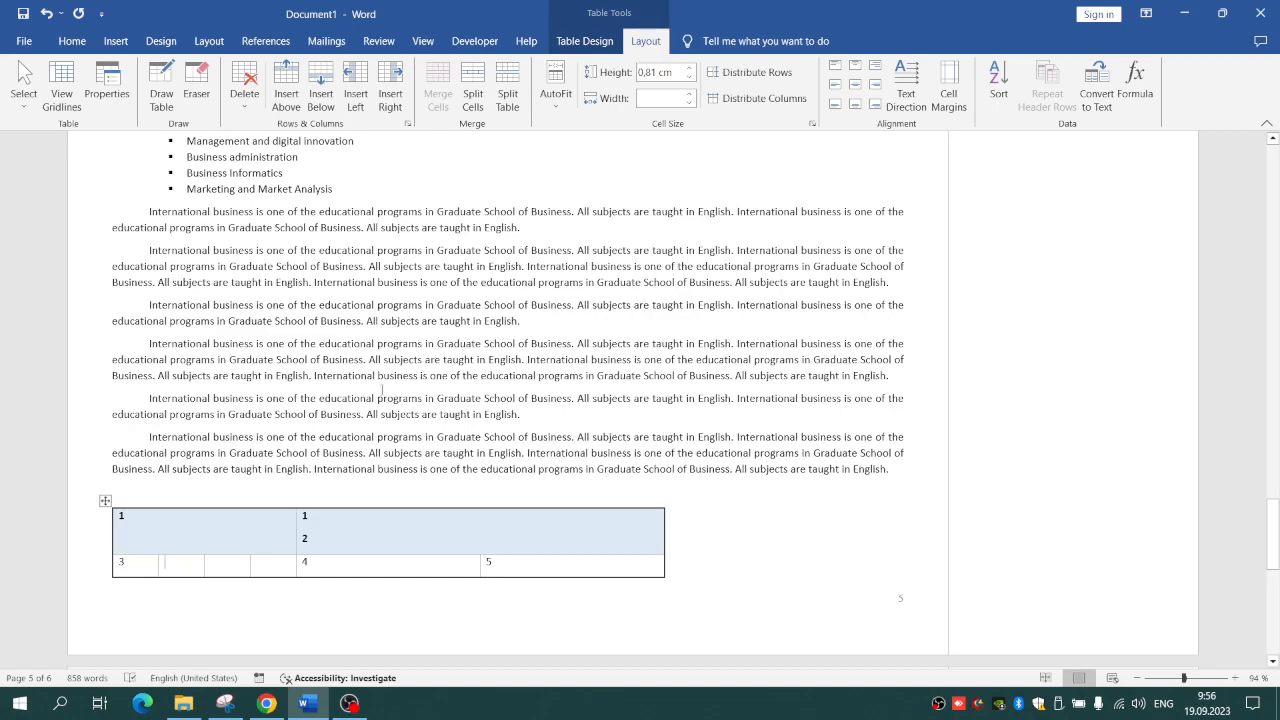
{"action": "left_click", "coordinate": [244, 88]}
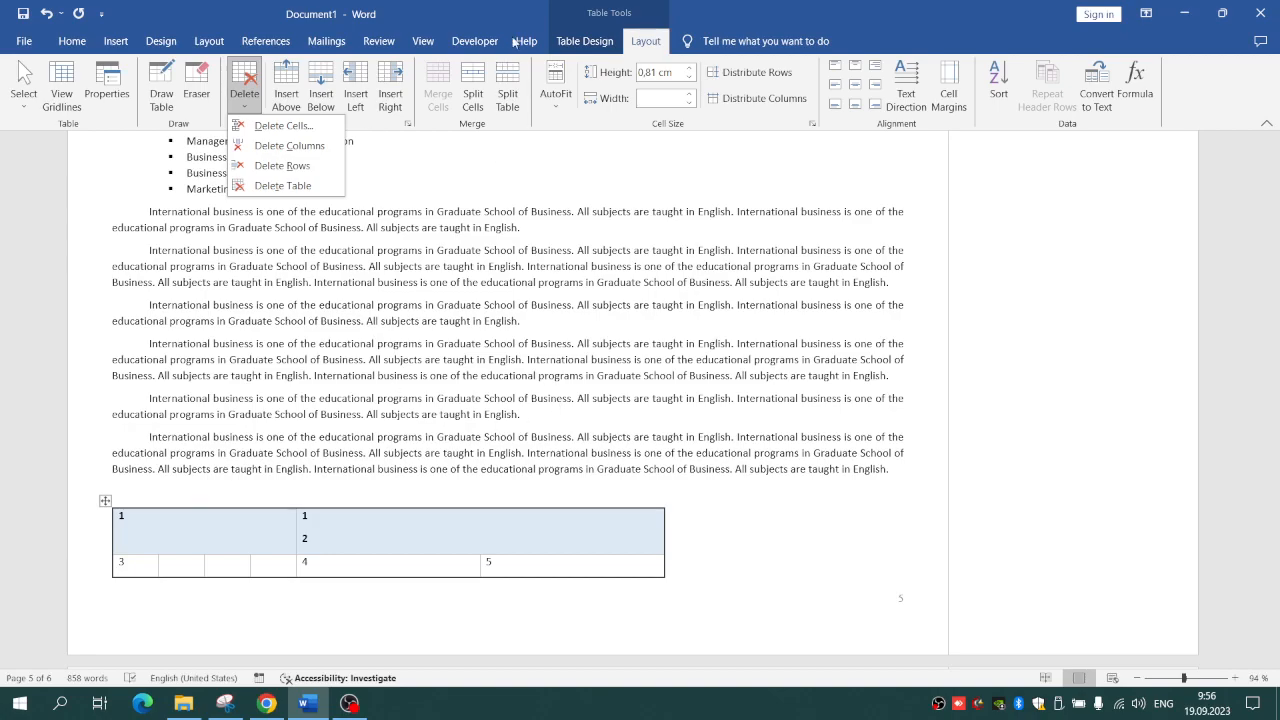
{"action": "left_click", "coordinate": [485, 561]}
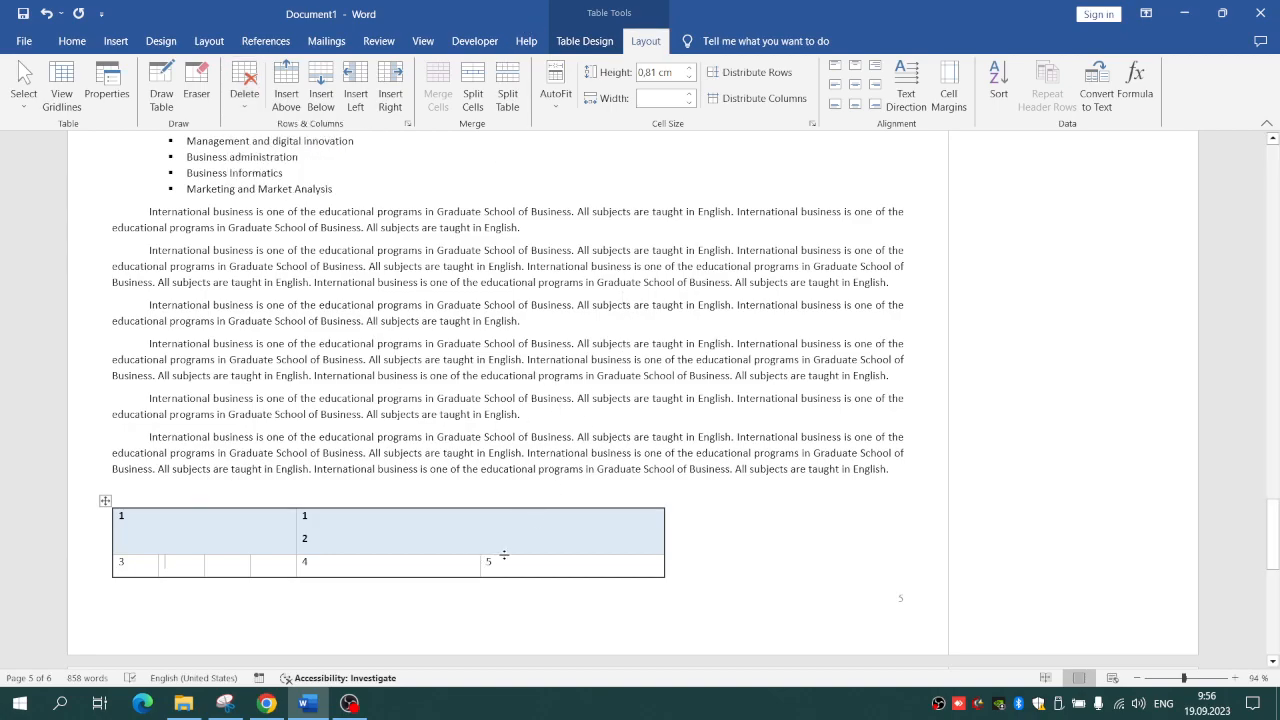
Align the contents of the whole table to the centre left of their cells
{"action": "left_click", "coordinate": [105, 500]}
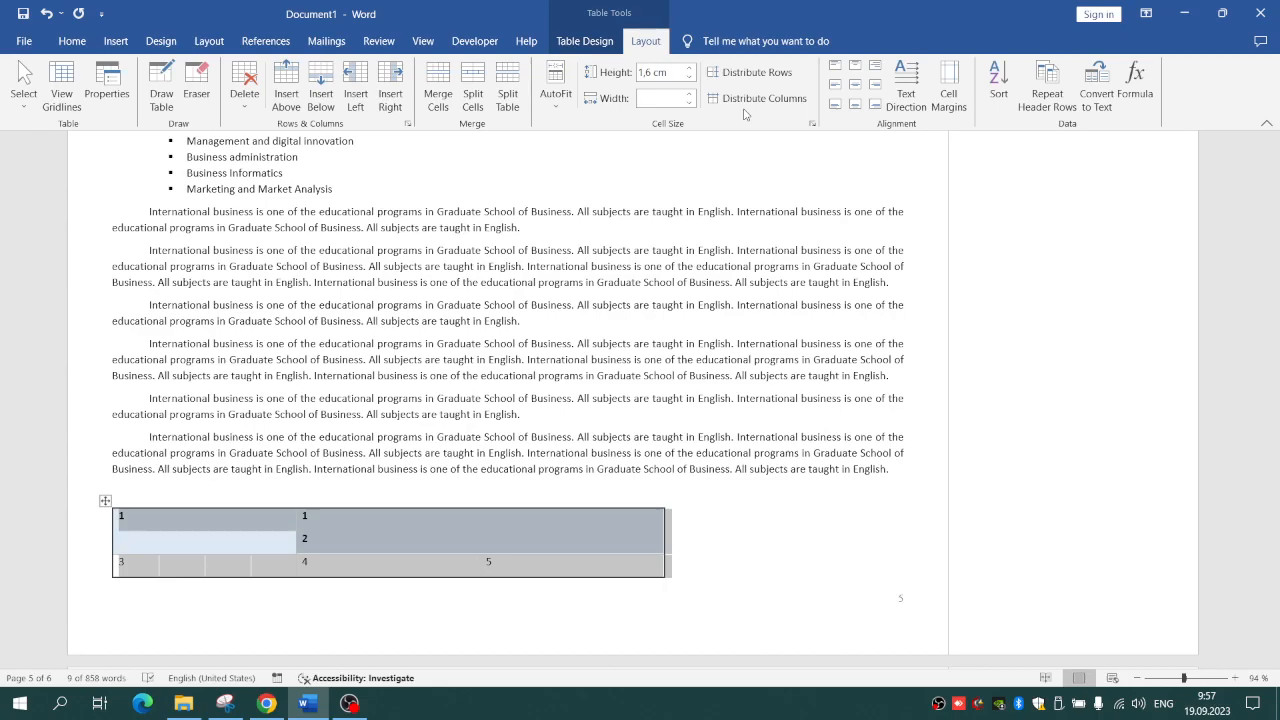
{"action": "left_click", "coordinate": [841, 95]}
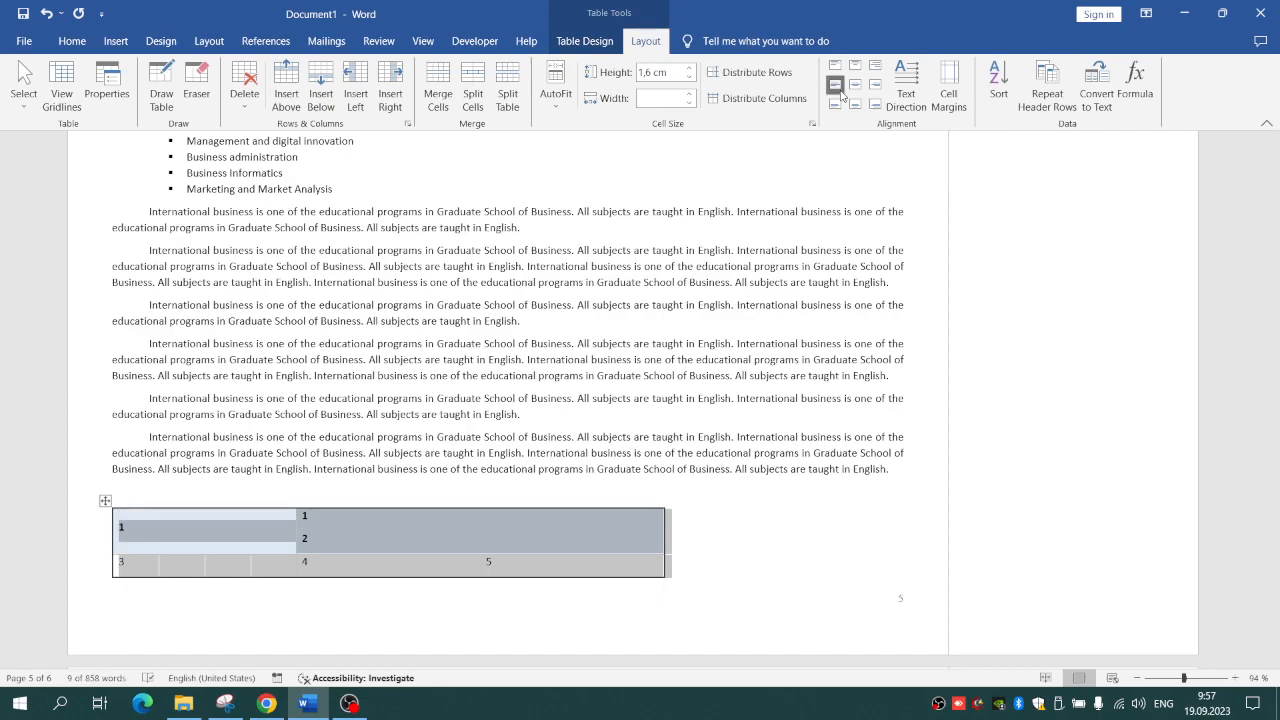
{"action": "left_click", "coordinate": [164, 544]}
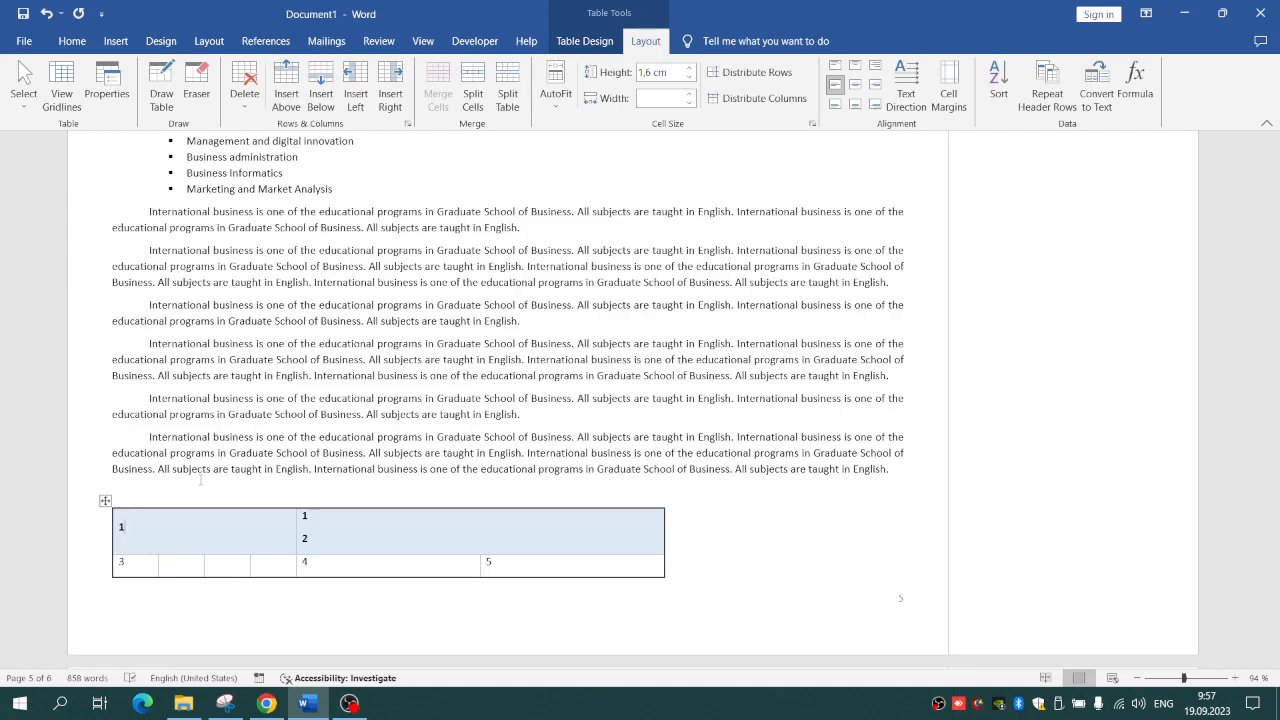
{"action": "left_click", "coordinate": [317, 441]}
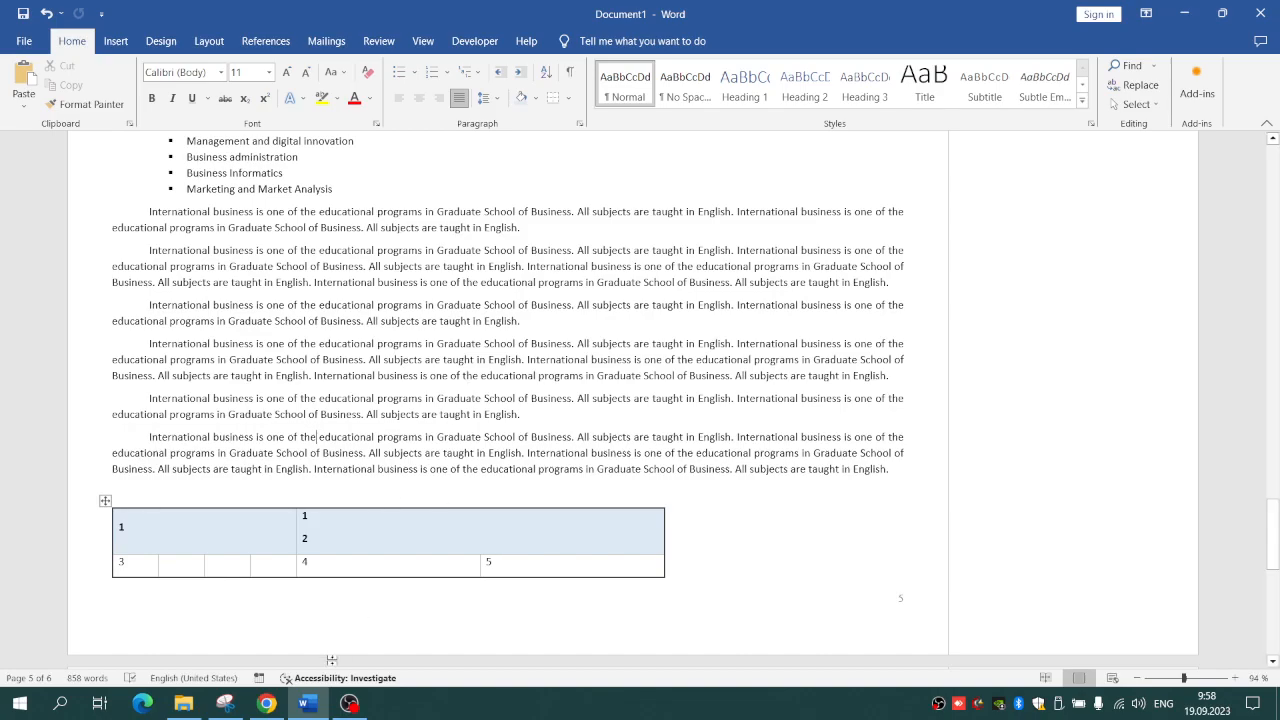
{"action": "left_click", "coordinate": [357, 706]}
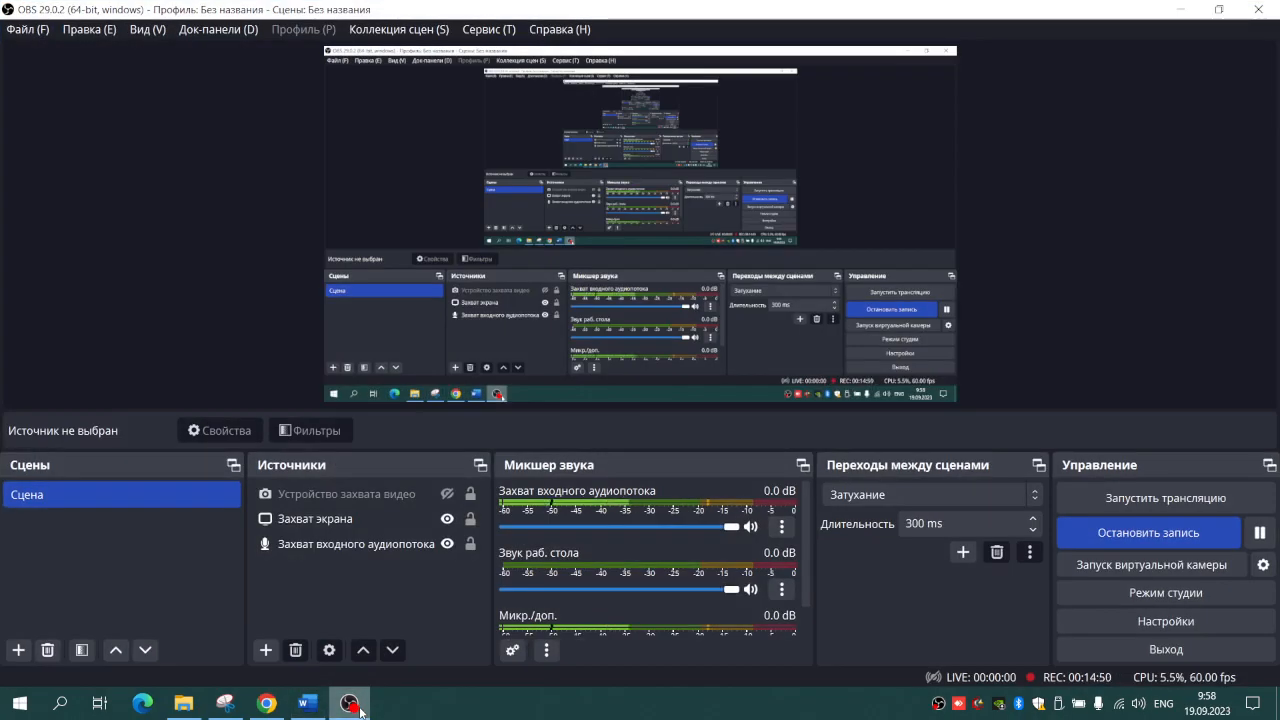